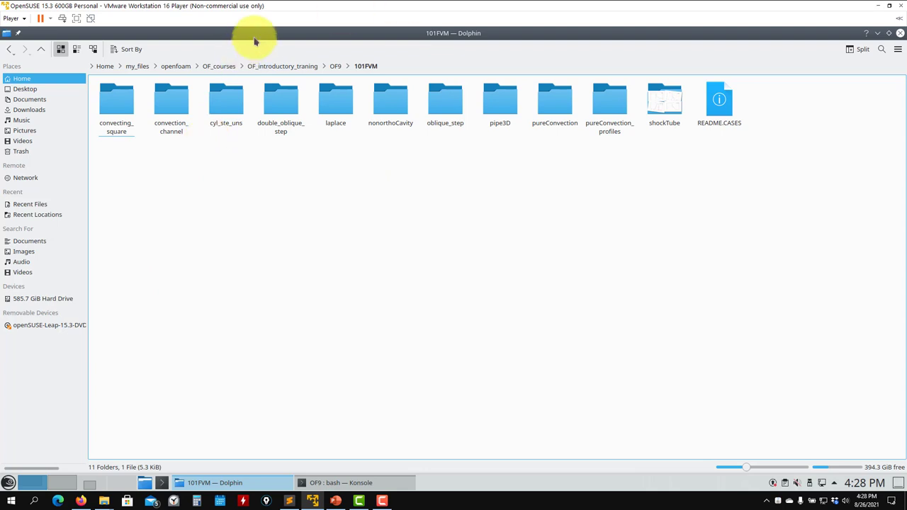
Open the interactive plot experiment0.html from the pureConvection/orthogonal_1d/interactive_plots folder
{"action": "double_click", "coordinate": [556, 102]}
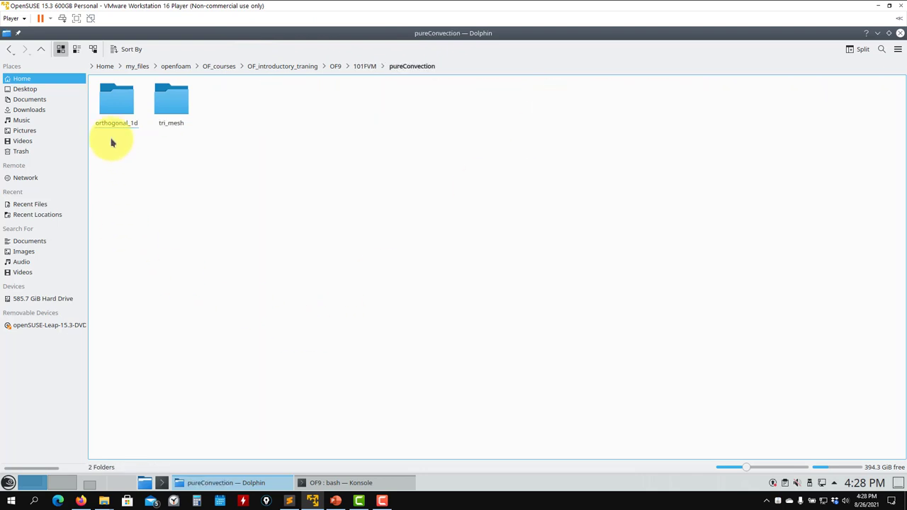
{"action": "double_click", "coordinate": [116, 100]}
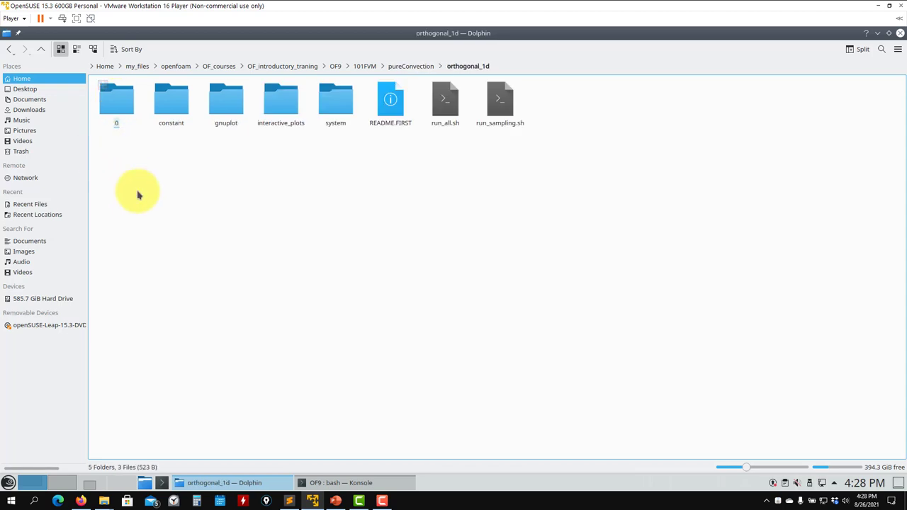
{"action": "double_click", "coordinate": [285, 110]}
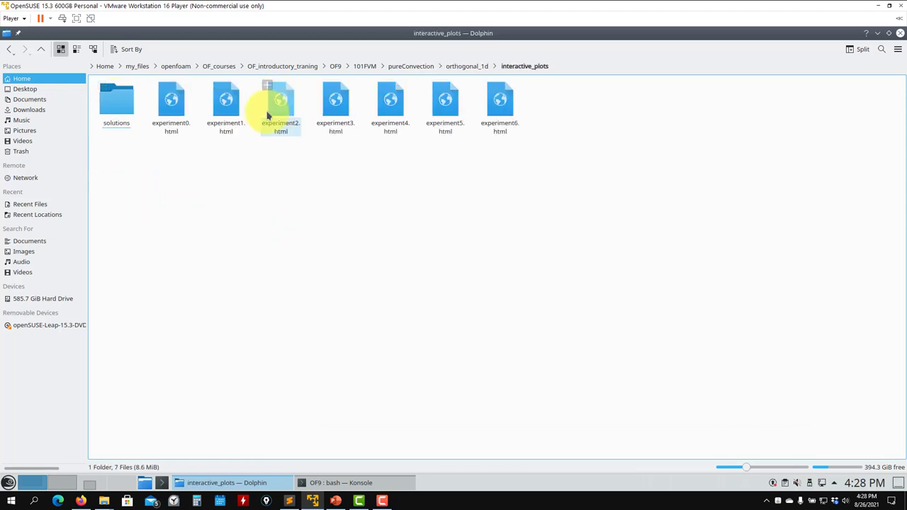
{"action": "double_click", "coordinate": [169, 101]}
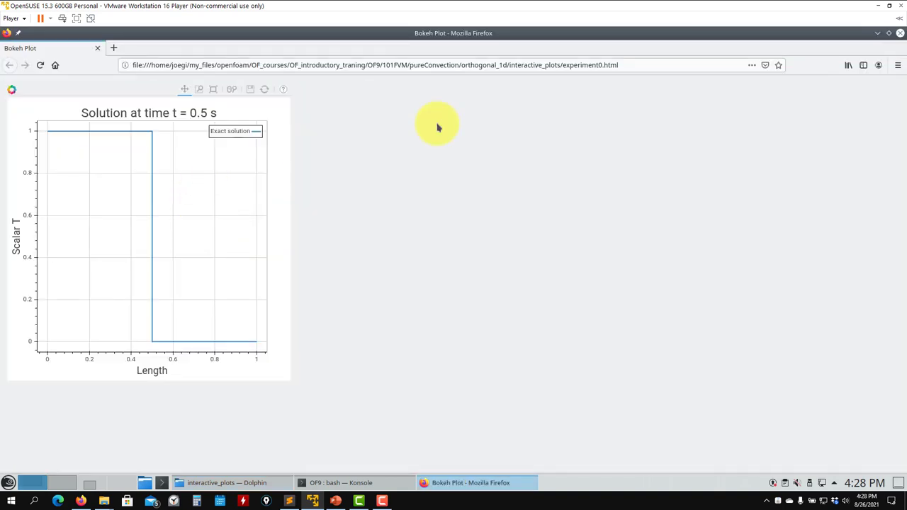
Open experiment1.html from the interactive_plots folder and enable wheel zoom on its plot
{"action": "left_click", "coordinate": [878, 32]}
{"action": "double_click", "coordinate": [226, 103]}
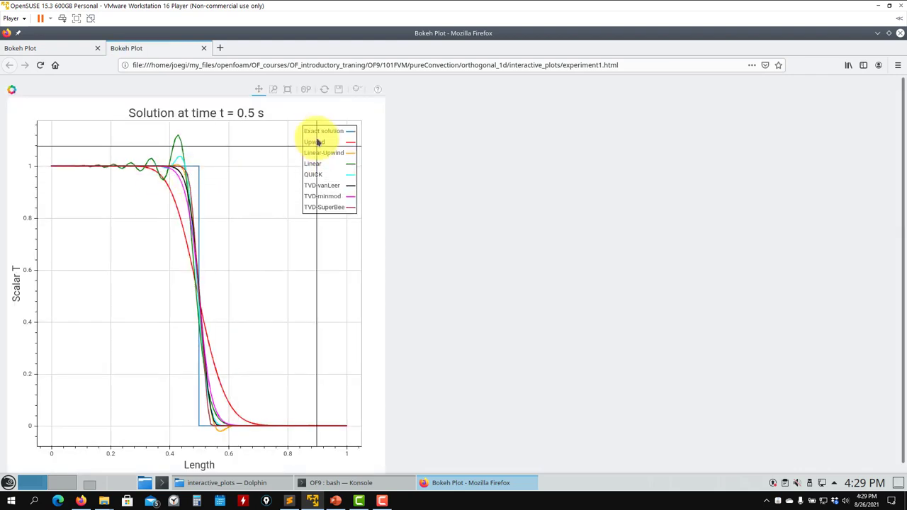
{"action": "left_click_drag", "start_coordinate": [281, 221], "coordinate": [203, 248]}
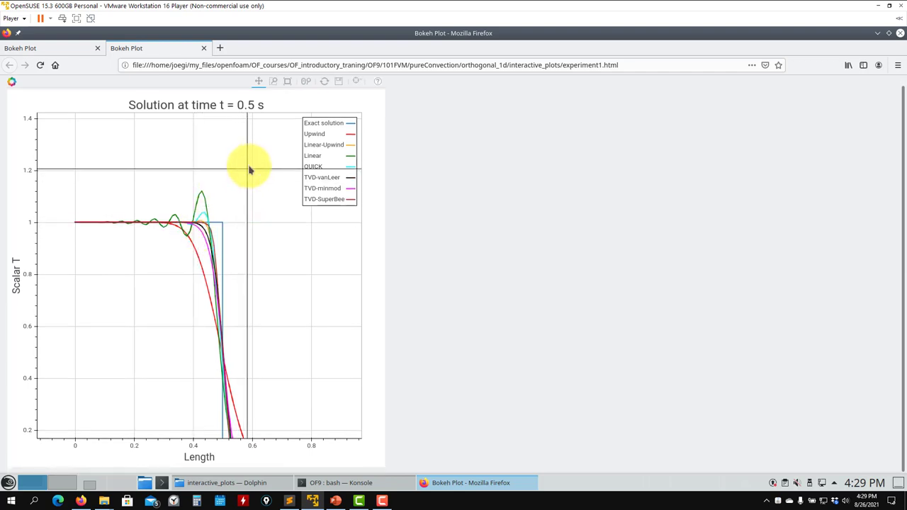
{"action": "left_click", "coordinate": [305, 90]}
Examine how the convection scheme curves behave near T = 1, just before the discontinuity, in the experiment1 plot
{"action": "scroll", "coordinate": [168, 251], "scroll_direction": "up", "scroll_amount": 5}
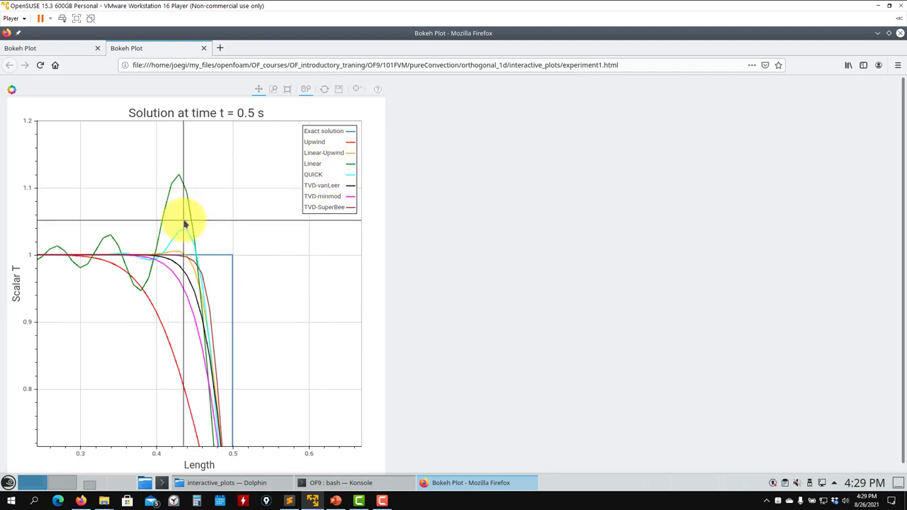
{"action": "scroll", "coordinate": [184, 224], "scroll_direction": "up", "scroll_amount": 2}
{"action": "scroll", "coordinate": [106, 348], "scroll_direction": "up", "scroll_amount": 3}
{"action": "scroll", "coordinate": [173, 186], "scroll_direction": "down", "scroll_amount": 3}
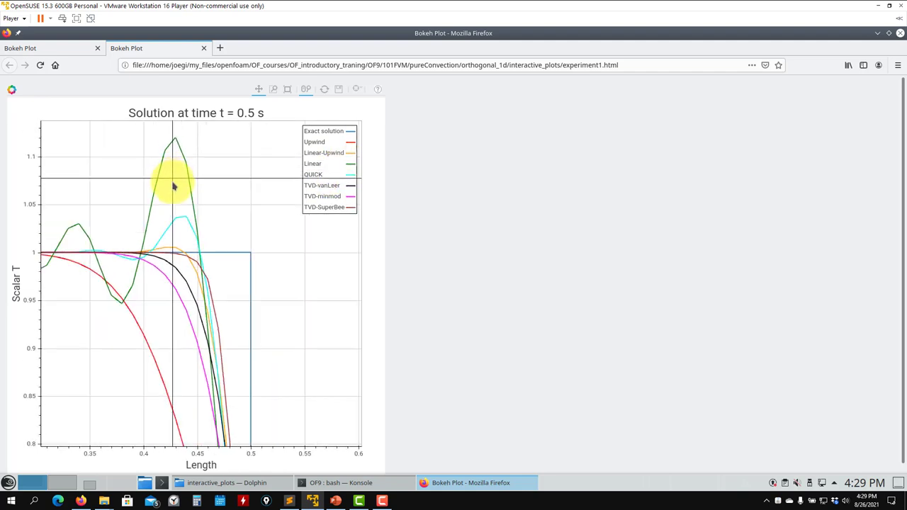
{"action": "scroll", "coordinate": [217, 227], "scroll_direction": "down", "scroll_amount": 2}
{"action": "scroll", "coordinate": [126, 186], "scroll_direction": "up", "scroll_amount": 2}
{"action": "scroll", "coordinate": [93, 265], "scroll_direction": "down", "scroll_amount": 3}
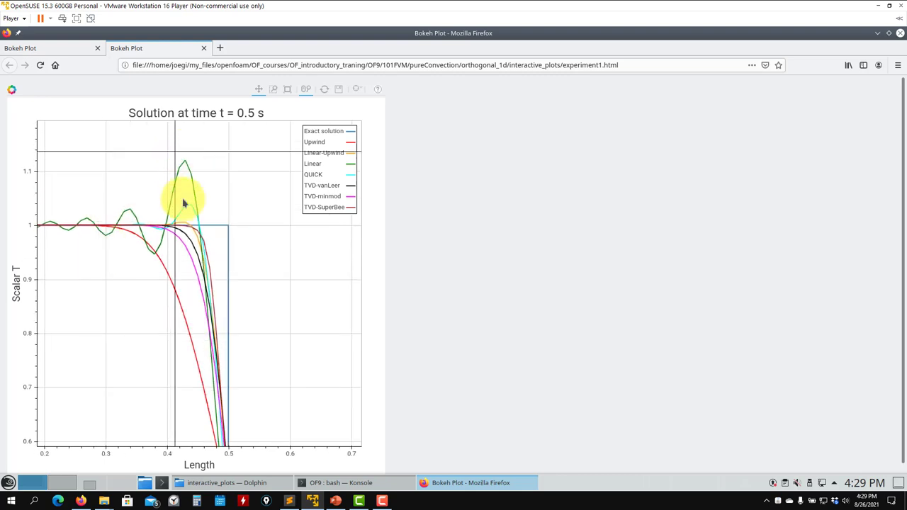
{"action": "scroll", "coordinate": [217, 203], "scroll_direction": "up", "scroll_amount": 3}
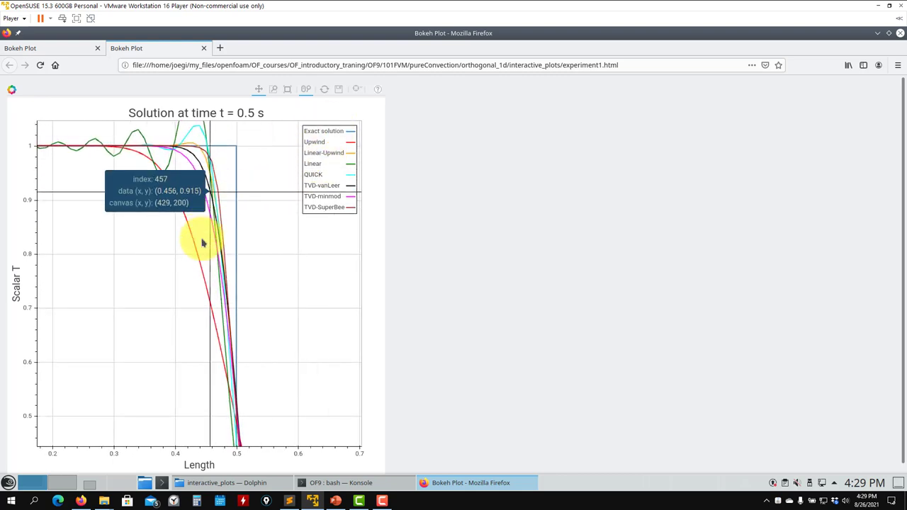
{"action": "scroll", "coordinate": [284, 213], "scroll_direction": "down", "scroll_amount": 3}
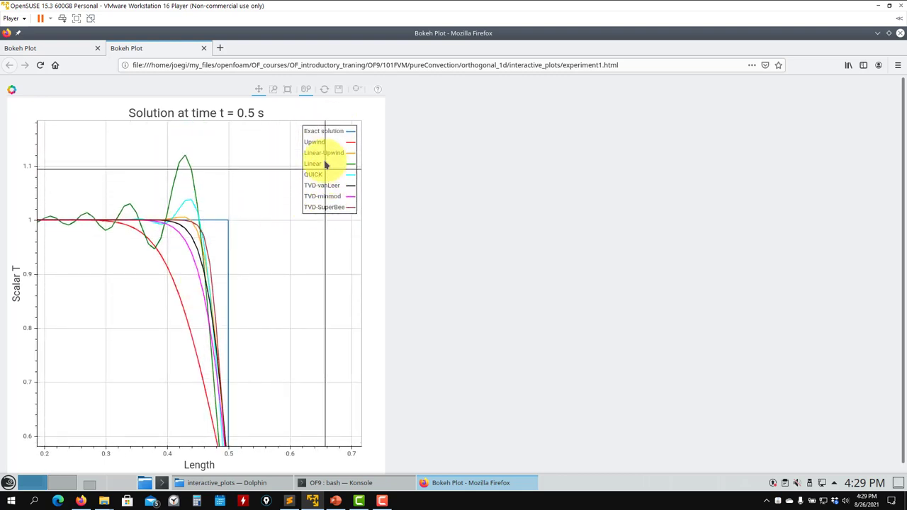
{"action": "scroll", "coordinate": [165, 245], "scroll_direction": "up", "scroll_amount": 3}
{"action": "scroll", "coordinate": [178, 259], "scroll_direction": "up", "scroll_amount": 2}
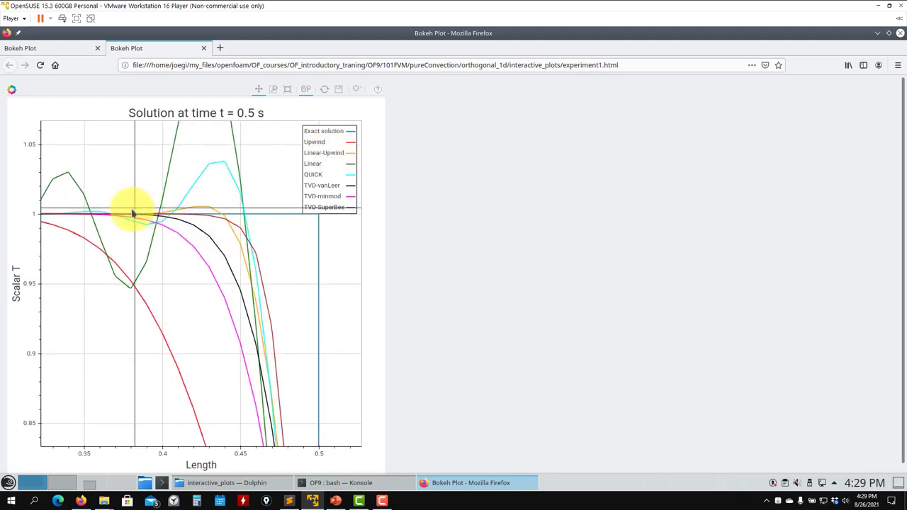
{"action": "scroll", "coordinate": [224, 251], "scroll_direction": "down", "scroll_amount": 5}
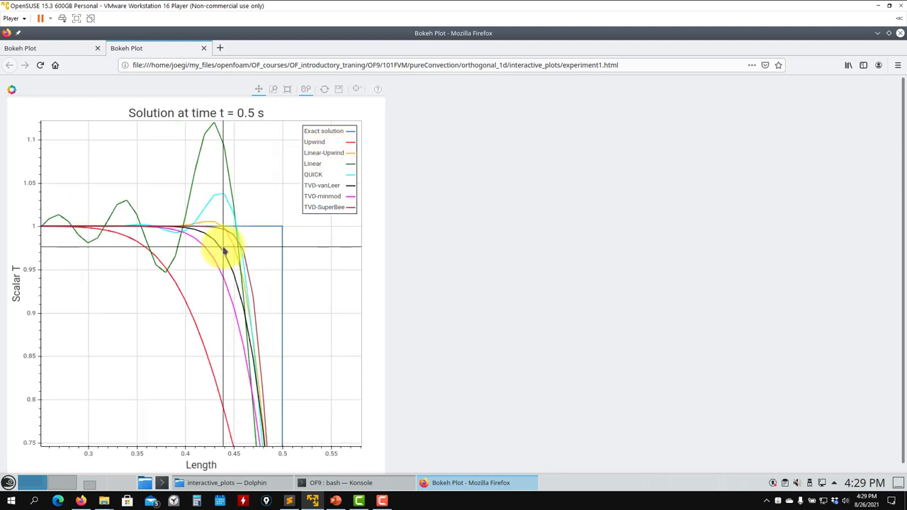
Examine the scheme curves near T = 0, just after the discontinuity, in the experiment1 plot
{"action": "scroll", "coordinate": [213, 241], "scroll_direction": "up", "scroll_amount": 3}
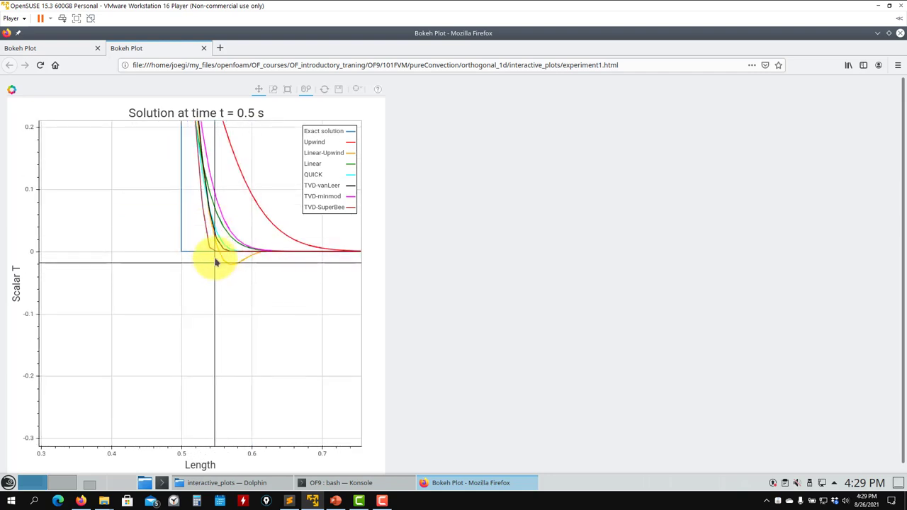
{"action": "scroll", "coordinate": [218, 263], "scroll_direction": "up", "scroll_amount": 3}
{"action": "scroll", "coordinate": [221, 264], "scroll_direction": "down", "scroll_amount": 5}
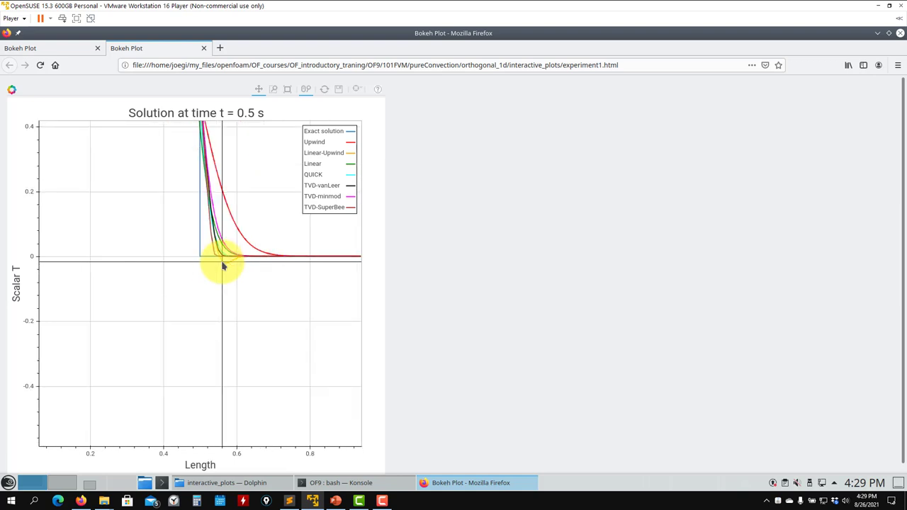
Revisit the exact solution plot, open experiment2.html from the interactive_plots folder, and enable wheel zoom on it
{"action": "left_click", "coordinate": [67, 49]}
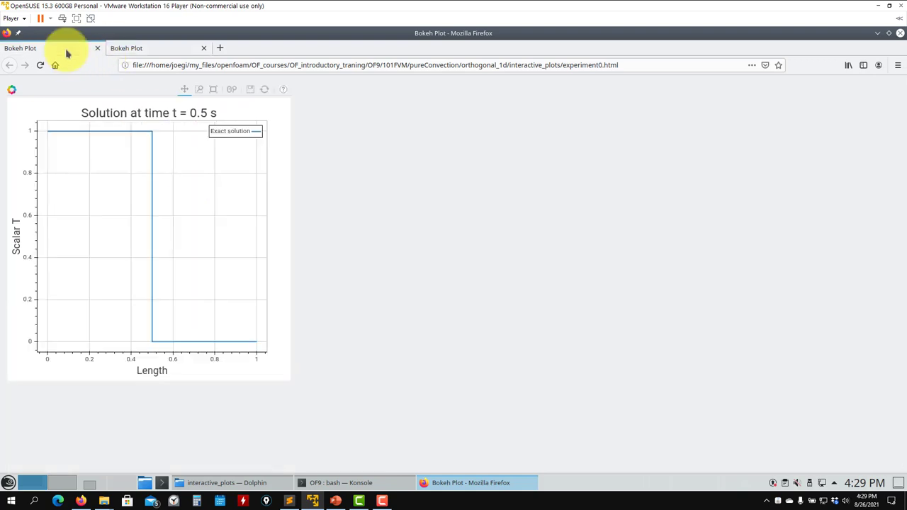
{"action": "left_click", "coordinate": [238, 483]}
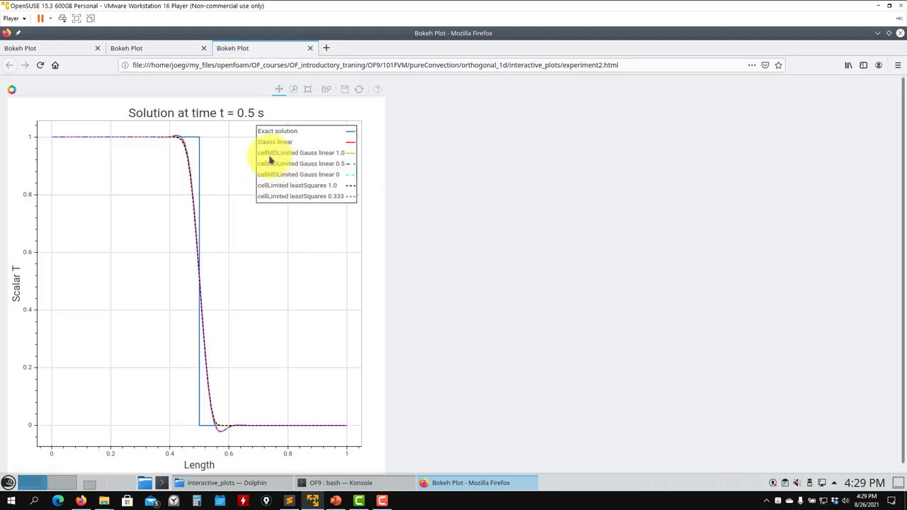
{"action": "scroll", "coordinate": [224, 245], "scroll_direction": "up", "scroll_amount": 5}
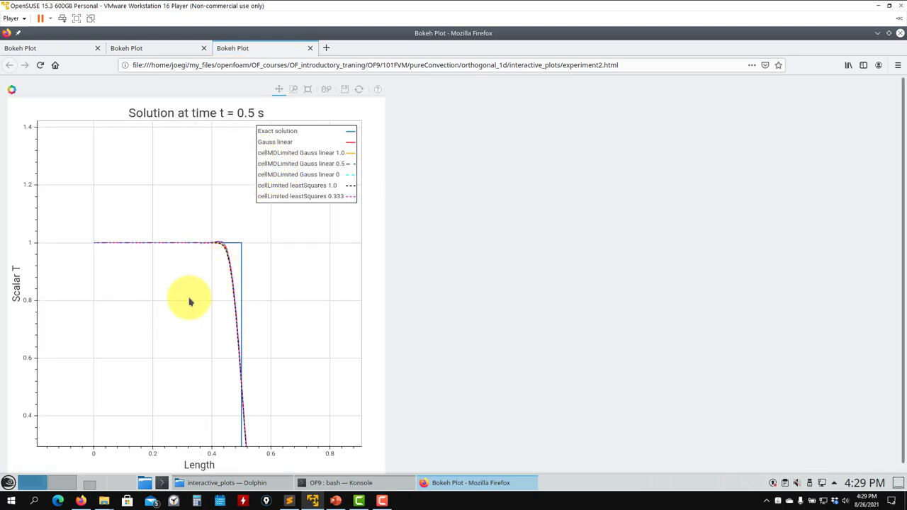
{"action": "left_click_drag", "start_coordinate": [188, 299], "coordinate": [162, 233]}
{"action": "left_click", "coordinate": [324, 91]}
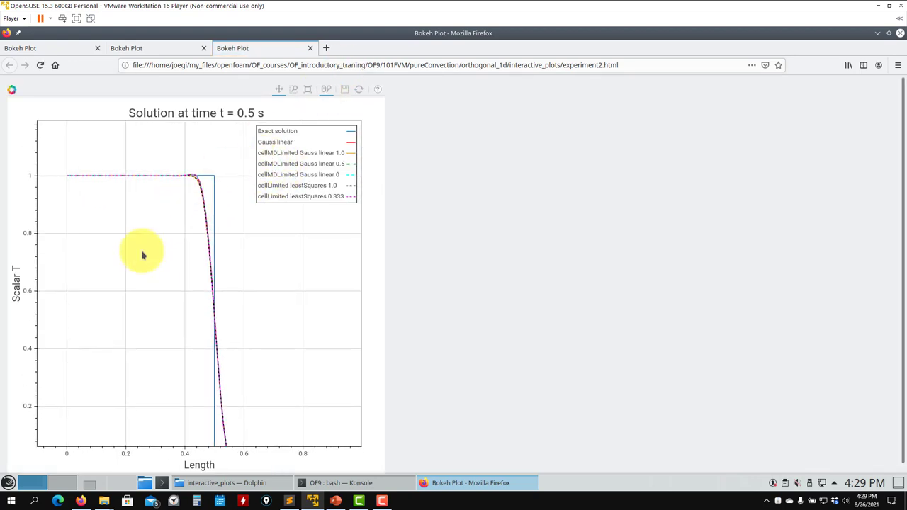
Compare the gradient limiter curves near T = 1, just before the discontinuity, in the experiment2 plot
{"action": "scroll", "coordinate": [152, 243], "scroll_direction": "up", "scroll_amount": 5}
{"action": "scroll", "coordinate": [87, 425], "scroll_direction": "down", "scroll_amount": 2}
{"action": "scroll", "coordinate": [149, 343], "scroll_direction": "up", "scroll_amount": 1}
{"action": "scroll", "coordinate": [149, 343], "scroll_direction": "up", "scroll_amount": 2}
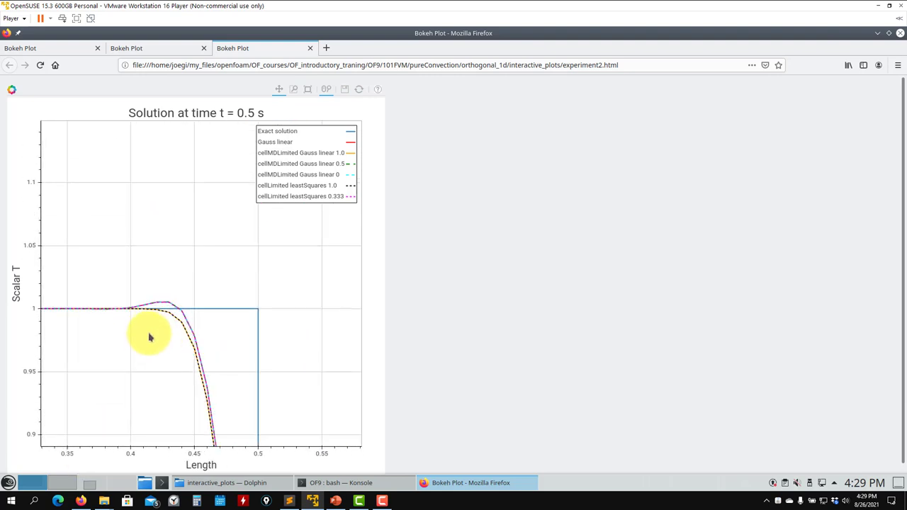
{"action": "left_click_drag", "start_coordinate": [148, 334], "coordinate": [223, 265]}
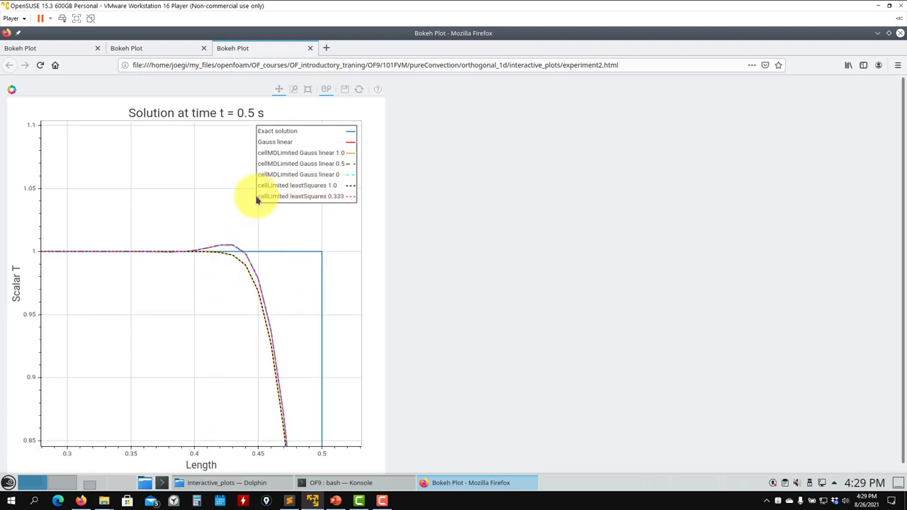
{"action": "left_click", "coordinate": [351, 199]}
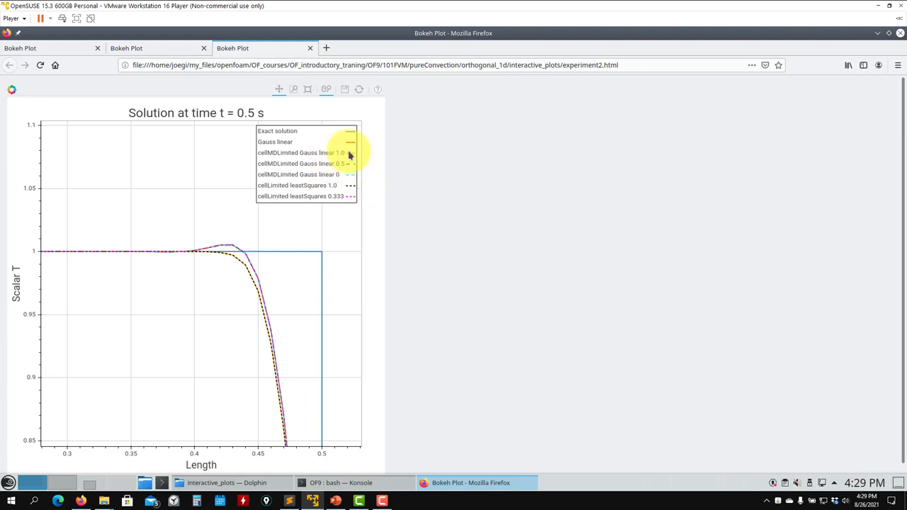
{"action": "left_click_drag", "start_coordinate": [213, 255], "coordinate": [237, 251]}
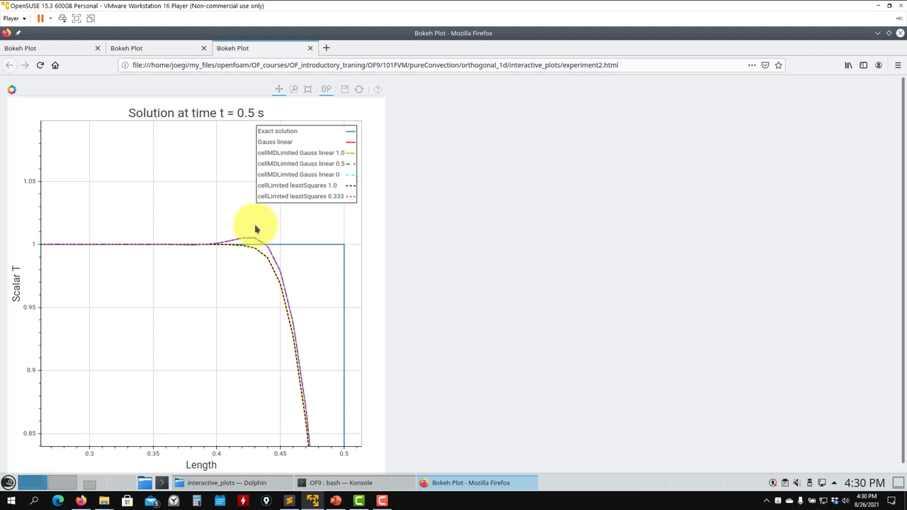
Compare the gradient limiter curves near T = 0, just after the discontinuity, in the experiment2 plot
{"action": "scroll", "coordinate": [257, 229], "scroll_direction": "down", "scroll_amount": 10}
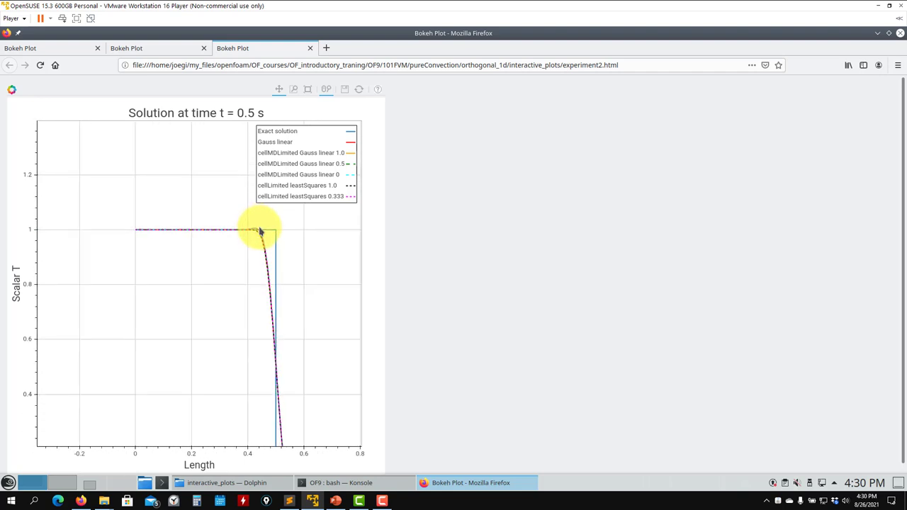
{"action": "scroll", "coordinate": [244, 252], "scroll_direction": "down", "scroll_amount": 3}
{"action": "scroll", "coordinate": [235, 344], "scroll_direction": "up", "scroll_amount": 5}
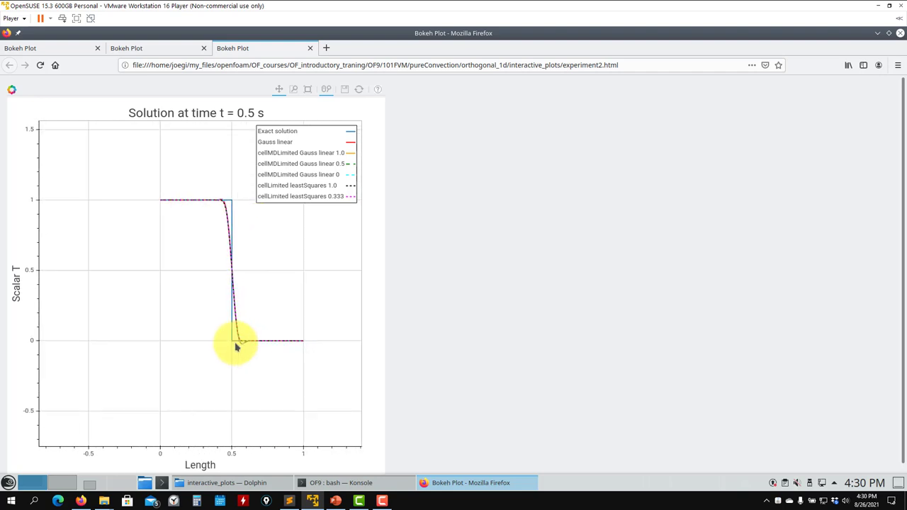
{"action": "scroll", "coordinate": [237, 348], "scroll_direction": "up", "scroll_amount": 6}
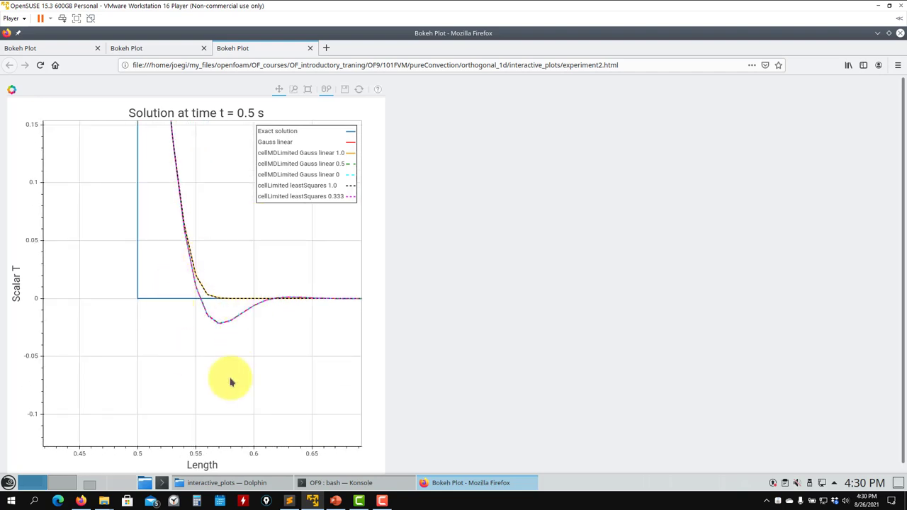
{"action": "scroll", "coordinate": [233, 346], "scroll_direction": "up", "scroll_amount": 3}
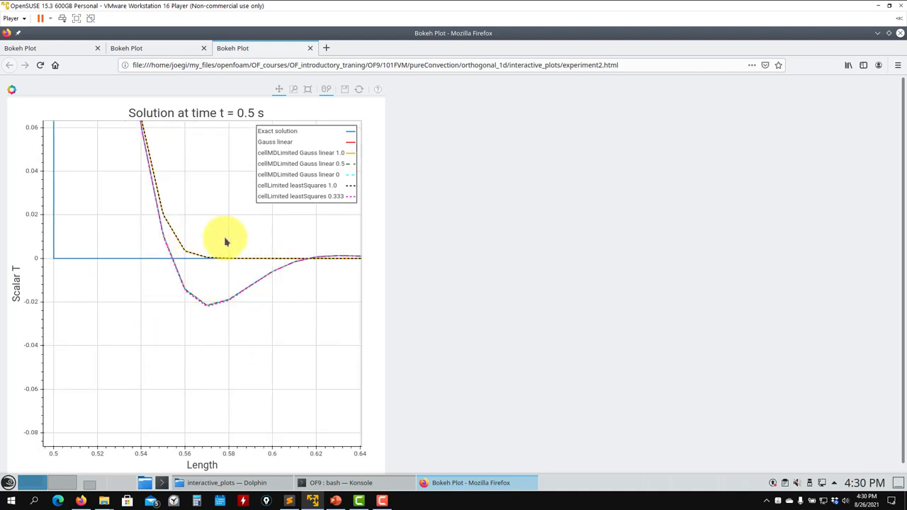
{"action": "scroll", "coordinate": [223, 322], "scroll_direction": "up", "scroll_amount": 2}
{"action": "scroll", "coordinate": [223, 323], "scroll_direction": "down", "scroll_amount": 10}
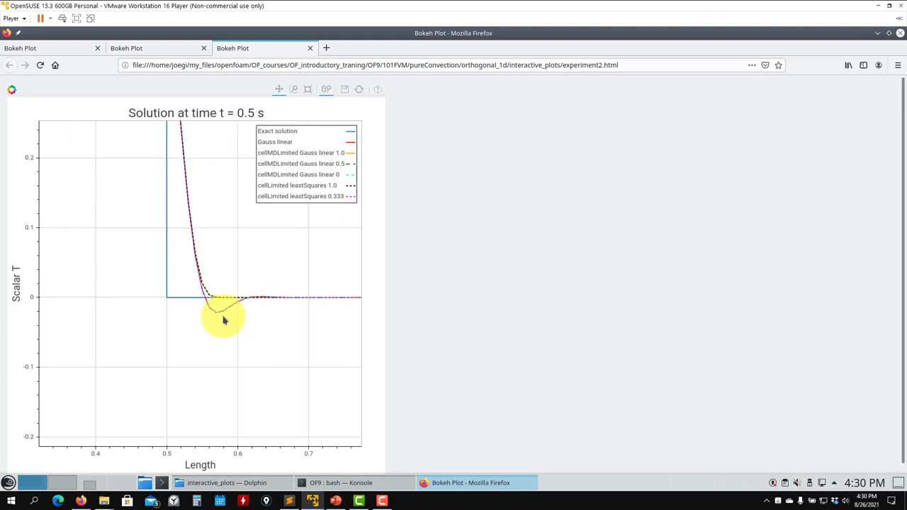
{"action": "scroll", "coordinate": [223, 323], "scroll_direction": "down", "scroll_amount": 4}
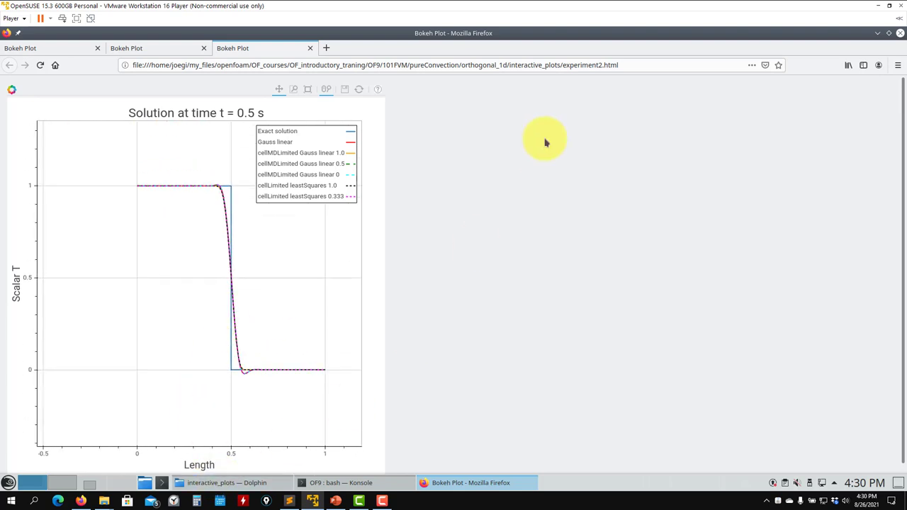
Close the browser with all its plot tabs and go back up to the orthogonal_1d case folder
{"action": "left_click", "coordinate": [900, 33]}
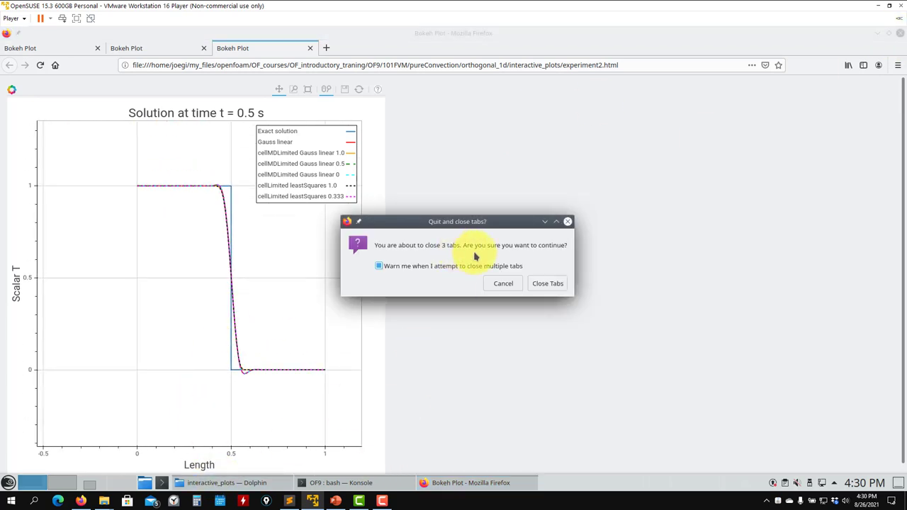
{"action": "left_click", "coordinate": [548, 283]}
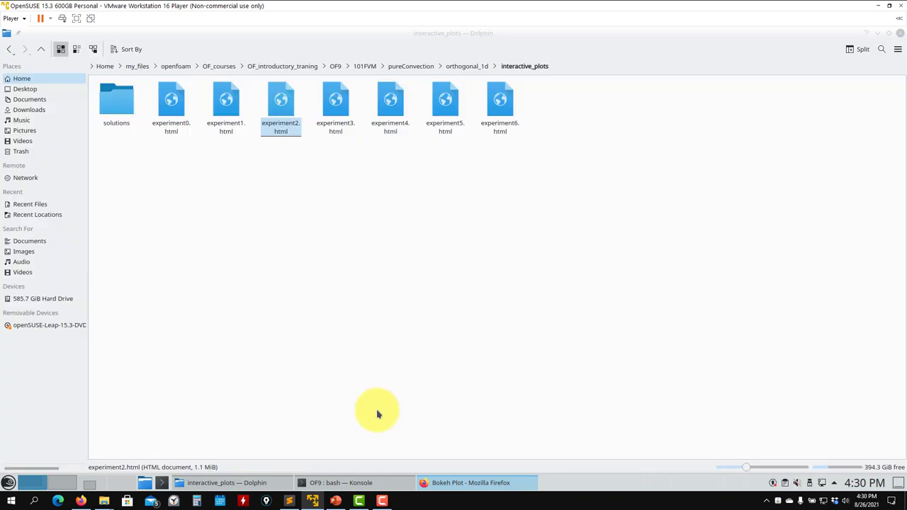
{"action": "left_click", "coordinate": [42, 48]}
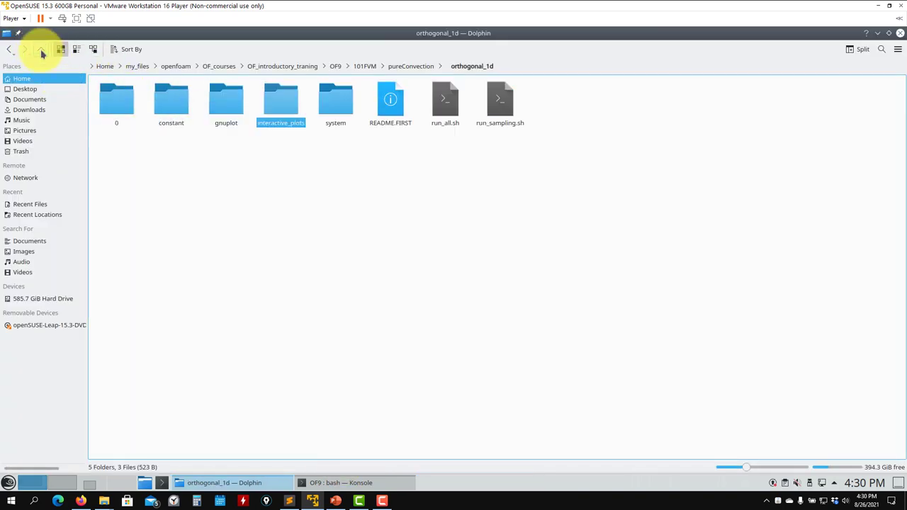
Open run_all.sh in a text editor, check its scalarTransportFoam solver line, and return to the case folder
{"action": "right_click", "coordinate": [443, 113]}
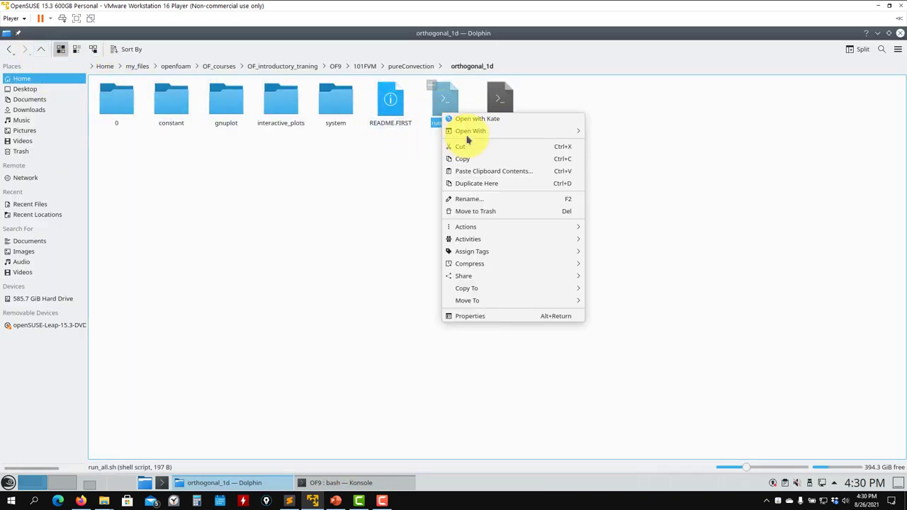
{"action": "mouse_move", "coordinate": [468, 131]}
{"action": "left_click", "coordinate": [627, 170]}
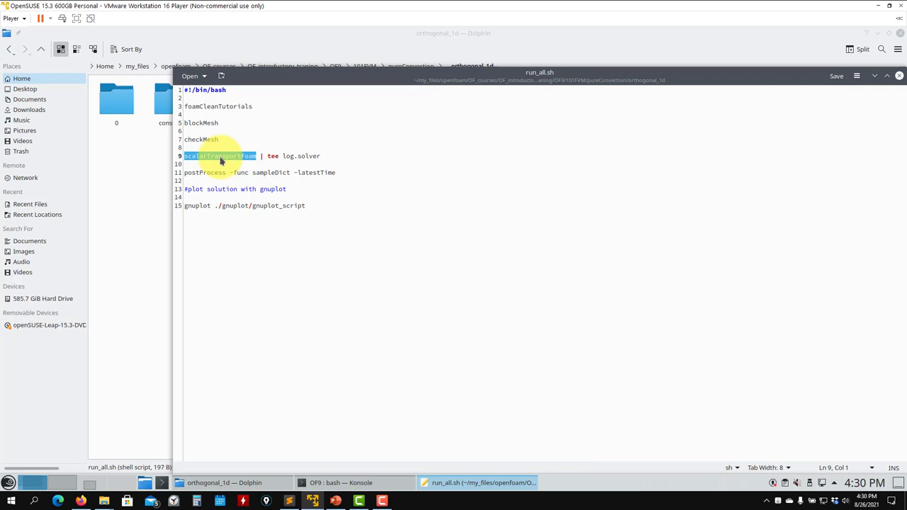
{"action": "left_click", "coordinate": [153, 180]}
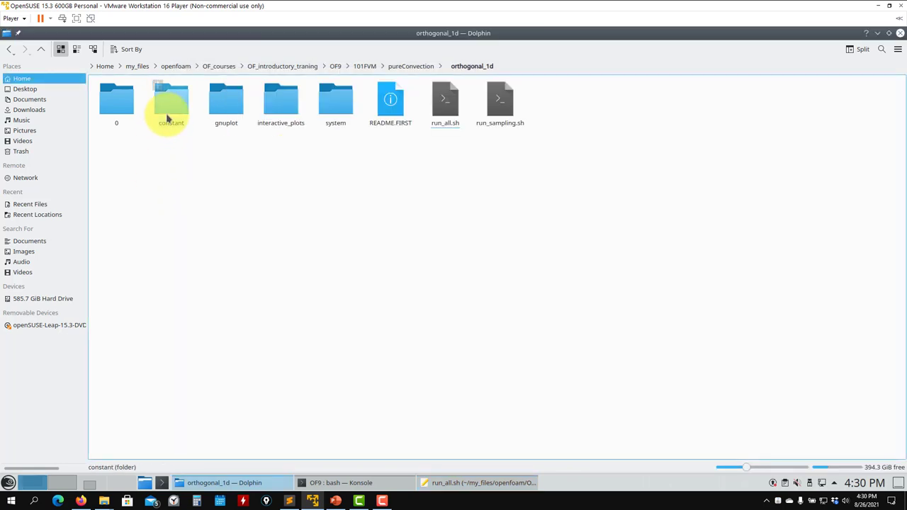
Open transportProperties from the constant folder in Text Editor, check its DT entry, and return to the case folder
{"action": "left_click", "coordinate": [168, 115]}
{"action": "right_click", "coordinate": [111, 110]}
{"action": "mouse_move", "coordinate": [142, 126]}
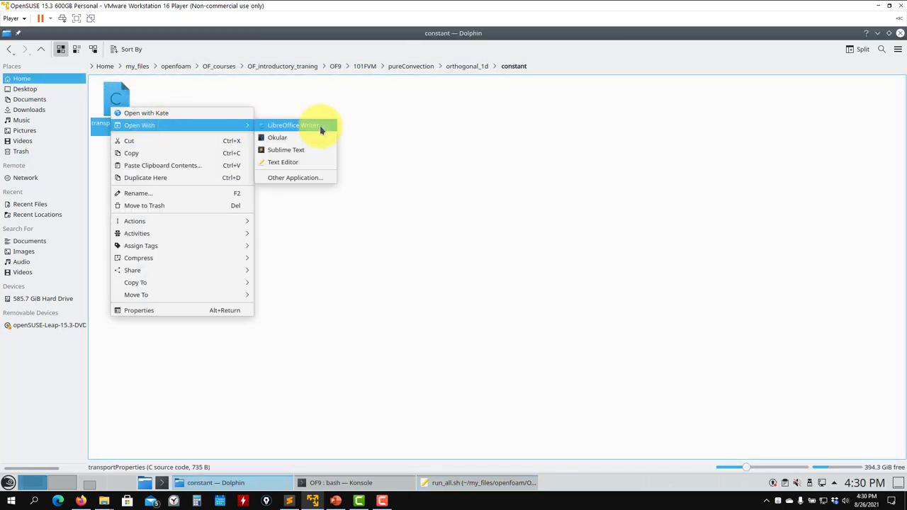
{"action": "left_click", "coordinate": [298, 163]}
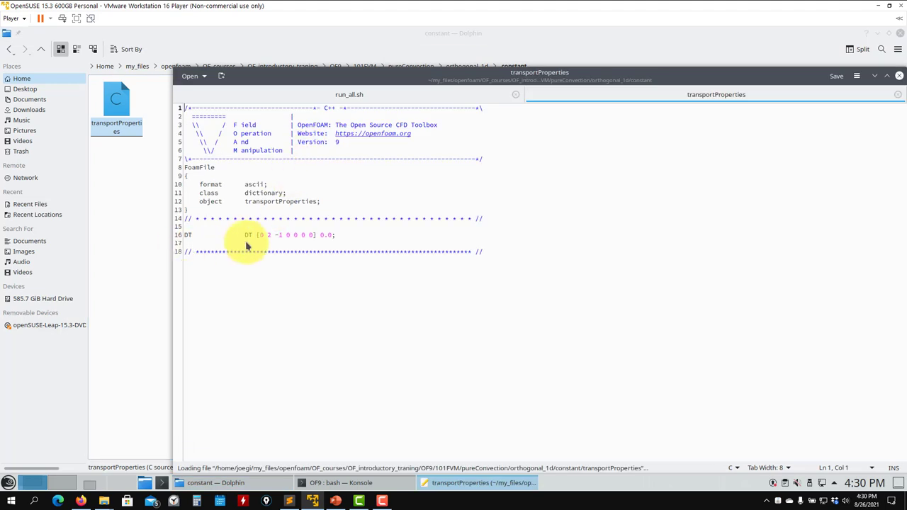
{"action": "left_click_drag", "start_coordinate": [336, 236], "coordinate": [232, 243]}
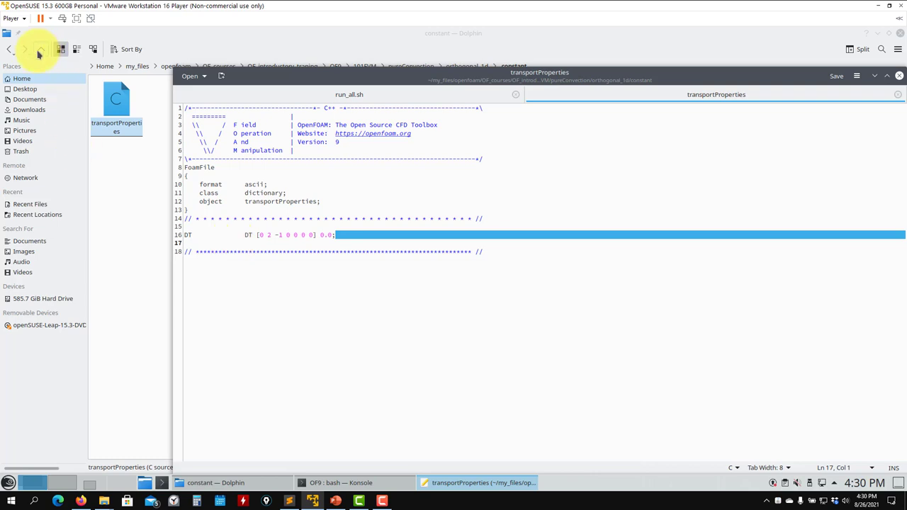
{"action": "left_click", "coordinate": [40, 49]}
Open the T and U files of the 0 folder in Text Editor, and delete the Co file from that folder
{"action": "double_click", "coordinate": [126, 114]}
{"action": "left_click_drag", "start_coordinate": [289, 159], "coordinate": [171, 102]}
{"action": "right_click", "coordinate": [170, 102]}
{"action": "mouse_move", "coordinate": [234, 125]}
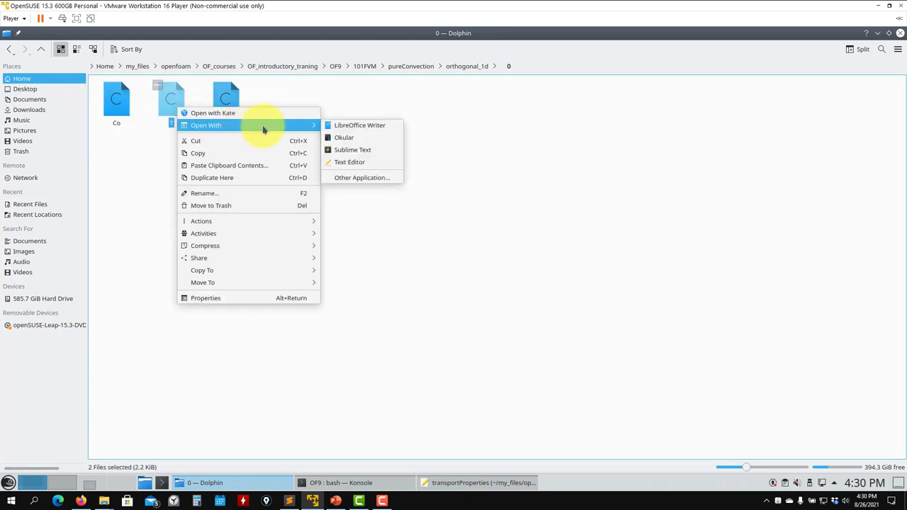
{"action": "left_click", "coordinate": [352, 158]}
{"action": "left_click", "coordinate": [102, 93]}
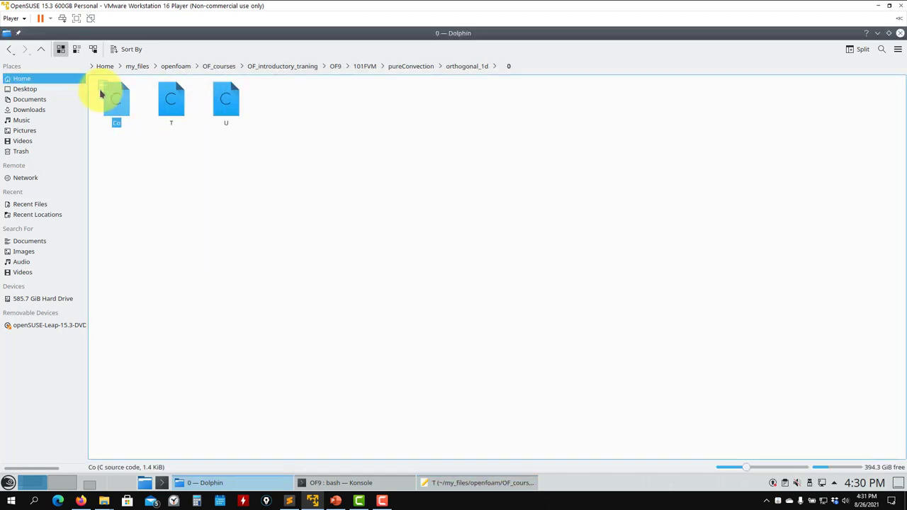
{"action": "key", "text": "Delete"}
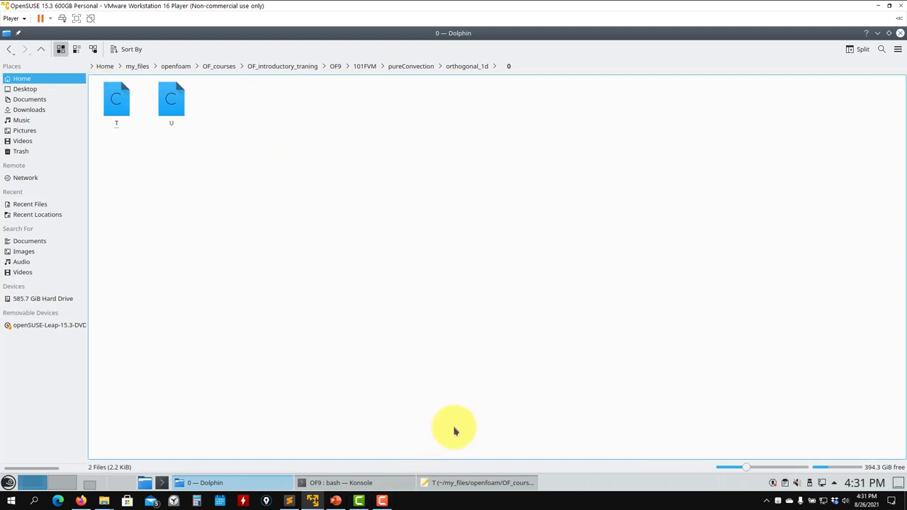
Check the initial and boundary conditions in T and U, close the text editor, and return to the case folder
{"action": "left_click", "coordinate": [468, 483]}
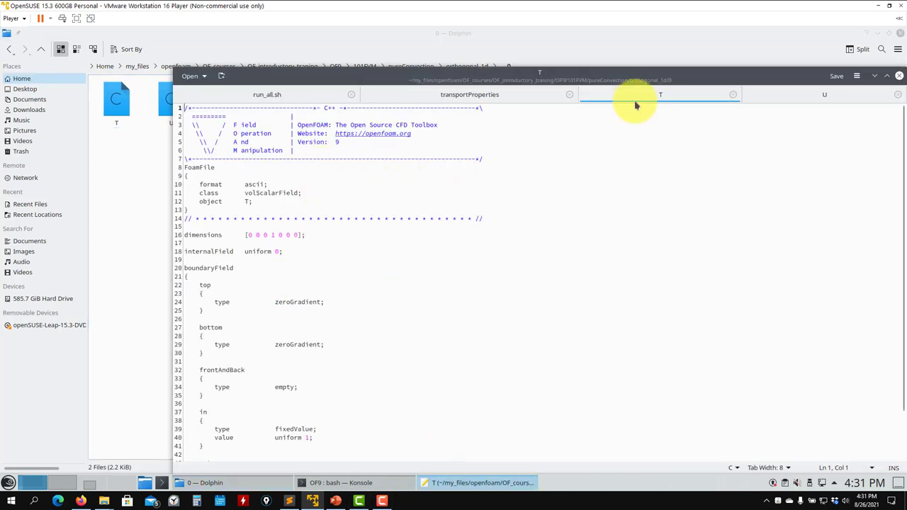
{"action": "left_click", "coordinate": [826, 94]}
{"action": "scroll", "coordinate": [541, 289], "scroll_direction": "down", "scroll_amount": 3}
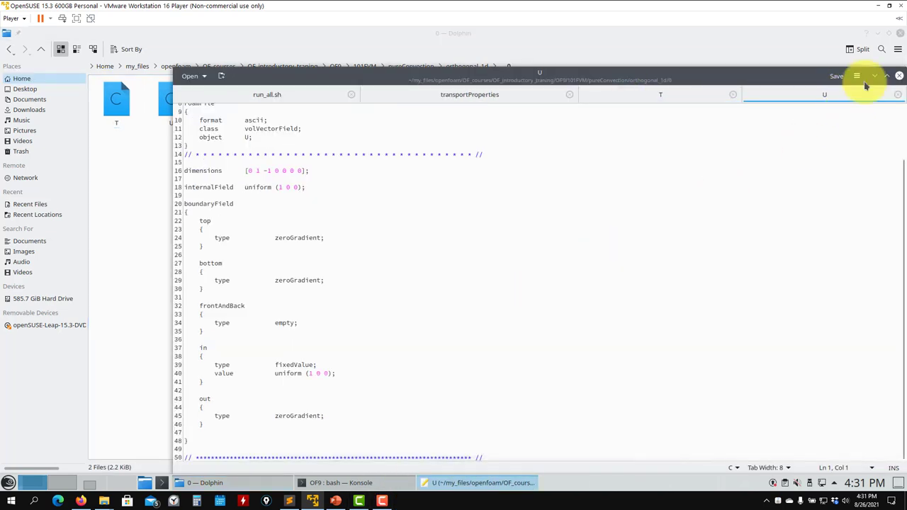
{"action": "left_click", "coordinate": [901, 77]}
{"action": "left_click", "coordinate": [41, 49]}
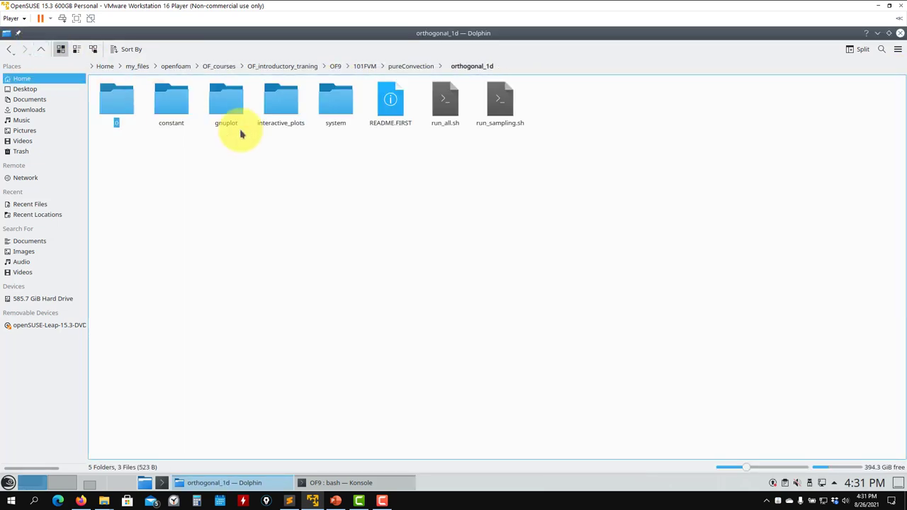
Open controlDict, fvSchemes and fvSolution from the system folder together in Text Editor
{"action": "left_click", "coordinate": [335, 99]}
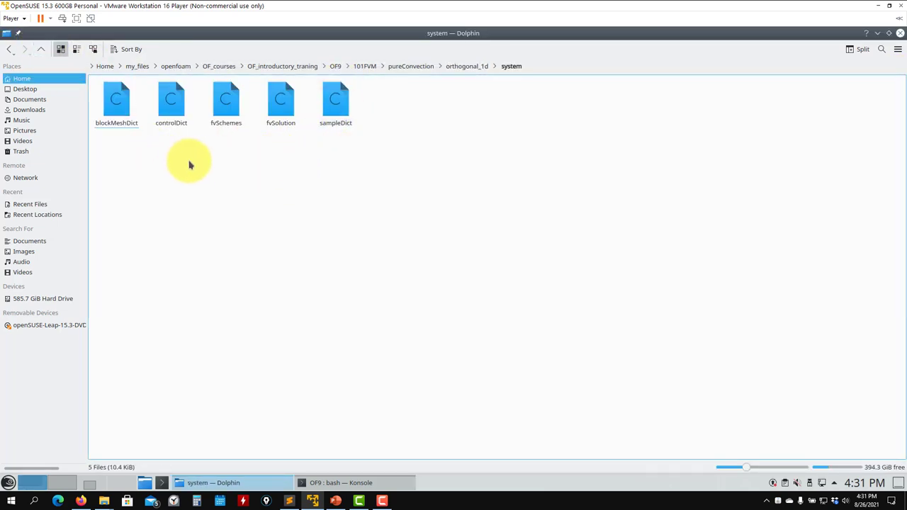
{"action": "left_click_drag", "start_coordinate": [298, 157], "coordinate": [168, 82]}
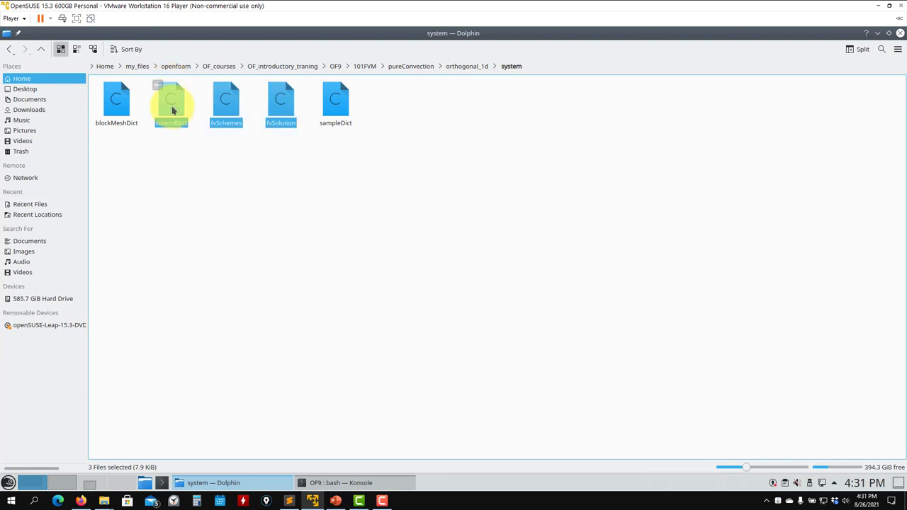
{"action": "right_click", "coordinate": [174, 110]}
{"action": "mouse_move", "coordinate": [211, 124]}
{"action": "left_click", "coordinate": [352, 164]}
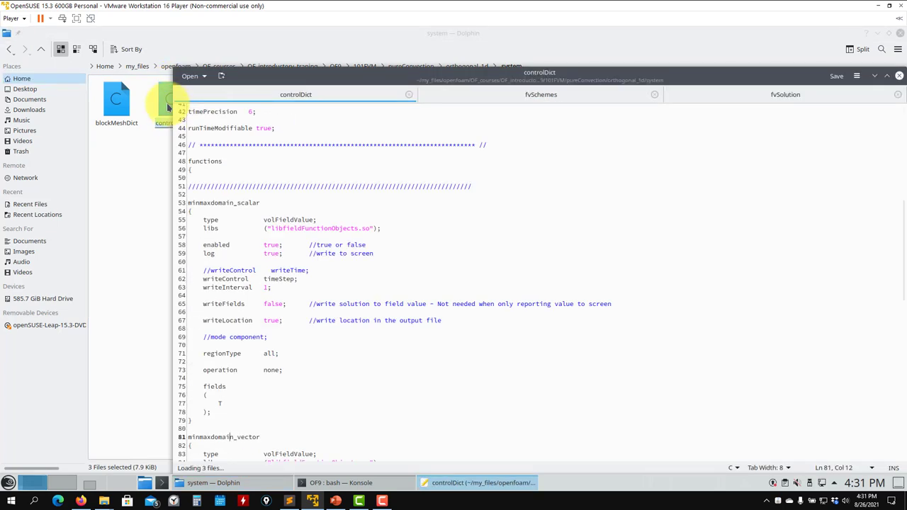
Examine the ddtSchemes, gradSchemes, divSchemes and laplacianSchemes options in fvSchemes
{"action": "left_click", "coordinate": [555, 98]}
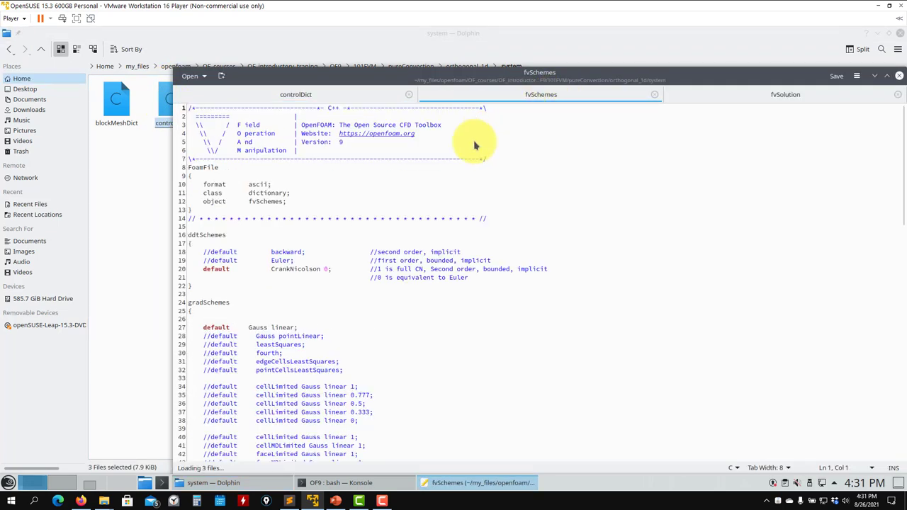
{"action": "scroll", "coordinate": [443, 195], "scroll_direction": "down", "scroll_amount": 6}
{"action": "scroll", "coordinate": [379, 213], "scroll_direction": "up", "scroll_amount": 5}
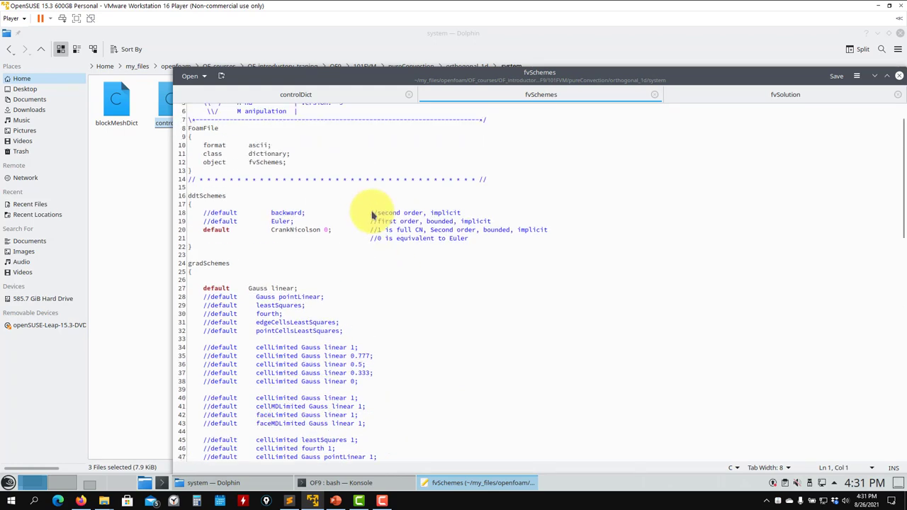
{"action": "scroll", "coordinate": [314, 197], "scroll_direction": "down", "scroll_amount": 10}
{"action": "scroll", "coordinate": [303, 189], "scroll_direction": "down", "scroll_amount": 13}
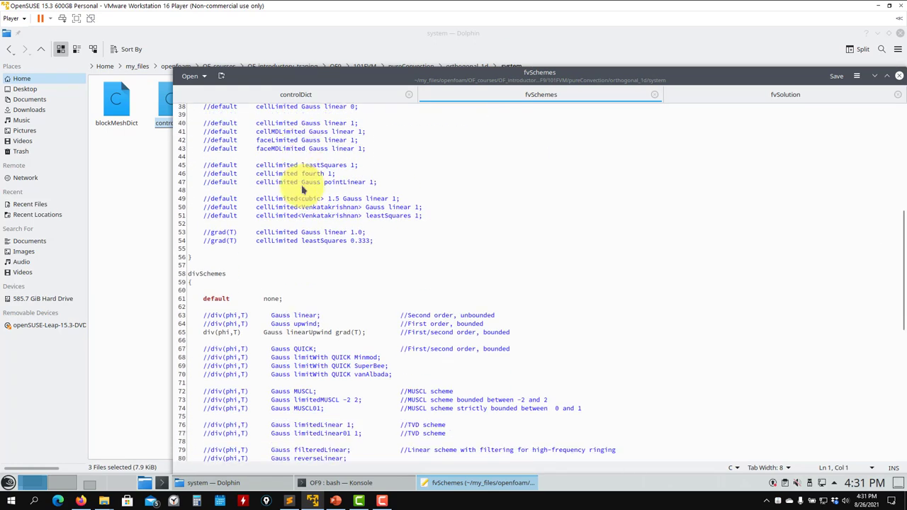
{"action": "scroll", "coordinate": [303, 187], "scroll_direction": "down", "scroll_amount": 4}
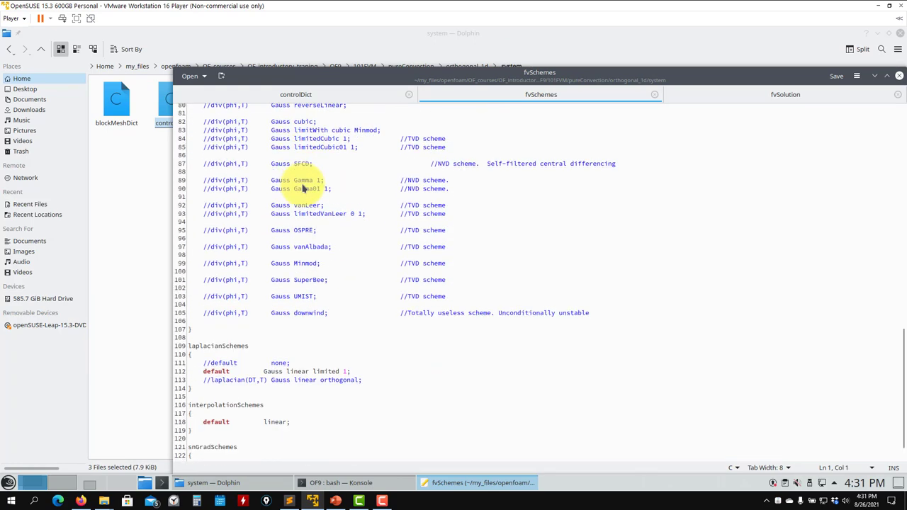
{"action": "scroll", "coordinate": [312, 173], "scroll_direction": "up", "scroll_amount": 14}
{"action": "scroll", "coordinate": [312, 174], "scroll_direction": "up", "scroll_amount": 8}
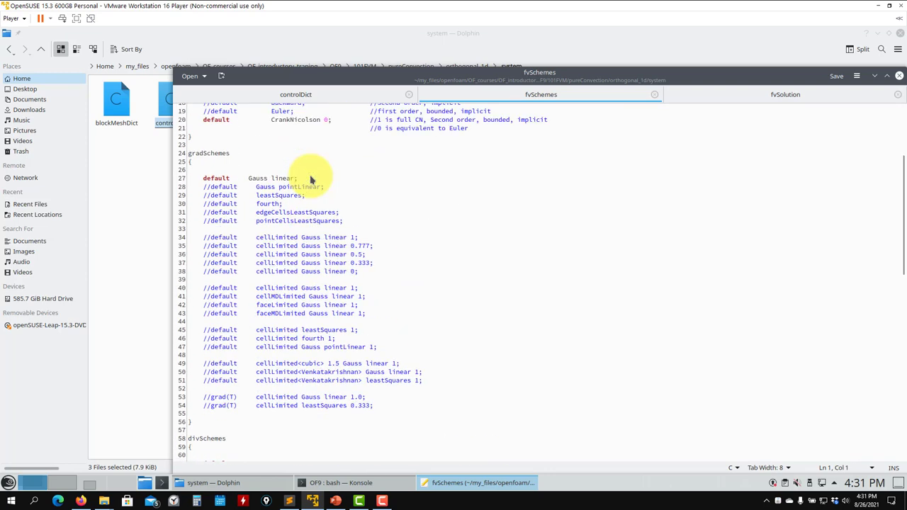
{"action": "scroll", "coordinate": [309, 183], "scroll_direction": "up", "scroll_amount": 3}
{"action": "scroll", "coordinate": [307, 188], "scroll_direction": "down", "scroll_amount": 20}
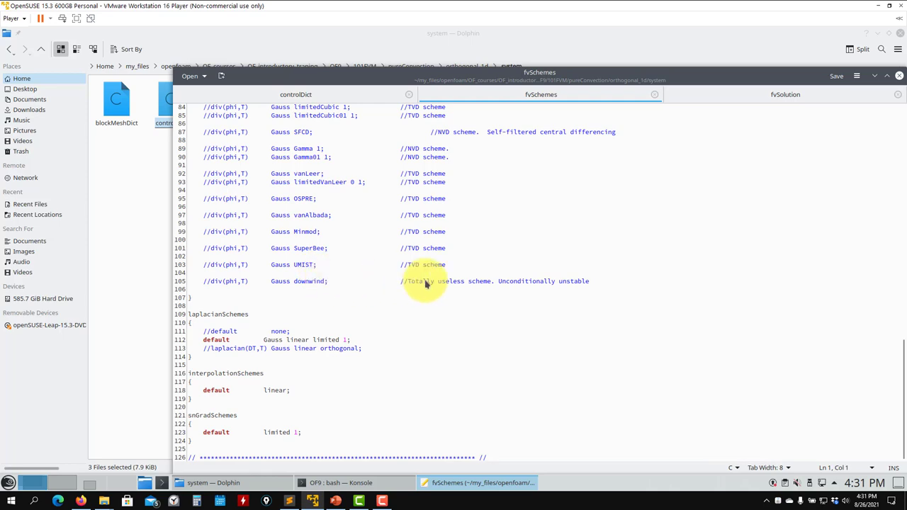
{"action": "scroll", "coordinate": [287, 287], "scroll_direction": "up", "scroll_amount": 2}
{"action": "scroll", "coordinate": [287, 287], "scroll_direction": "up", "scroll_amount": 20}
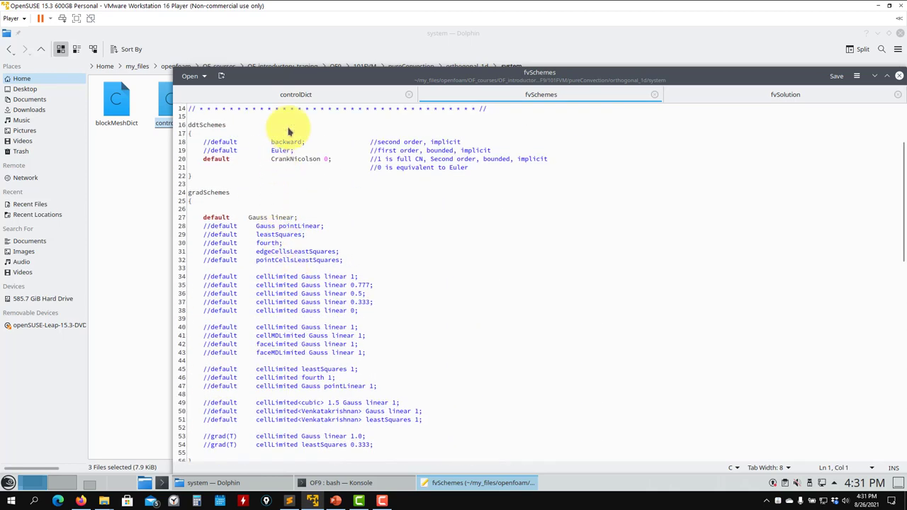
Switch to the Konsole terminal, change into the 101FVM directory, and list its contents
{"action": "left_click", "coordinate": [363, 482]}
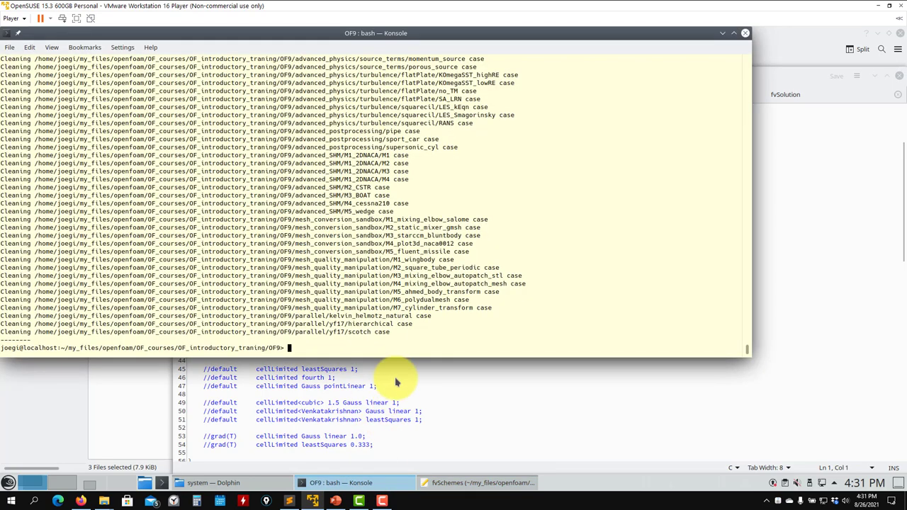
{"action": "type", "text": "cd 101F"}
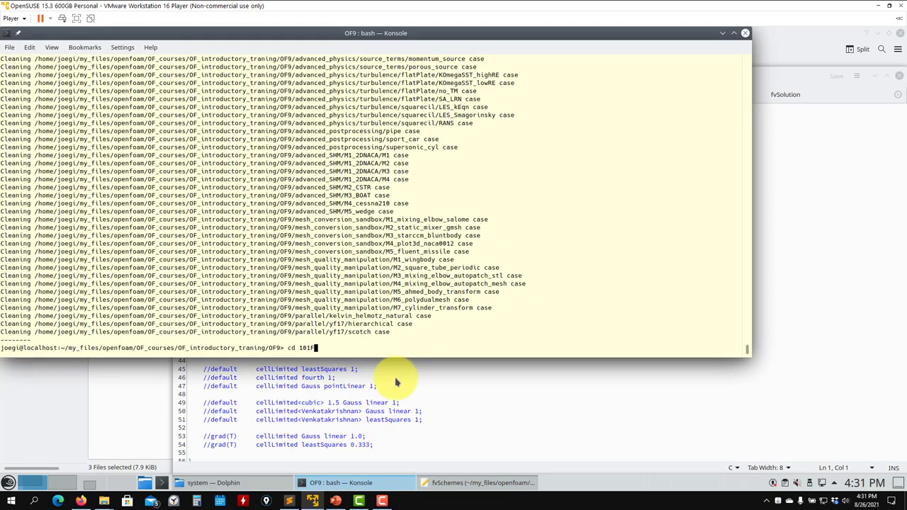
{"action": "key", "text": "Tab"}
{"action": "key", "text": "Return"}
{"action": "type", "text": "ls"}
{"action": "key", "text": "Return"}
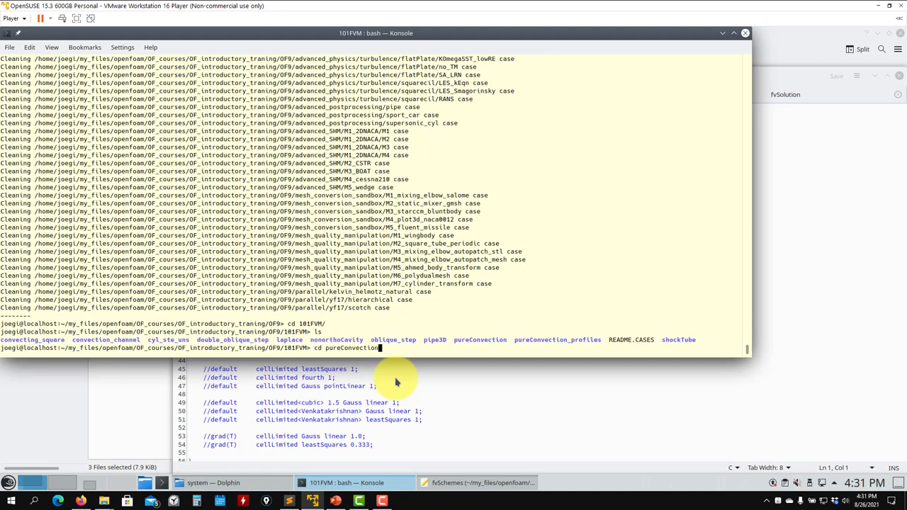
Change into pureConvection and its orthogonal_1d case directory, and run the case with sh run_all.sh
{"action": "key", "text": "Return"}
{"action": "type", "text": "ls"}
{"action": "key", "text": "Return"}
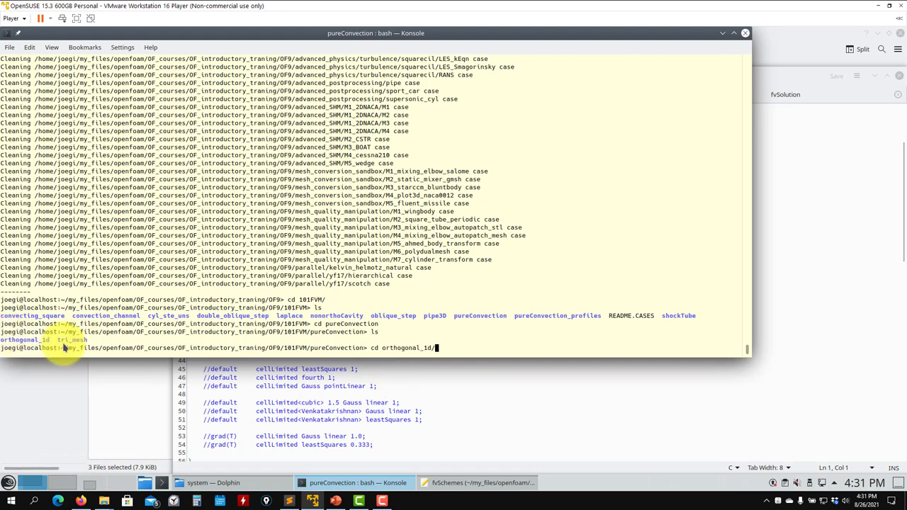
{"action": "key", "text": "Return"}
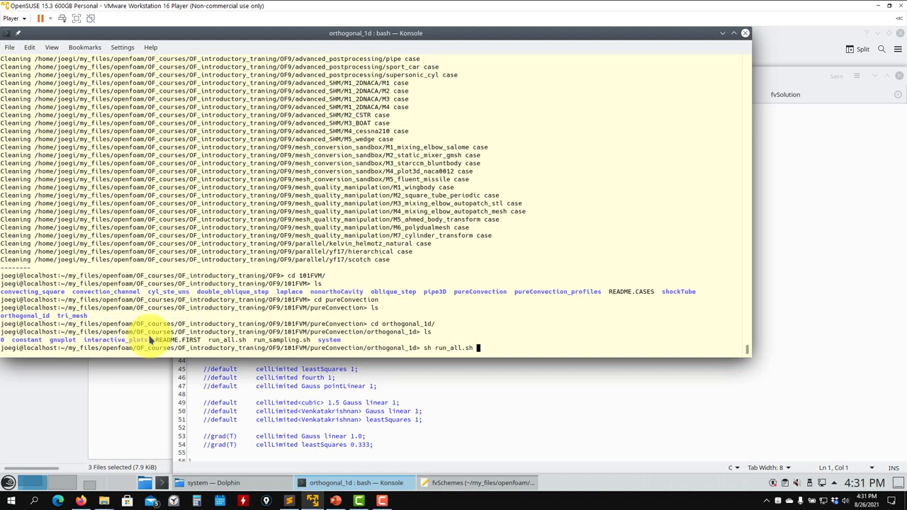
{"action": "key", "text": "Return"}
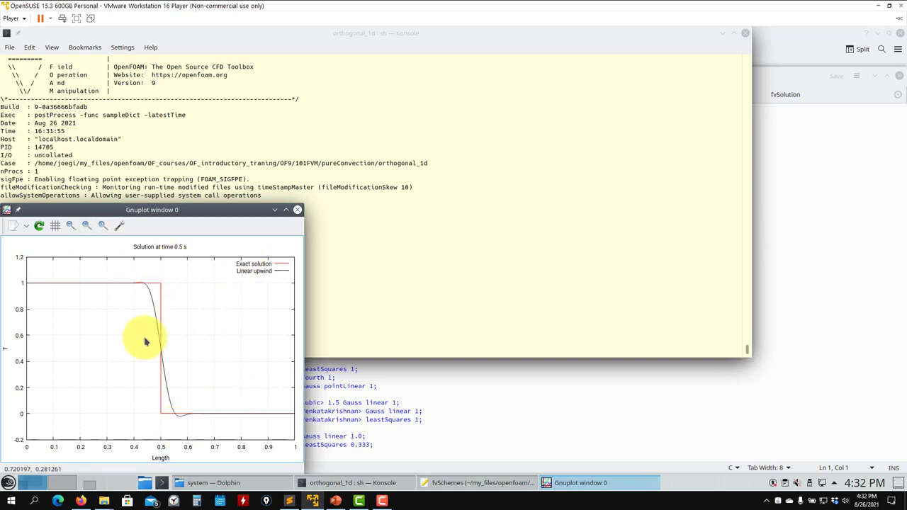
Inspect the linear upwind curve just after the discontinuity near T = 0 in the Gnuplot plot, and close the plot window
{"action": "right_click", "coordinate": [151, 390]}
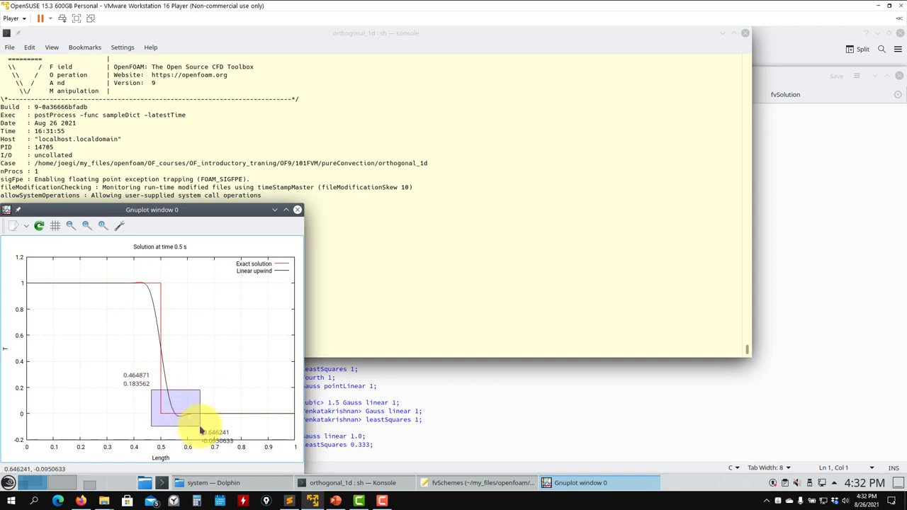
{"action": "right_click", "coordinate": [200, 431]}
{"action": "left_click", "coordinate": [102, 224]}
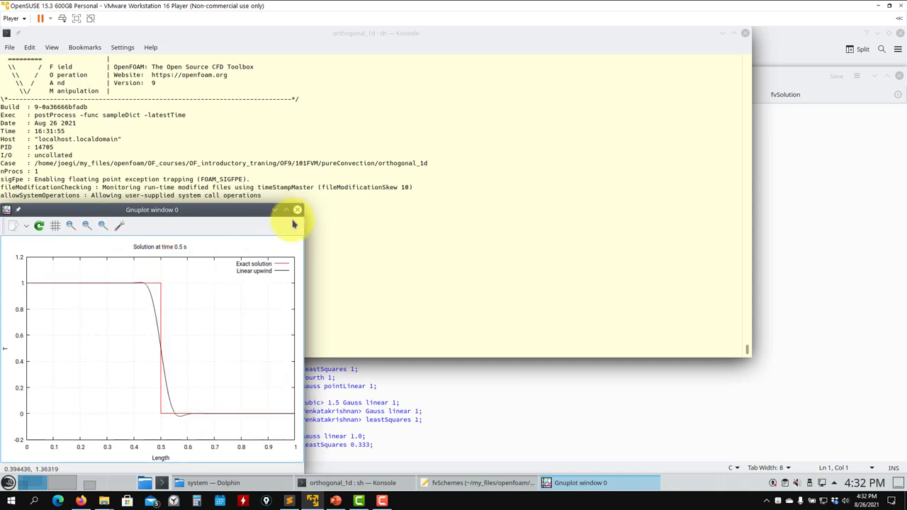
{"action": "left_click", "coordinate": [297, 210]}
Uncomment the first default cellLimited Gauss linear 1 entry under gradSchemes in fvSchemes and save the file
{"action": "left_click", "coordinate": [385, 405]}
{"action": "scroll", "coordinate": [314, 300], "scroll_direction": "up", "scroll_amount": 5}
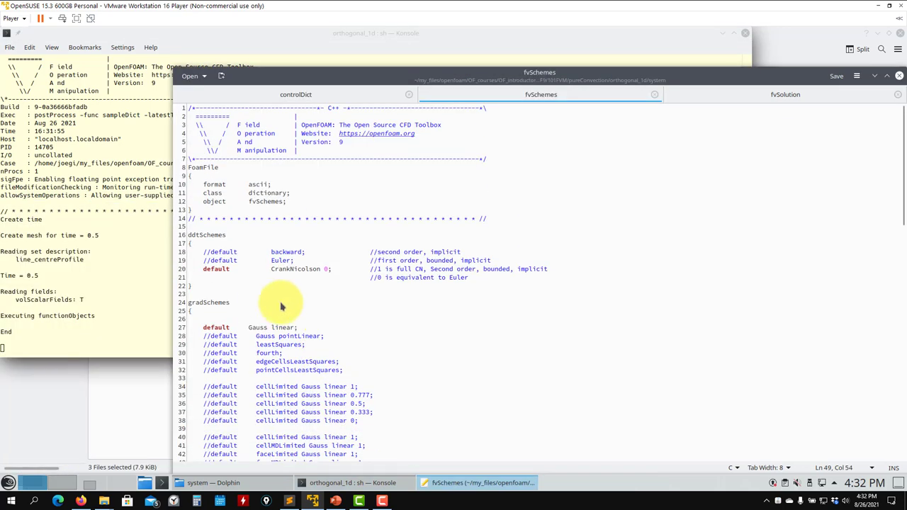
{"action": "scroll", "coordinate": [281, 306], "scroll_direction": "down", "scroll_amount": 5}
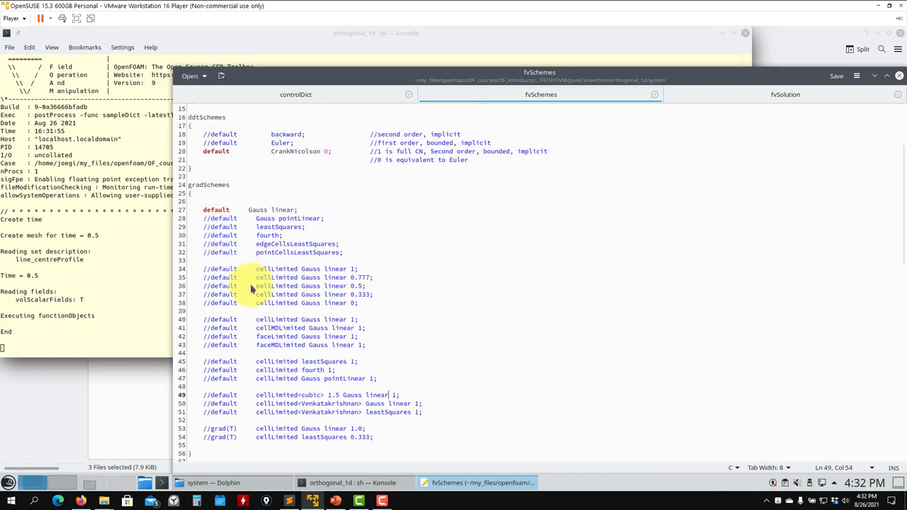
{"action": "left_click", "coordinate": [211, 270]}
{"action": "key", "text": "BackSpace"}
{"action": "key", "text": "BackSpace"}
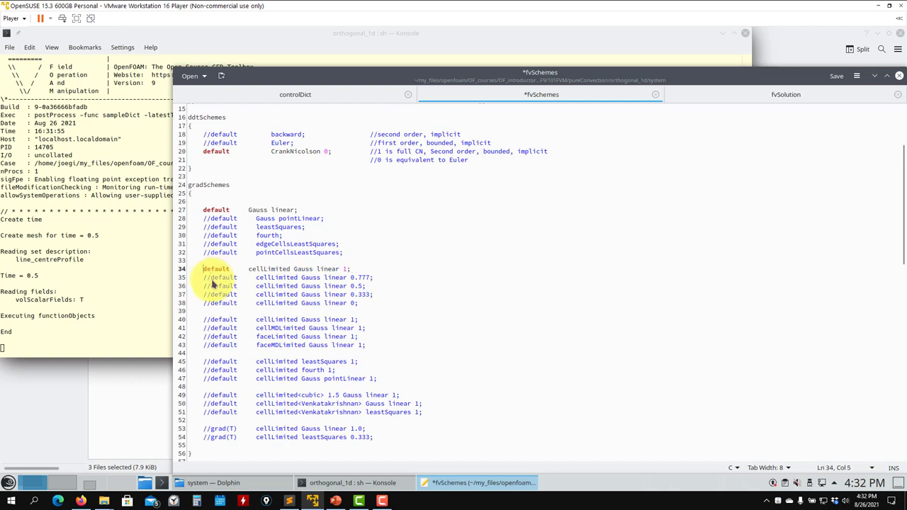
{"action": "key", "text": "ctrl+s"}
Rerun run_all.sh in the terminal and move the resulting Gnuplot window towards the middle of the screen
{"action": "left_click", "coordinate": [60, 269]}
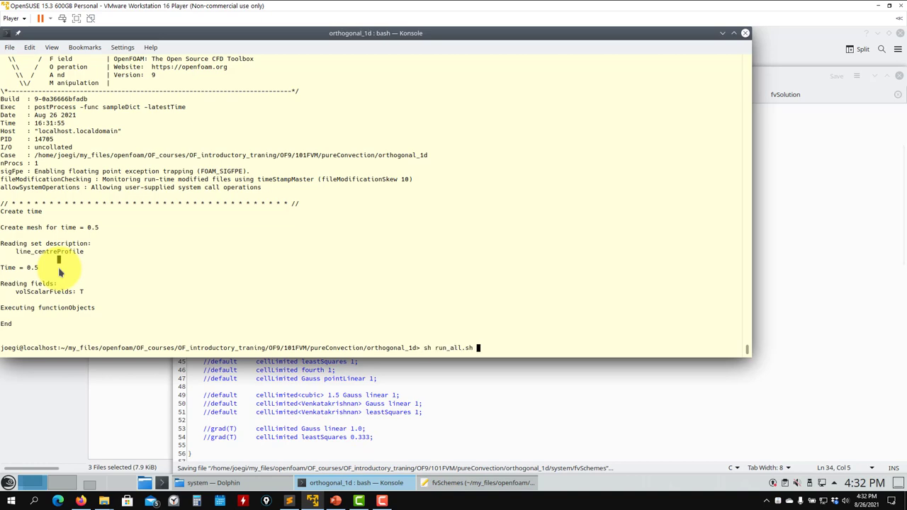
{"action": "key", "text": "Return"}
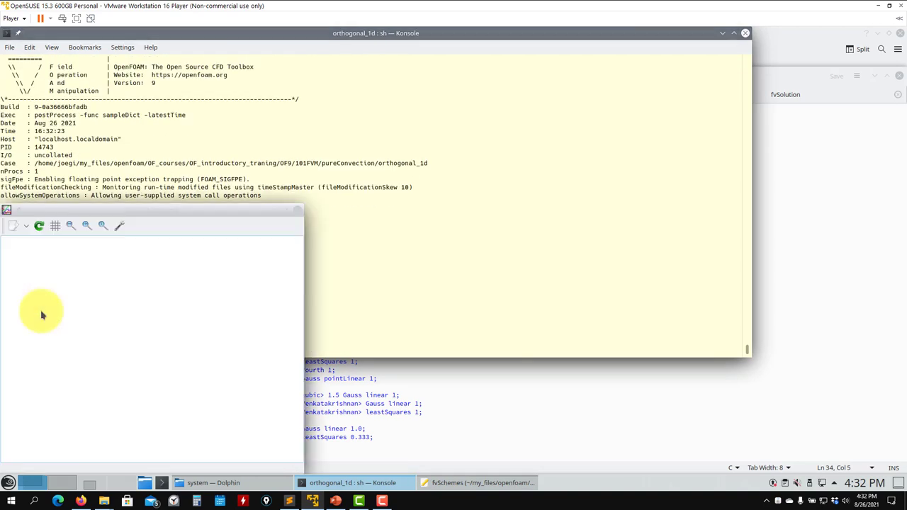
{"action": "left_click_drag", "start_coordinate": [205, 208], "coordinate": [358, 131]}
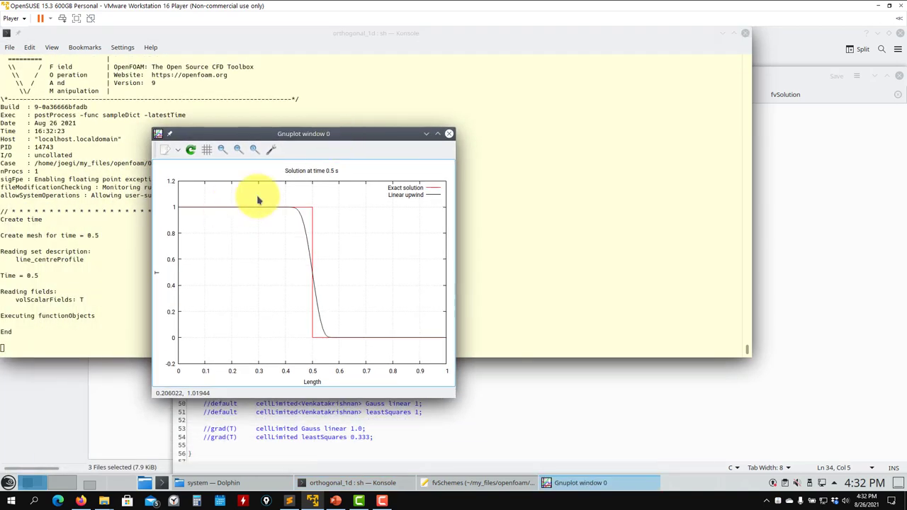
Inspect the solution around the discontinuity at length 0.5, close the plot window, and return to fvSchemes
{"action": "right_click", "coordinate": [267, 194]}
{"action": "right_click", "coordinate": [355, 349]}
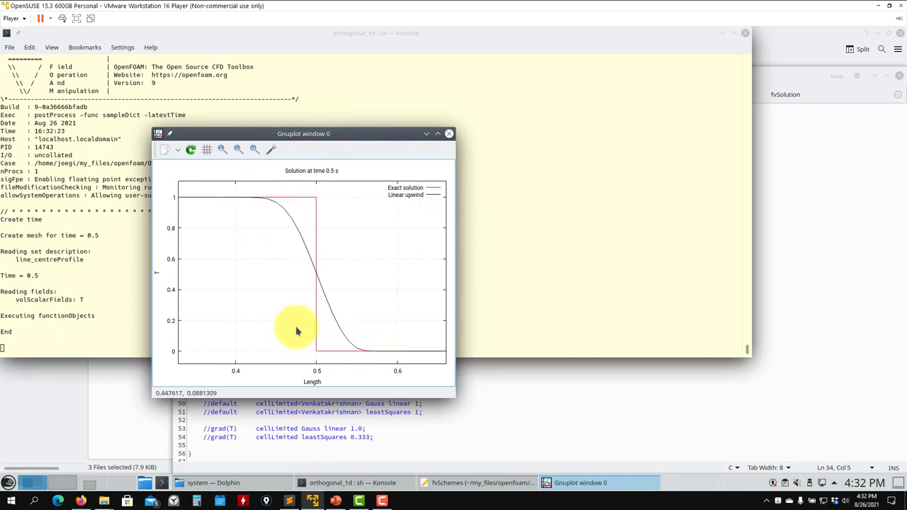
{"action": "left_click", "coordinate": [449, 134]}
{"action": "left_click", "coordinate": [810, 196]}
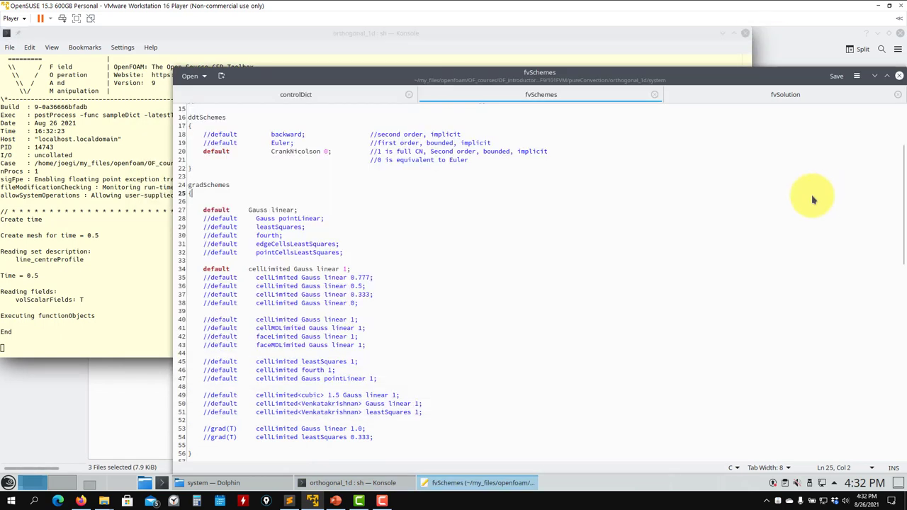
Comment out the default Gauss linear entry in gradSchemes, set the CrankNicolson coefficient to 1 in ddtSchemes, and save fvSchemes
{"action": "scroll", "coordinate": [305, 245], "scroll_direction": "up", "scroll_amount": 2}
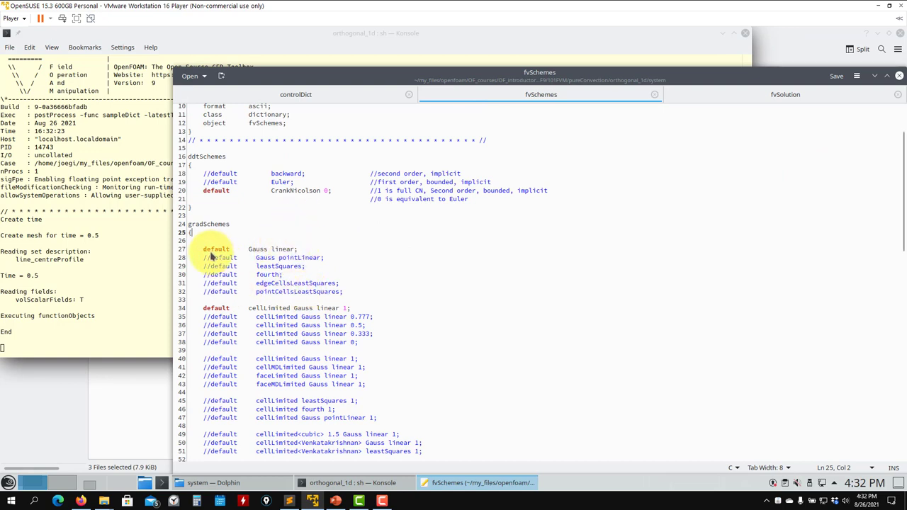
{"action": "type", "text": "//"}
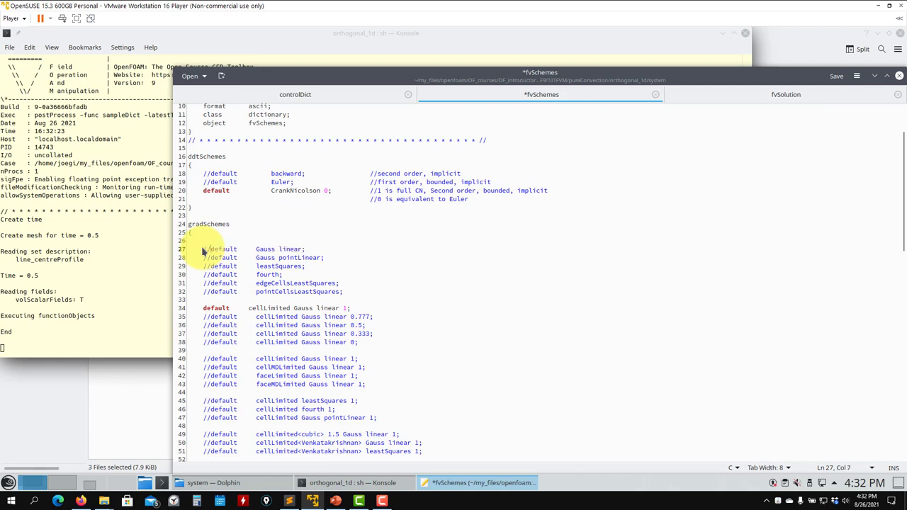
{"action": "scroll", "coordinate": [257, 321], "scroll_direction": "down", "scroll_amount": 5}
{"action": "scroll", "coordinate": [239, 437], "scroll_direction": "down", "scroll_amount": 3}
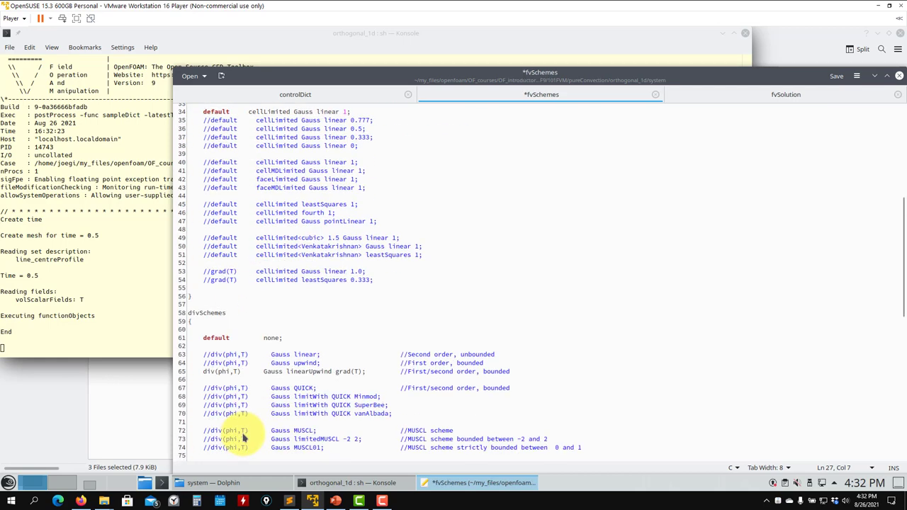
{"action": "scroll", "coordinate": [316, 373], "scroll_direction": "up", "scroll_amount": 11}
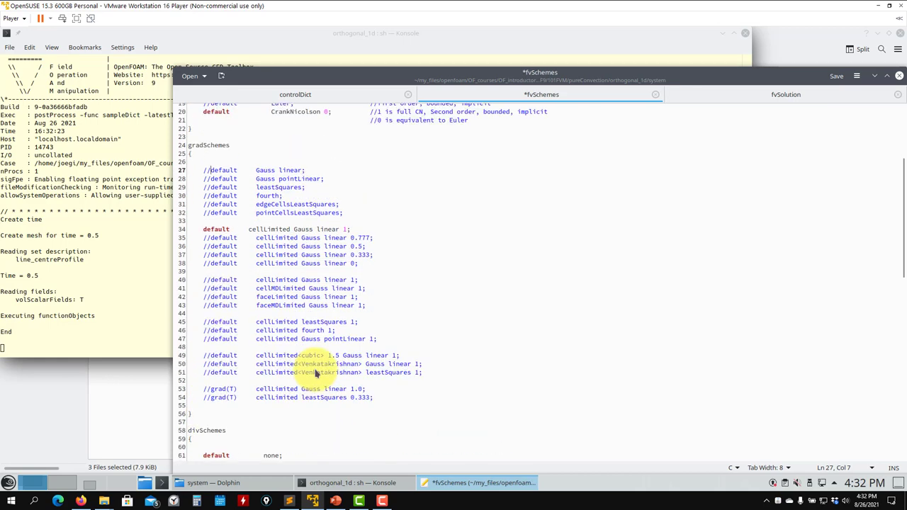
{"action": "scroll", "coordinate": [336, 305], "scroll_direction": "down", "scroll_amount": 5}
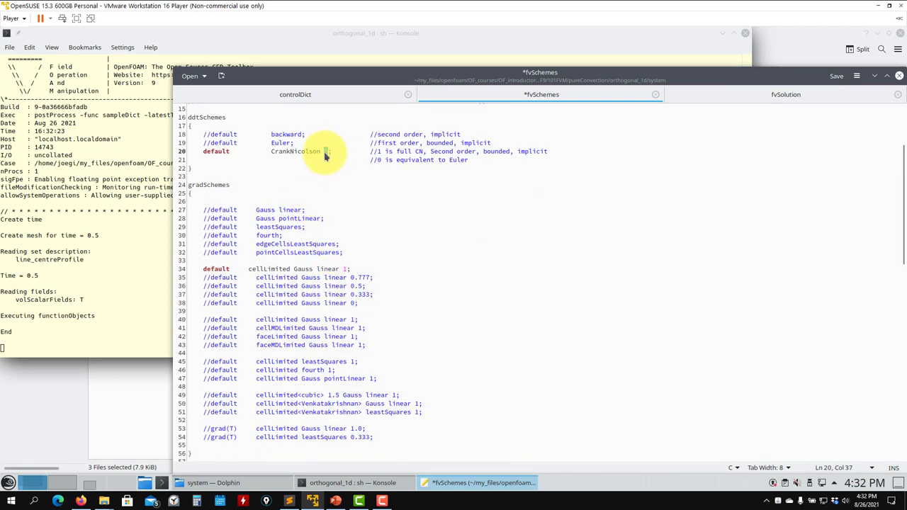
{"action": "key", "text": "ctrl+s"}
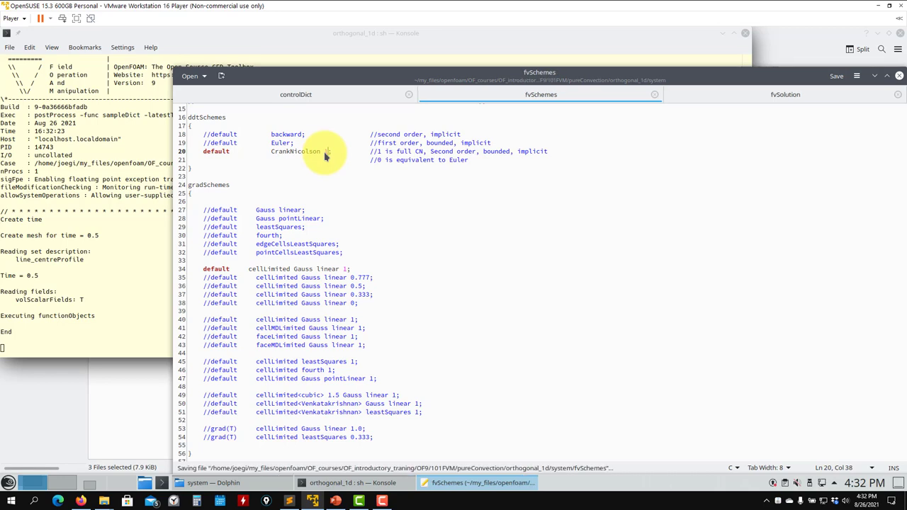
Rerun run_all.sh in the terminal to solve and plot the case with the edited schemes
{"action": "left_click", "coordinate": [104, 236]}
{"action": "key", "text": "Return"}
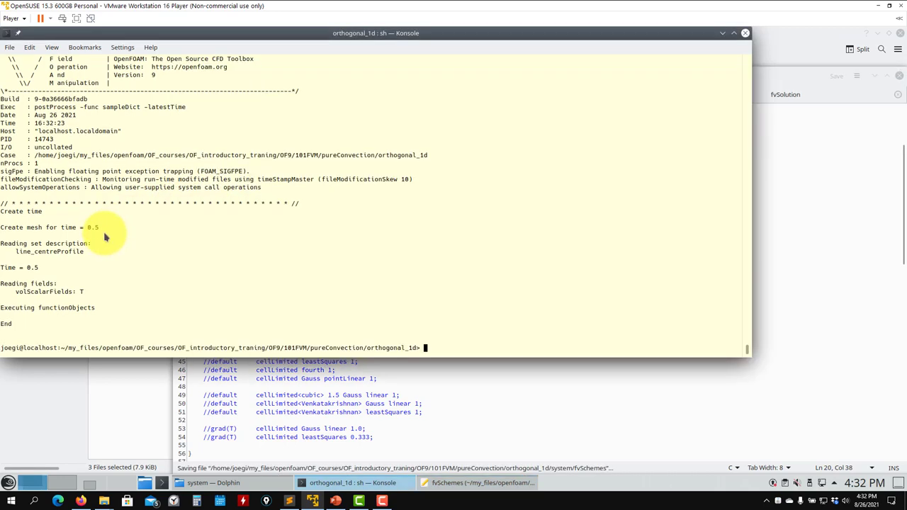
{"action": "key", "text": "Return"}
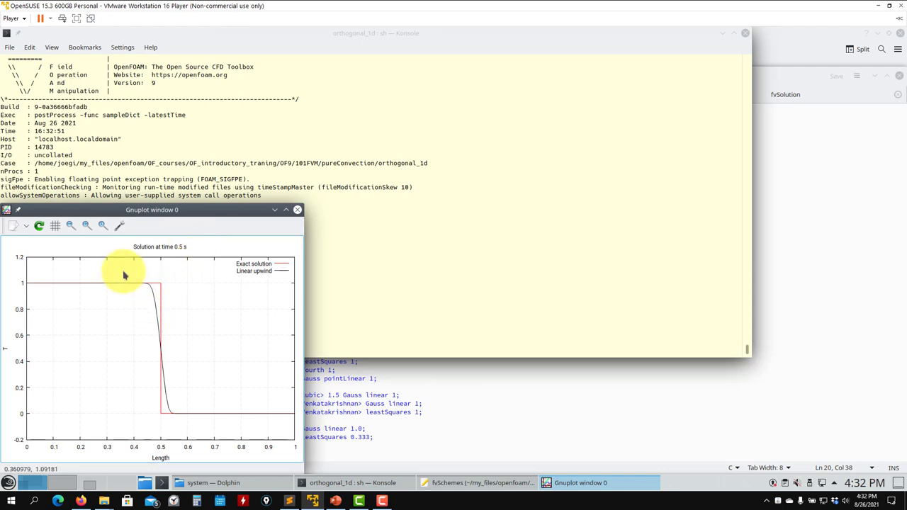
Zoom the Gnuplot plot in on the discontinuity at length 0.5, and close the plot window
{"action": "right_click", "coordinate": [124, 276]}
{"action": "right_click", "coordinate": [192, 431]}
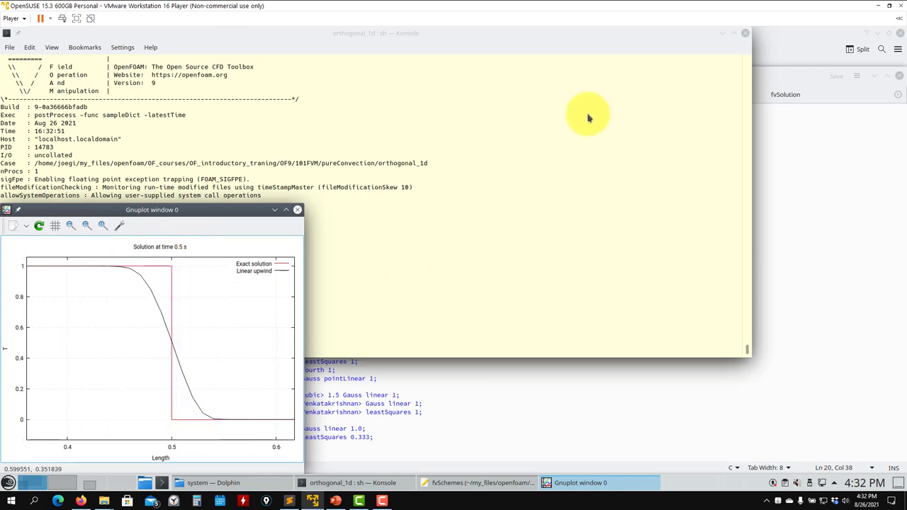
{"action": "left_click", "coordinate": [297, 210]}
Return to fvSchemes, set the CrankNicolson coefficient to 0 in ddtSchemes, and save the file
{"action": "left_click", "coordinate": [449, 396]}
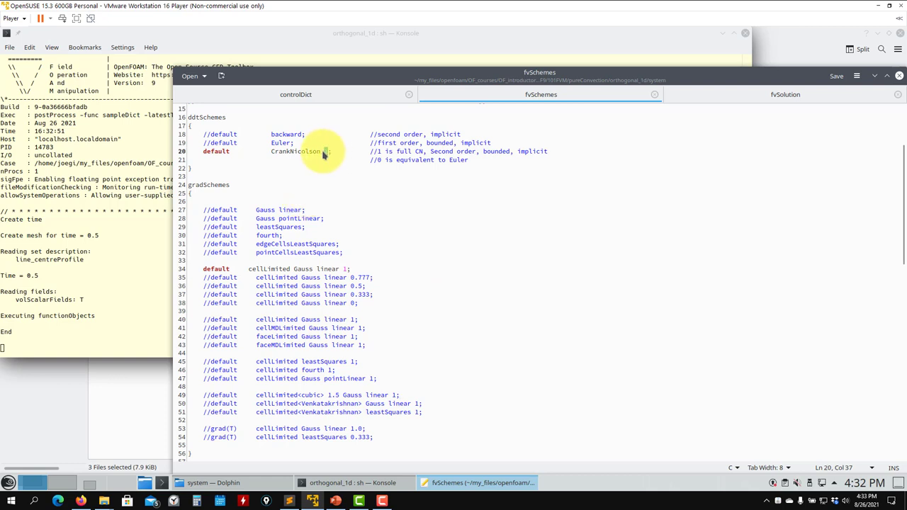
{"action": "type", "text": "0"}
{"action": "key", "text": "ctrl+s"}
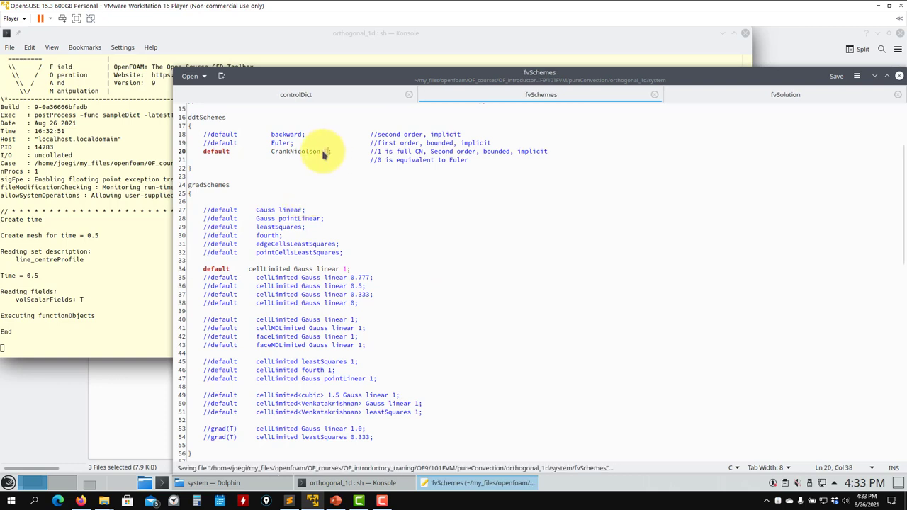
Review the scheme sections throughout fvSchemes, highlighting the snGradSchemes and laplacianSchemes blocks
{"action": "scroll", "coordinate": [334, 227], "scroll_direction": "down", "scroll_amount": 14}
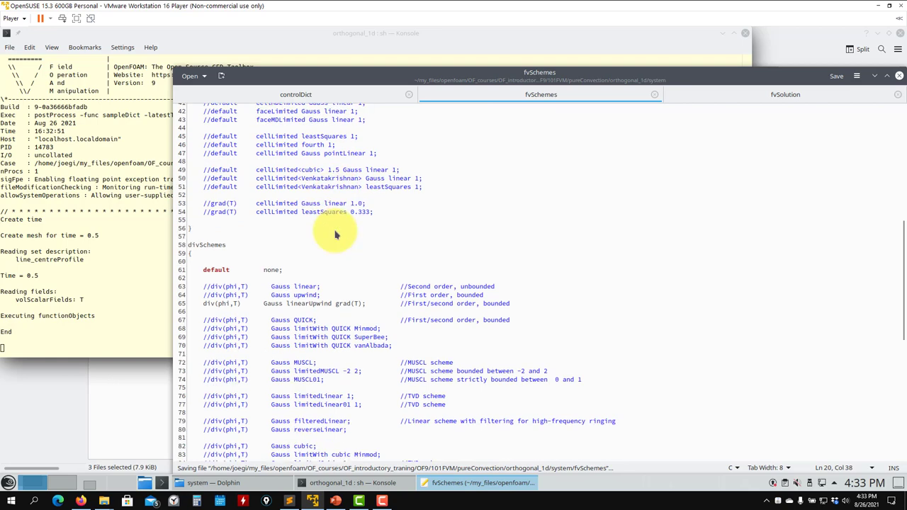
{"action": "scroll", "coordinate": [336, 234], "scroll_direction": "up", "scroll_amount": 17}
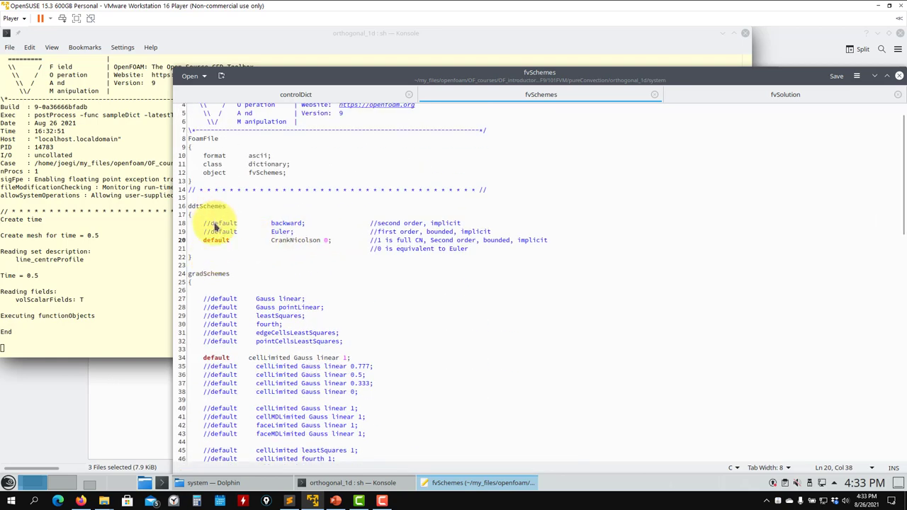
{"action": "scroll", "coordinate": [223, 277], "scroll_direction": "down", "scroll_amount": 11}
{"action": "scroll", "coordinate": [223, 269], "scroll_direction": "down", "scroll_amount": 9}
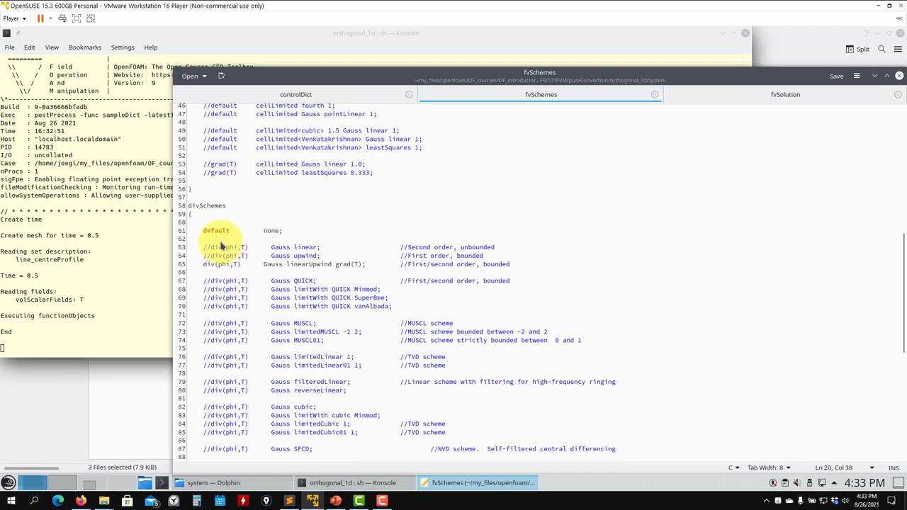
{"action": "scroll", "coordinate": [226, 235], "scroll_direction": "down", "scroll_amount": 6}
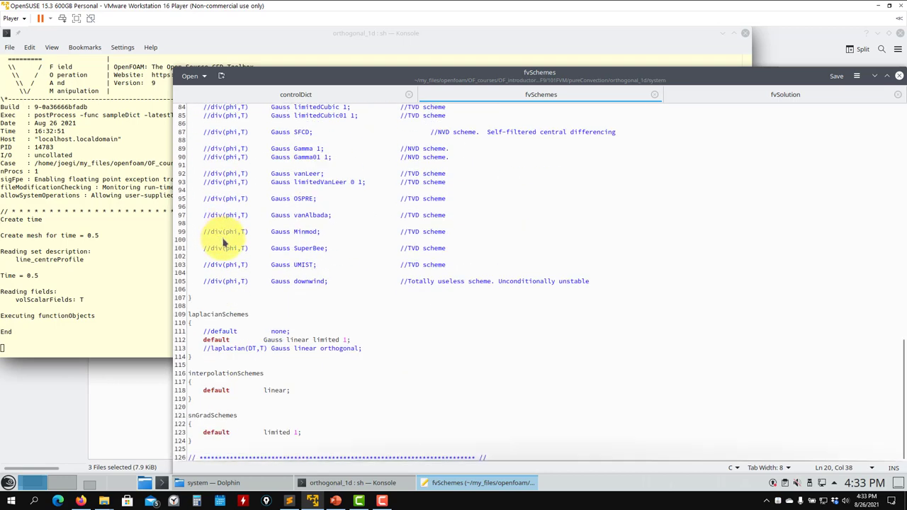
{"action": "left_click", "coordinate": [193, 440]}
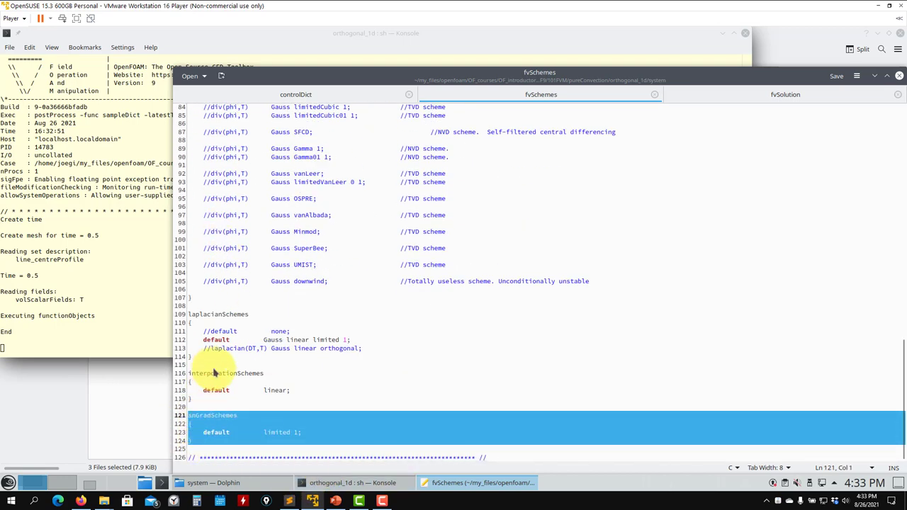
{"action": "left_click_drag", "start_coordinate": [182, 357], "coordinate": [179, 322]}
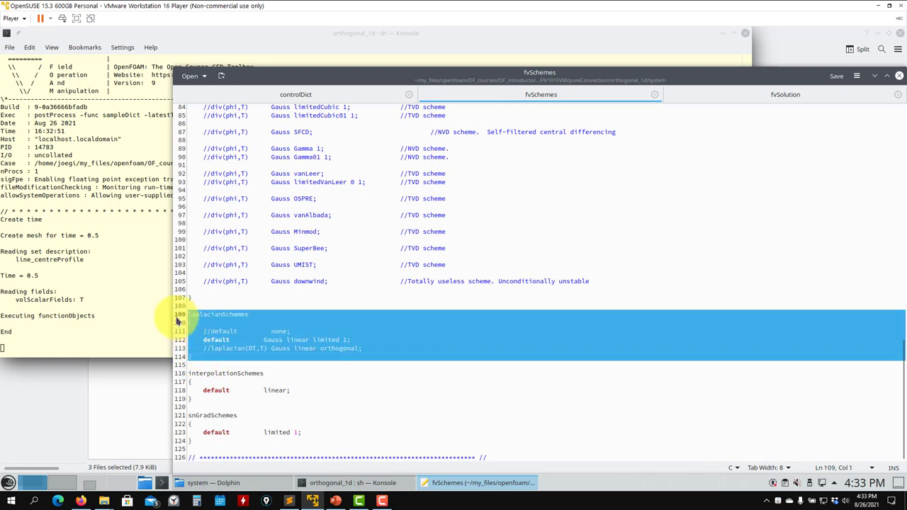
In divSchemes, comment out the div(phi,T) linearUpwind entry, uncomment the Gauss linear entry, and save fvSchemes
{"action": "scroll", "coordinate": [395, 314], "scroll_direction": "up", "scroll_amount": 13}
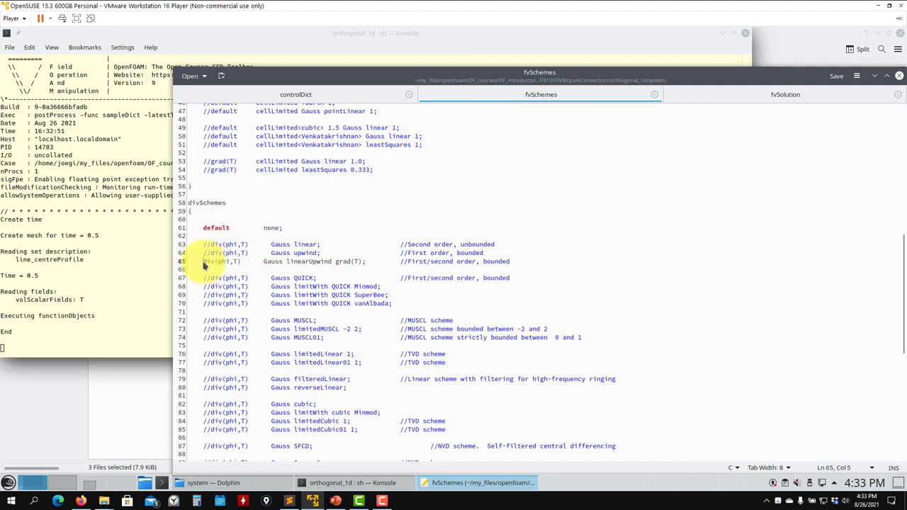
{"action": "type", "text": "//"}
{"action": "key", "text": "BackSpace"}
{"action": "key", "text": "BackSpace"}
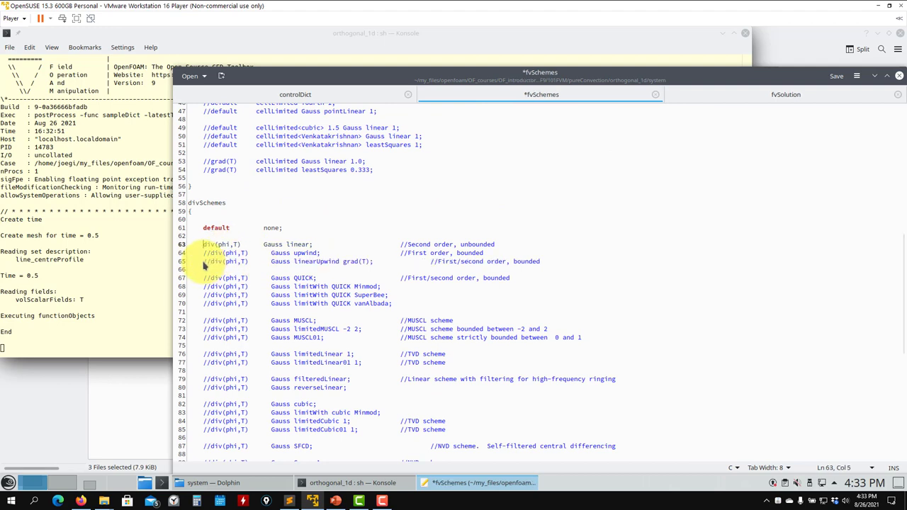
{"action": "key", "text": "ctrl+s"}
Rerun run_all.sh in the terminal, check the plotted Gauss linear solution, and close the plot window
{"action": "left_click", "coordinate": [112, 224]}
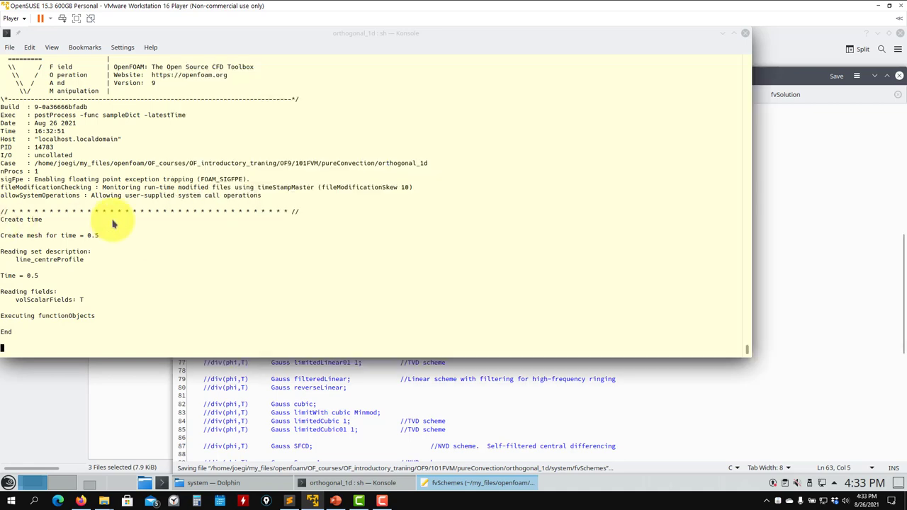
{"action": "key", "text": "Up"}
{"action": "key", "text": "Return"}
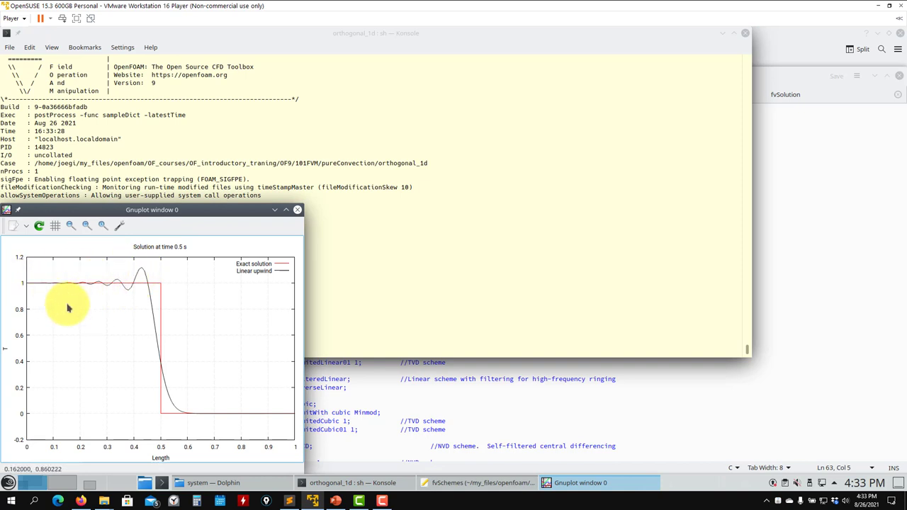
{"action": "left_click", "coordinate": [297, 211]}
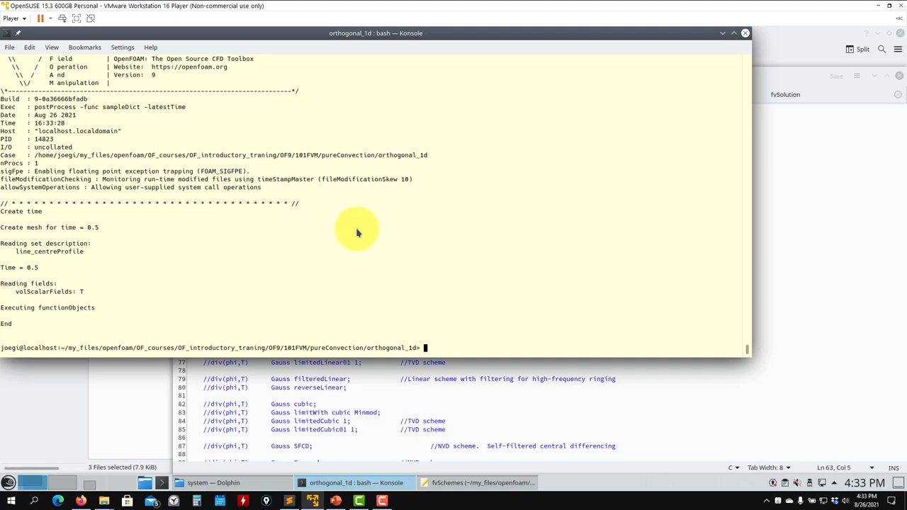
Launch paraFoam from the terminal and load the orthogonal_1d case into the render view
{"action": "type", "text": "paraF"}
{"action": "key", "text": "Return"}
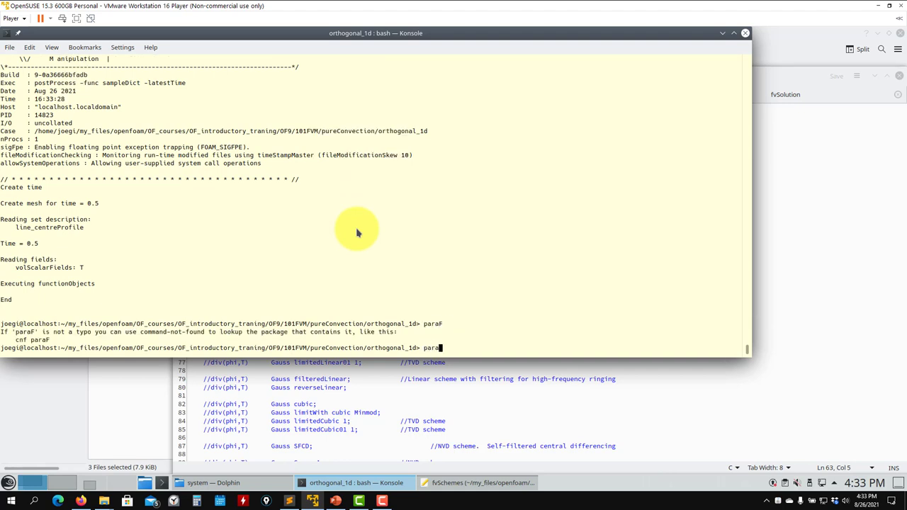
{"action": "key", "text": "Return"}
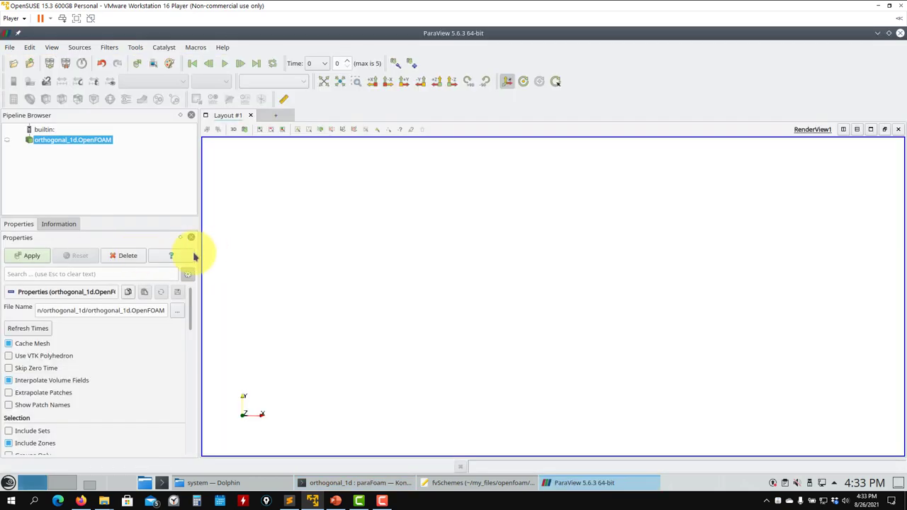
{"action": "left_click", "coordinate": [22, 257]}
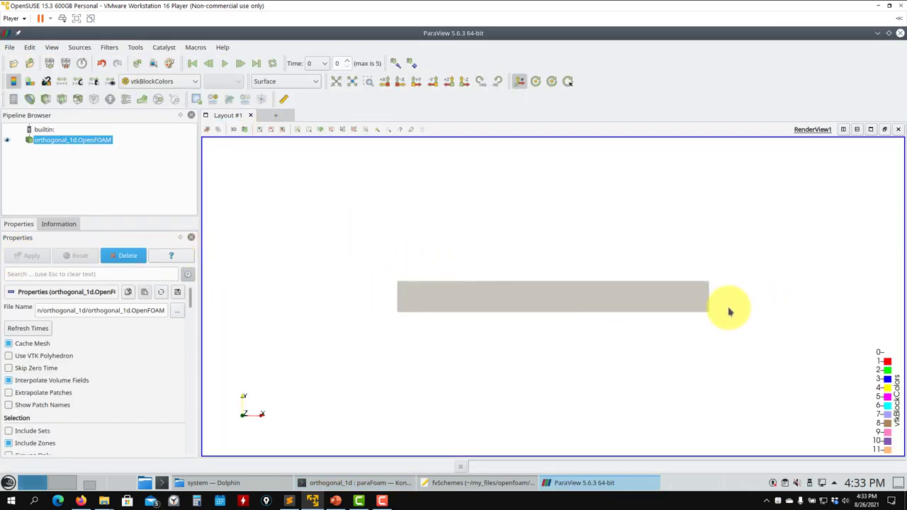
Color the domain by T, play the solution to time 0.5, rescale the colors to the data range, and close ParaView
{"action": "left_click", "coordinate": [162, 82]}
{"action": "left_click", "coordinate": [159, 105]}
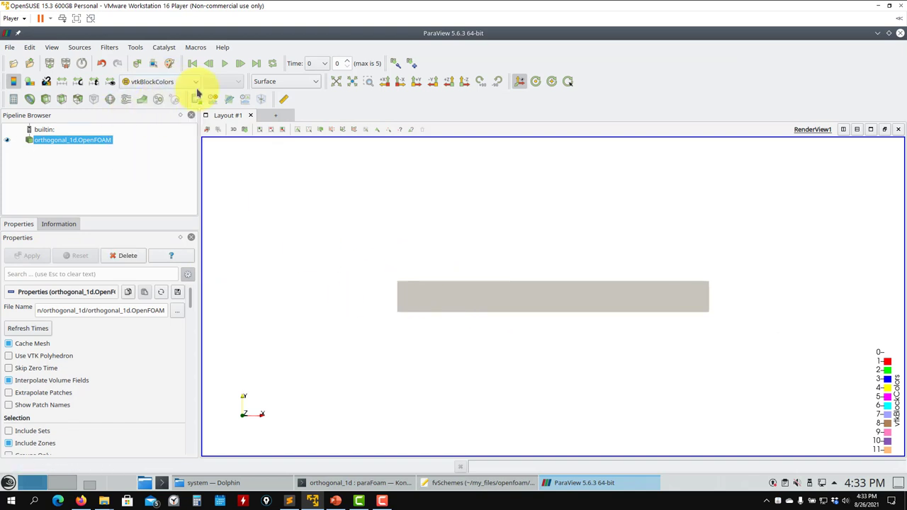
{"action": "left_click", "coordinate": [224, 63]}
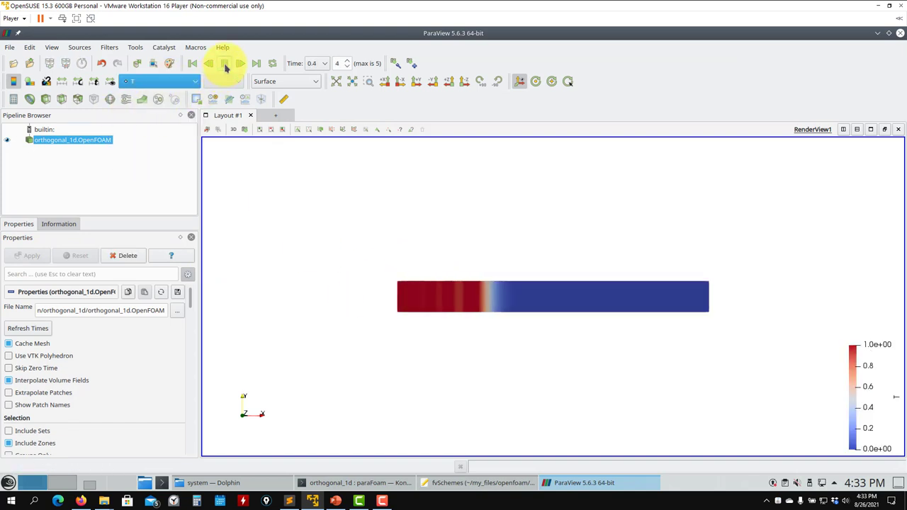
{"action": "left_click", "coordinate": [62, 82]}
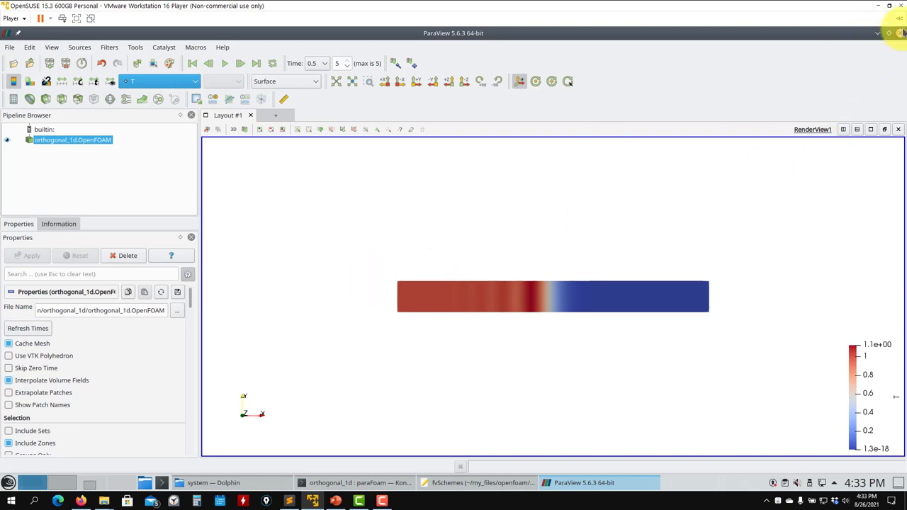
{"action": "left_click", "coordinate": [901, 32]}
In gradSchemes, comment out the default cellLimited Gauss linear 1 entry, uncomment default Gauss linear, and save fvSchemes
{"action": "left_click", "coordinate": [361, 404]}
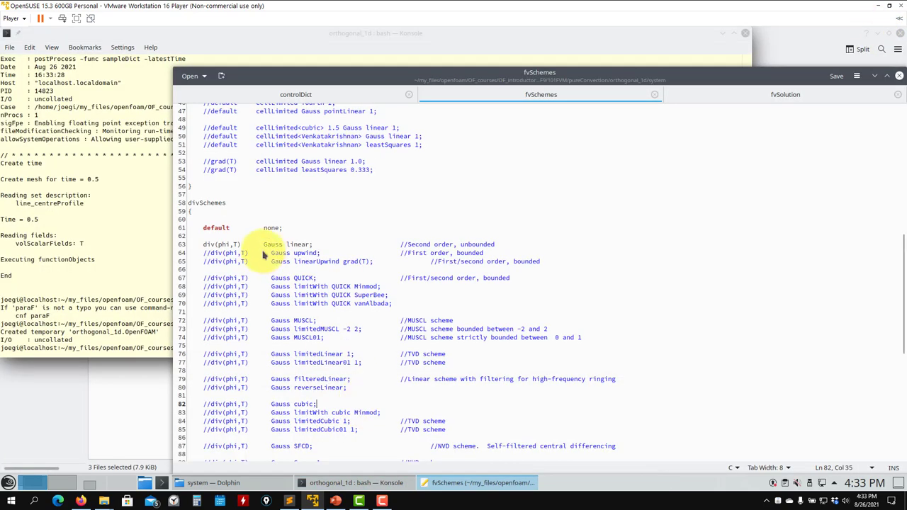
{"action": "left_click", "coordinate": [203, 244]}
{"action": "scroll", "coordinate": [212, 209], "scroll_direction": "up", "scroll_amount": 5}
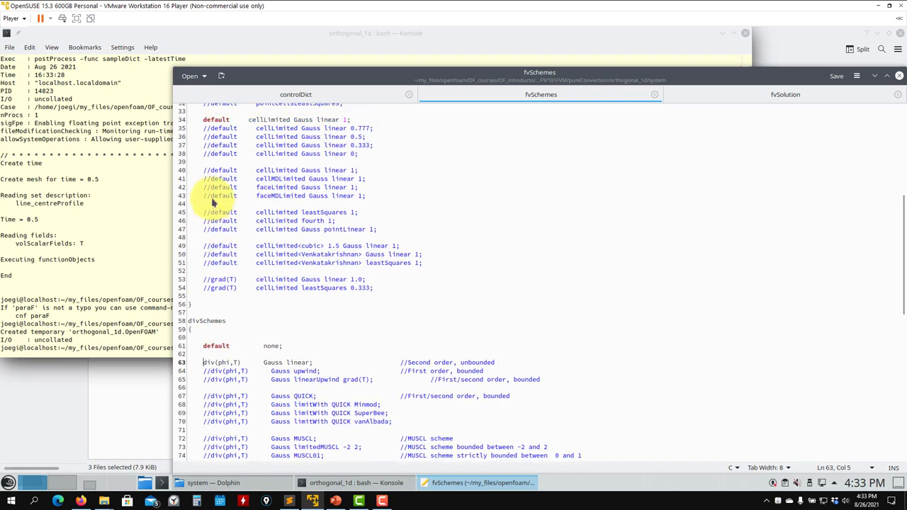
{"action": "scroll", "coordinate": [208, 180], "scroll_direction": "up", "scroll_amount": 2}
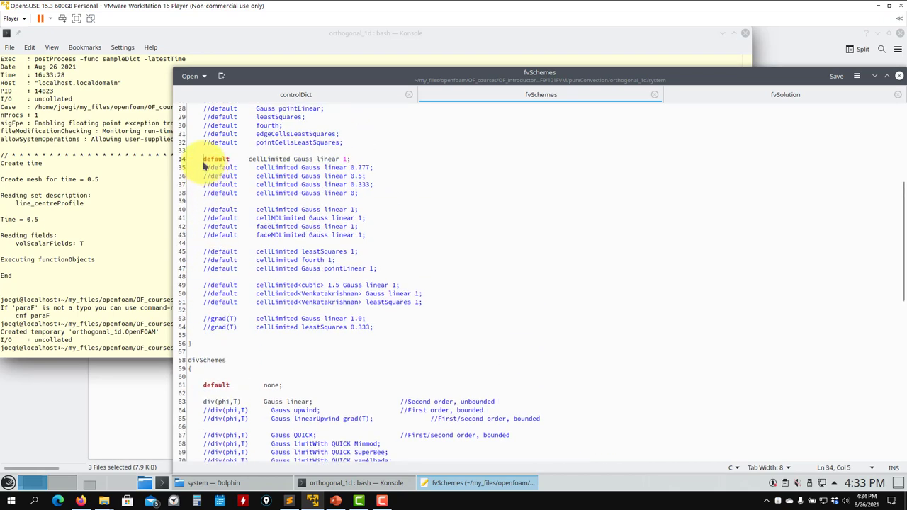
{"action": "type", "text": "//"}
{"action": "scroll", "coordinate": [204, 165], "scroll_direction": "up", "scroll_amount": 3}
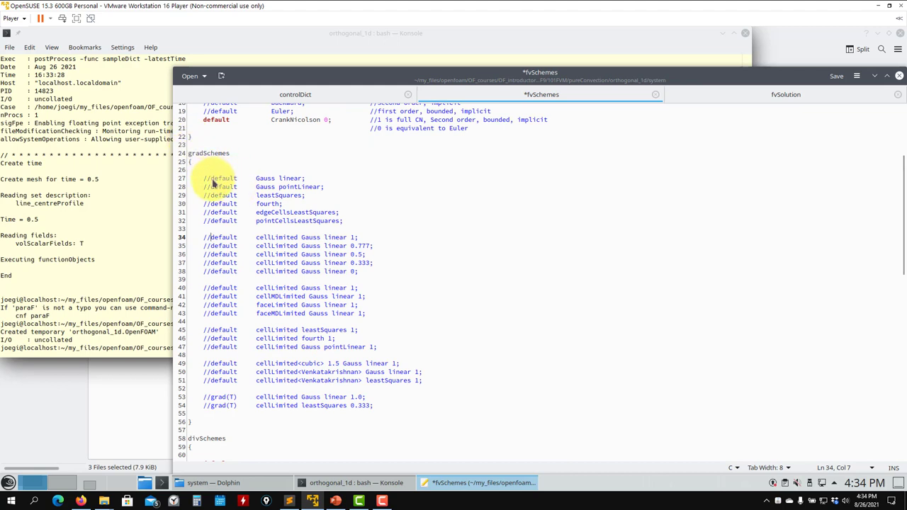
{"action": "left_click", "coordinate": [212, 180]}
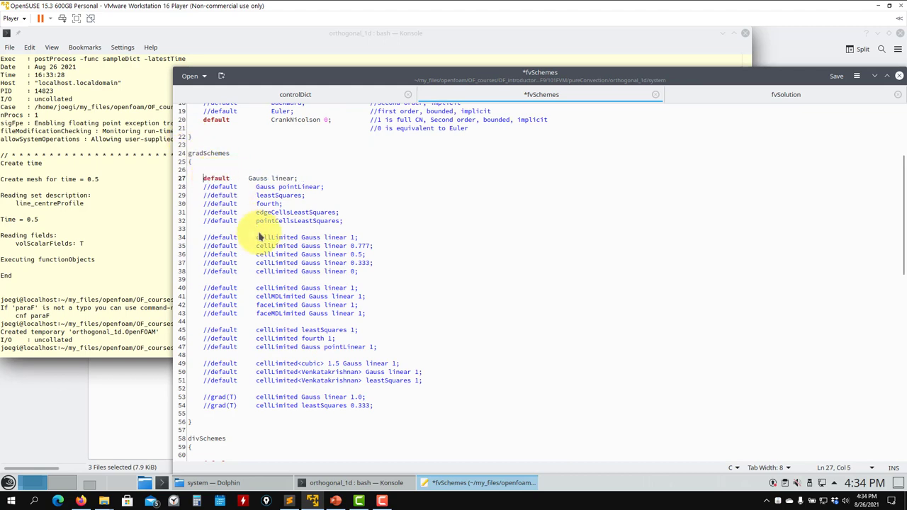
{"action": "key", "text": "ctrl+s"}
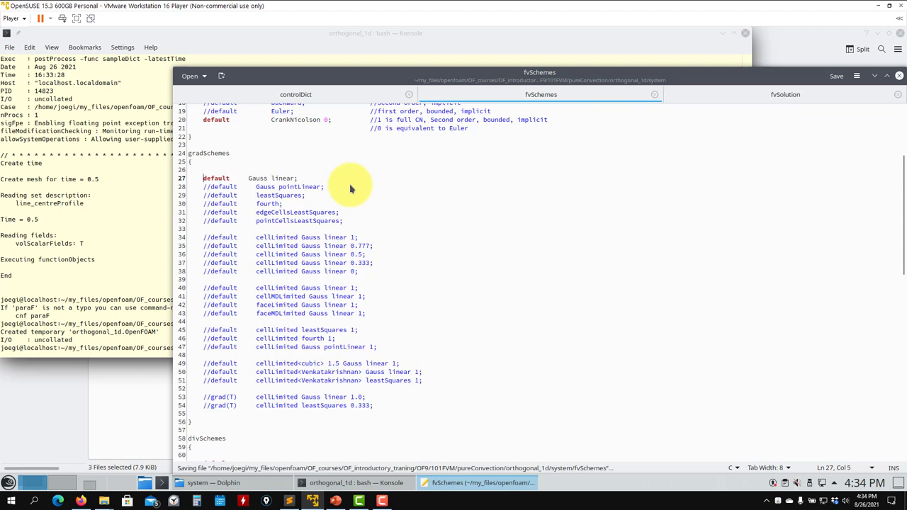
Highlight the cellLimited<cubic> and cellLimited<Venkatakrishnan> entries in gradSchemes
{"action": "left_click_drag", "start_coordinate": [423, 383], "coordinate": [190, 367]}
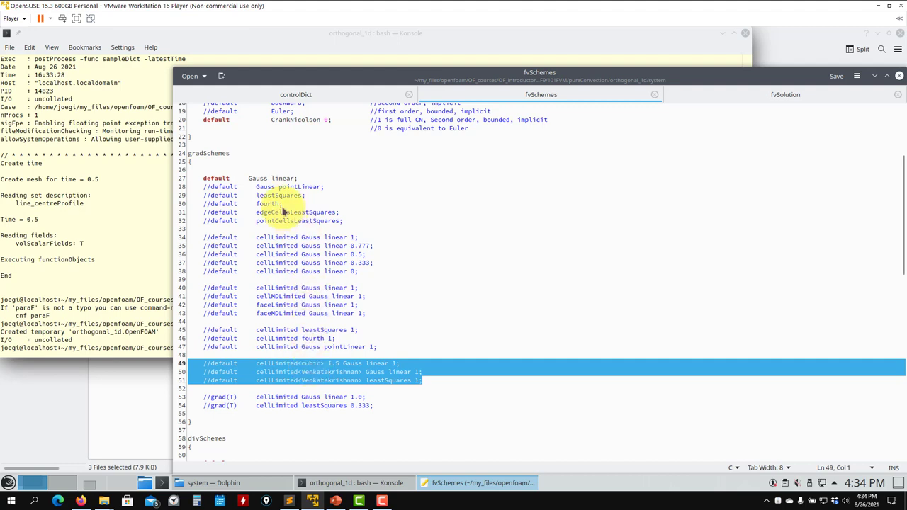
Highlight the limiter names of the cellLimited<cubic>, cellLimited<Venkatakrishnan> and plain cellLimited entries, and look through the divSchemes list
{"action": "triple_click", "coordinate": [287, 366]}
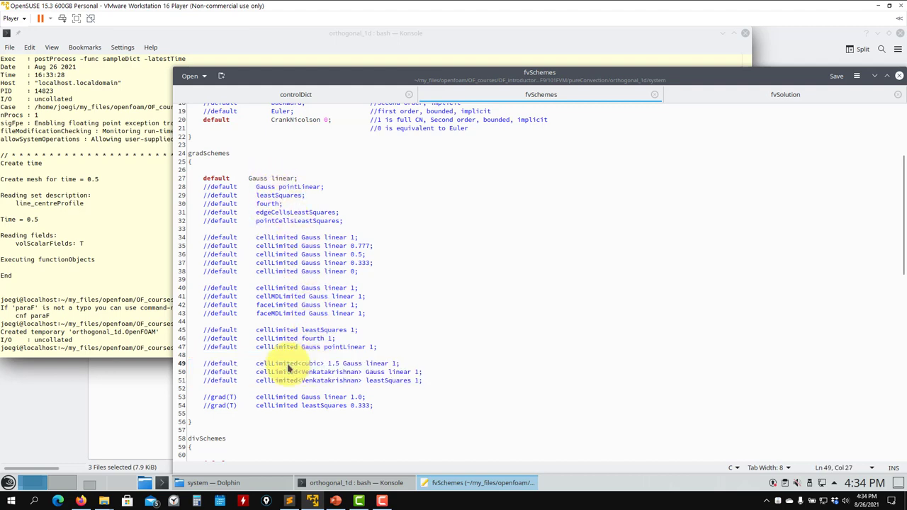
{"action": "left_click_drag", "start_coordinate": [324, 363], "coordinate": [279, 364]}
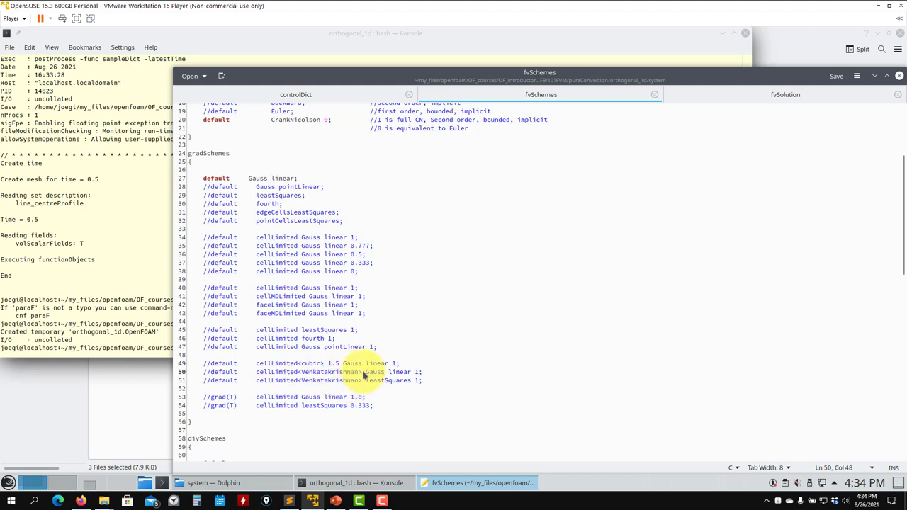
{"action": "left_click_drag", "start_coordinate": [364, 376], "coordinate": [267, 373]}
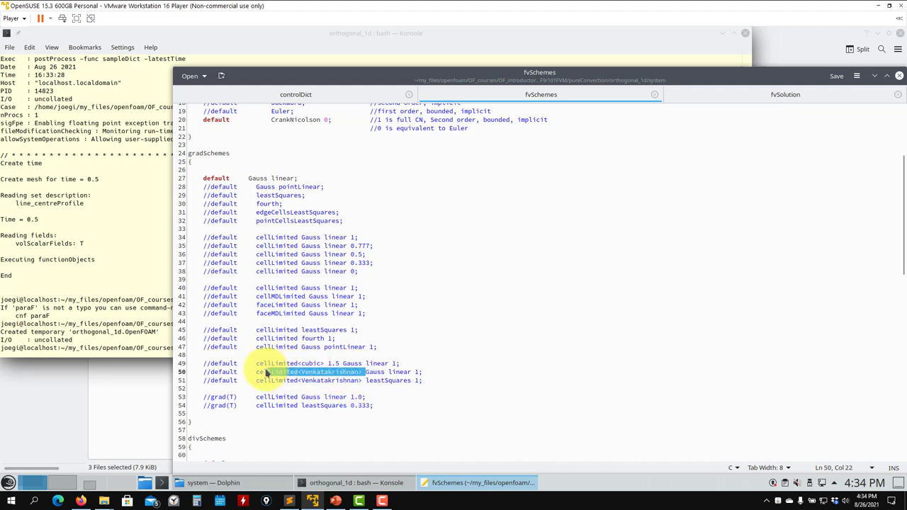
{"action": "double_click", "coordinate": [282, 239]}
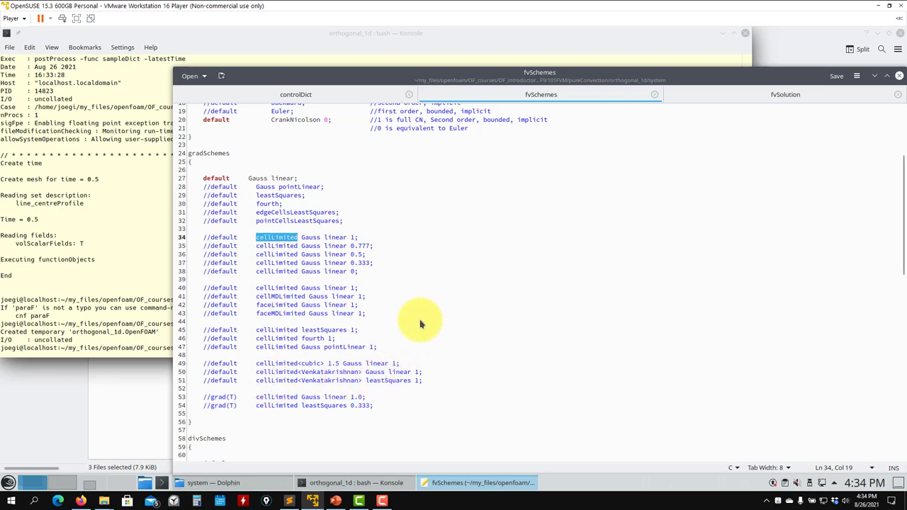
{"action": "scroll", "coordinate": [419, 322], "scroll_direction": "up", "scroll_amount": 2}
{"action": "scroll", "coordinate": [418, 326], "scroll_direction": "down", "scroll_amount": 8}
{"action": "scroll", "coordinate": [418, 329], "scroll_direction": "down", "scroll_amount": 6}
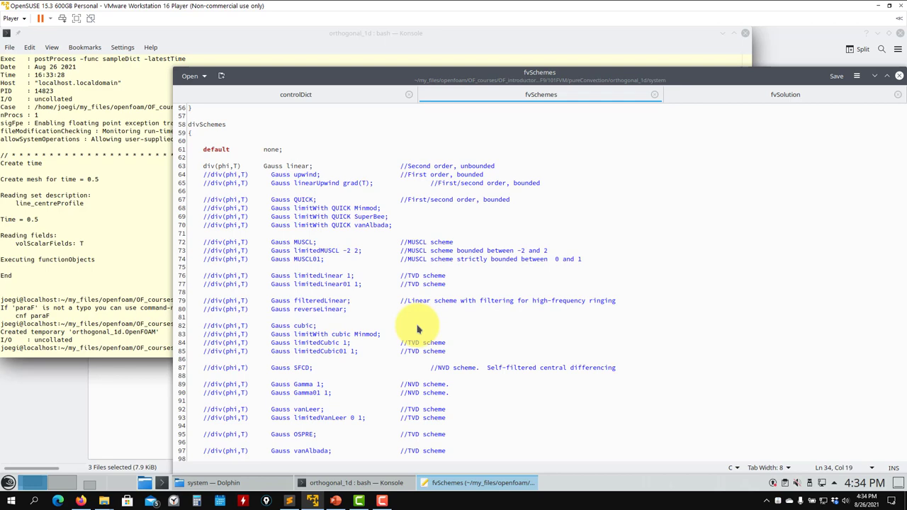
{"action": "scroll", "coordinate": [391, 188], "scroll_direction": "up", "scroll_amount": 10}
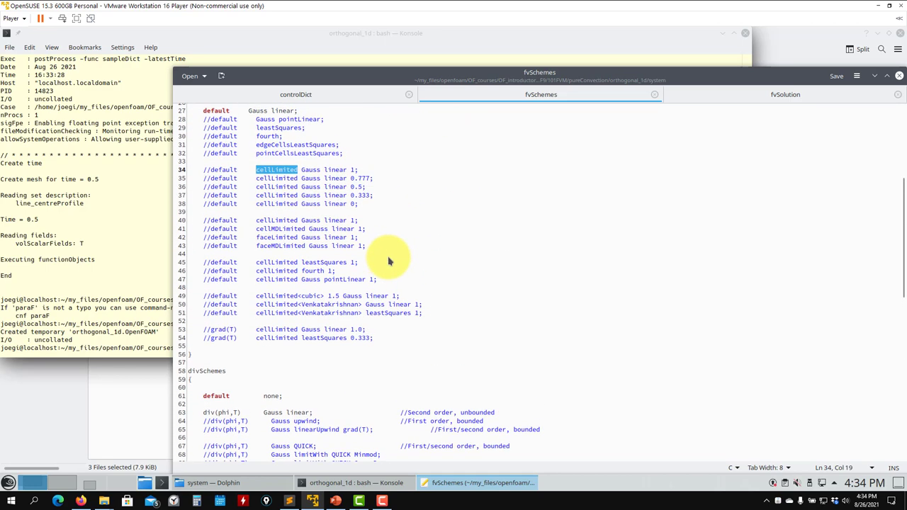
In gradSchemes, uncomment the default cellLimited Gauss linear 1 and default cellLimited leastSquares 1 entries, and save fvSchemes
{"action": "scroll", "coordinate": [389, 262], "scroll_direction": "up", "scroll_amount": 3}
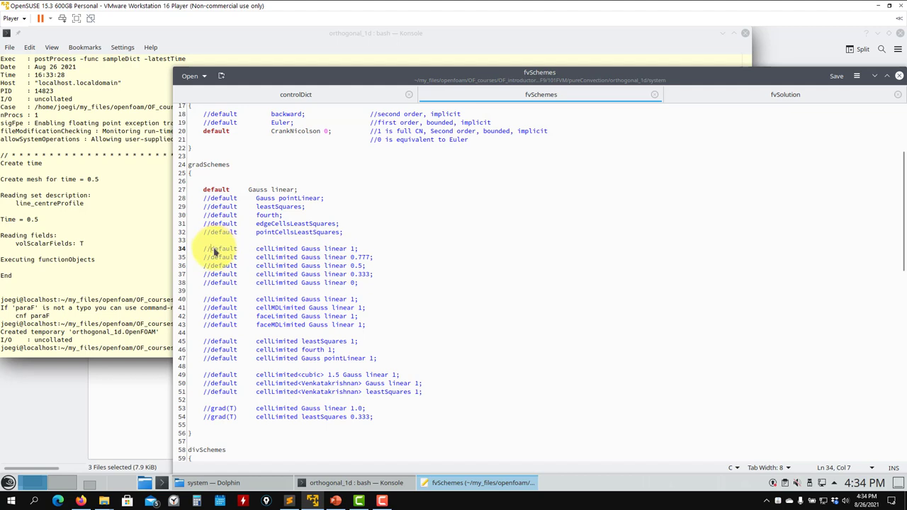
{"action": "key", "text": "BackSpace"}
{"action": "key", "text": "BackSpace"}
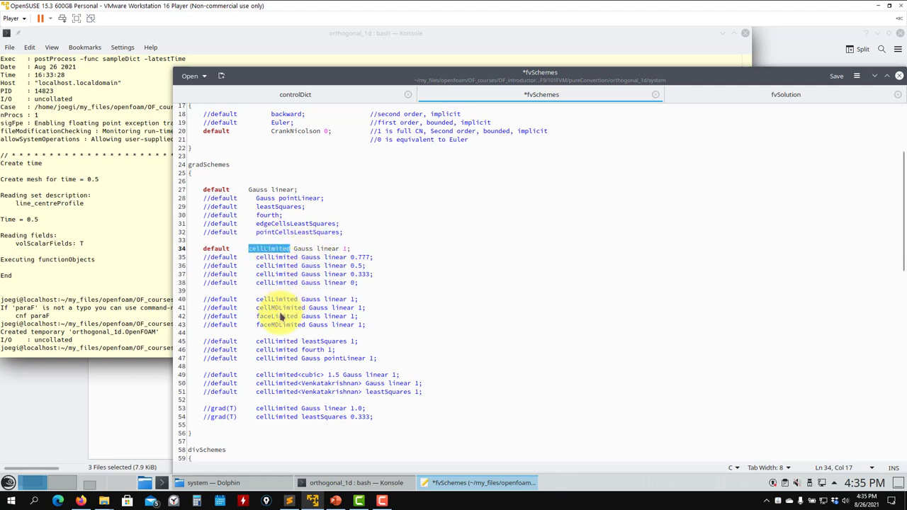
{"action": "left_click", "coordinate": [211, 345]}
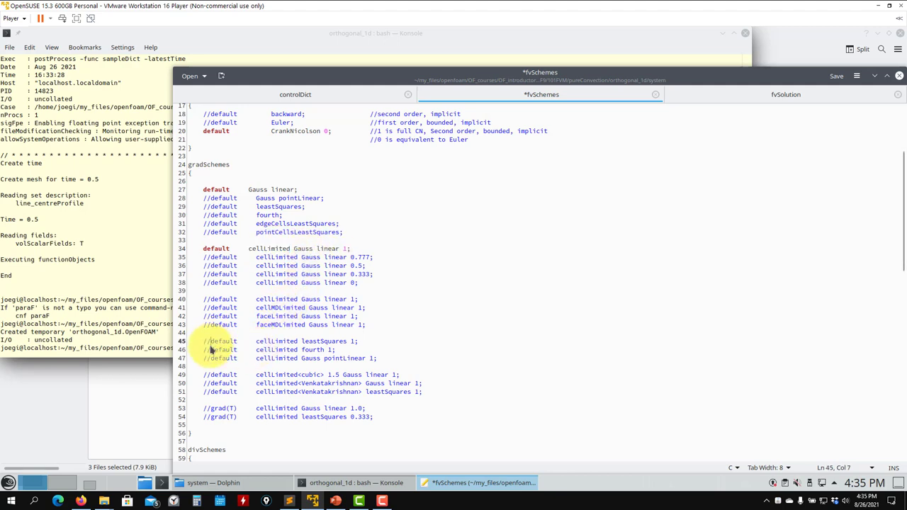
{"action": "key", "text": "ctrl+s"}
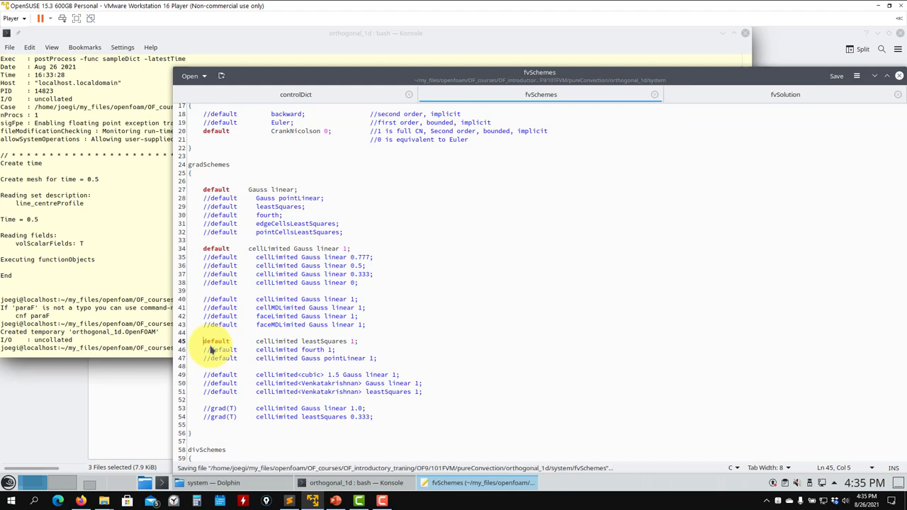
{"action": "left_click_drag", "start_coordinate": [369, 345], "coordinate": [202, 348]}
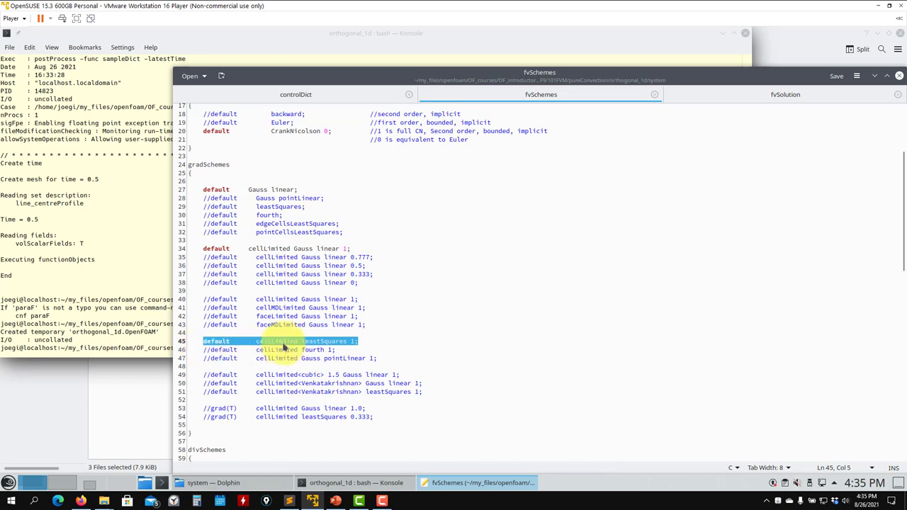
In divSchemes, comment out div(phi,T) Gauss linear, uncomment div(phi,T) Gauss linearUpwind grad(T), and save fvSchemes
{"action": "scroll", "coordinate": [287, 346], "scroll_direction": "down", "scroll_amount": 8}
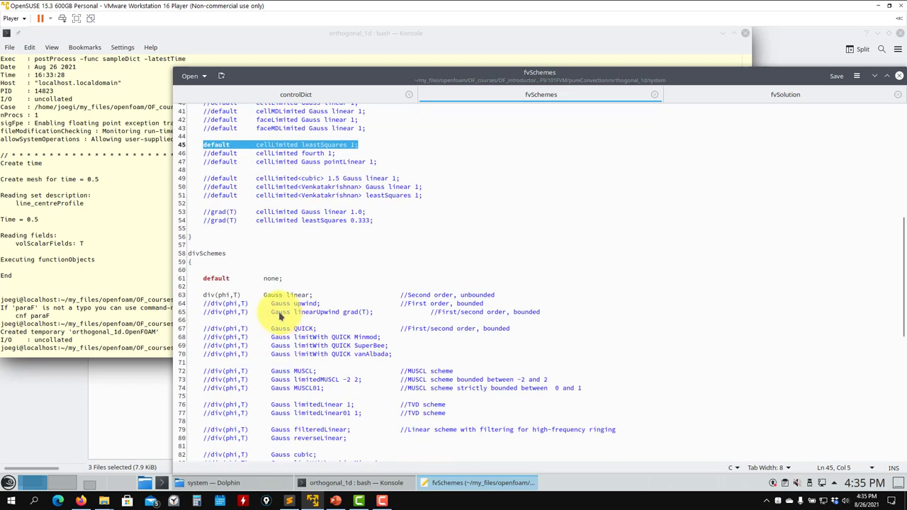
{"action": "left_click", "coordinate": [231, 295]}
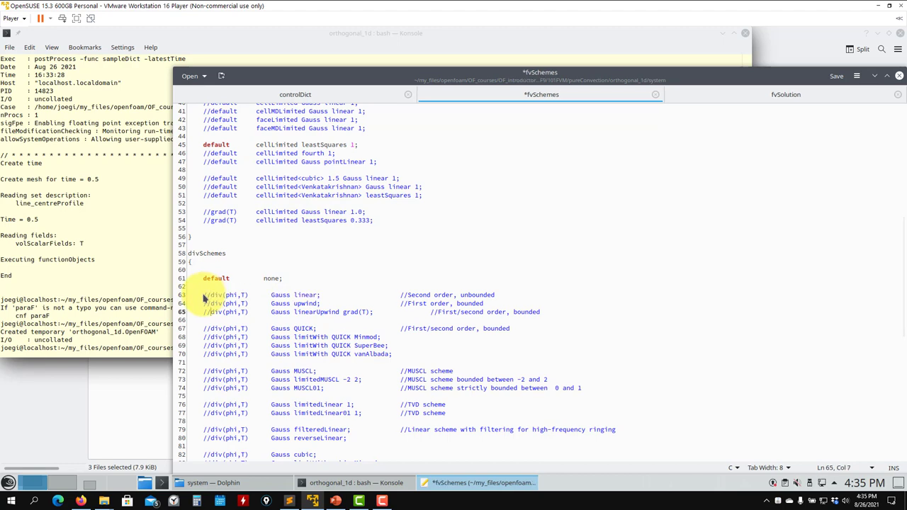
{"action": "key", "text": "ctrl+s"}
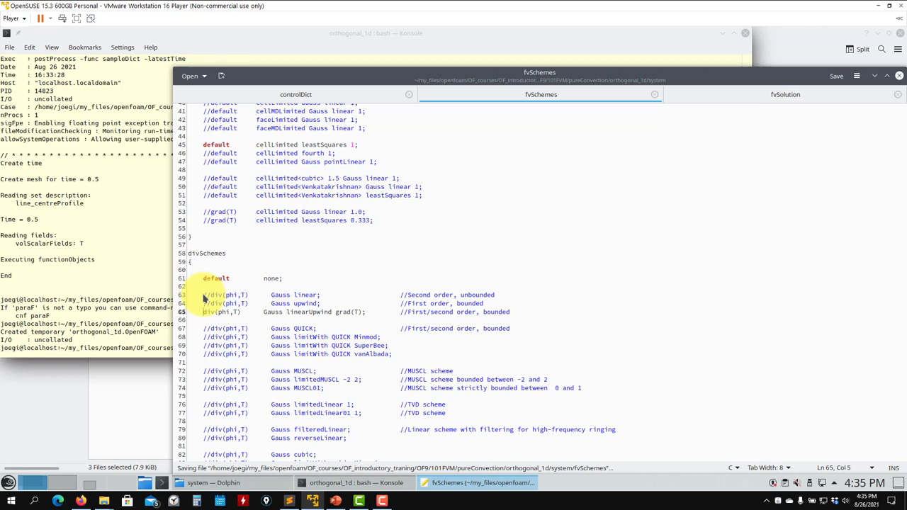
Uncomment the div(phi,T) Gauss Minmod entry in divSchemes as well, and save fvSchemes
{"action": "scroll", "coordinate": [393, 327], "scroll_direction": "down", "scroll_amount": 3}
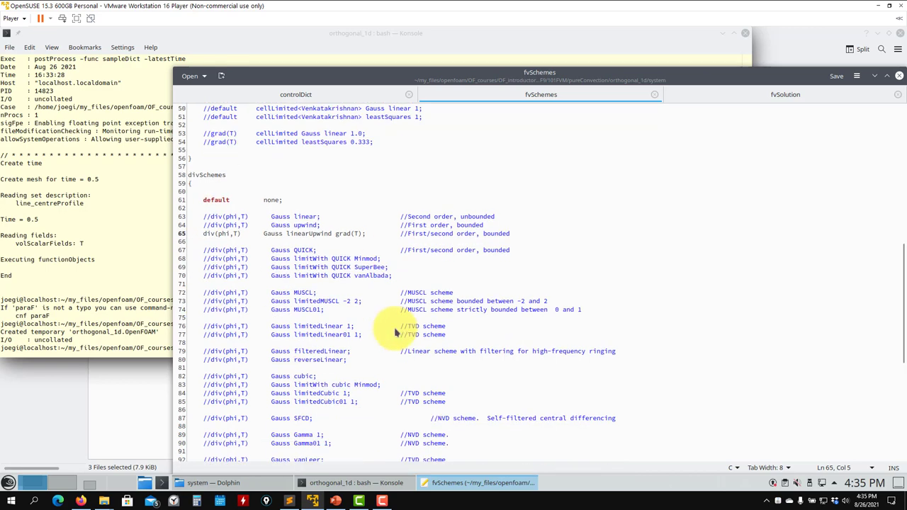
{"action": "scroll", "coordinate": [301, 293], "scroll_direction": "down", "scroll_amount": 9}
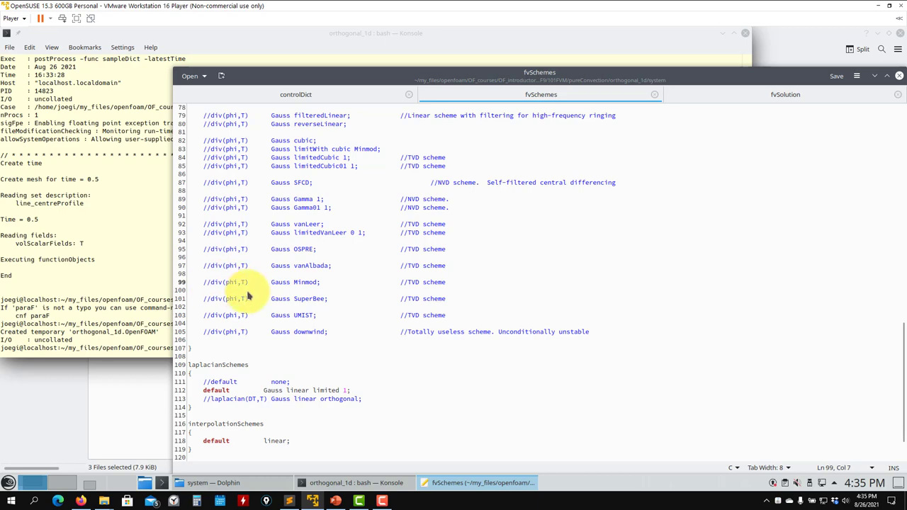
{"action": "key", "text": "BackSpace"}
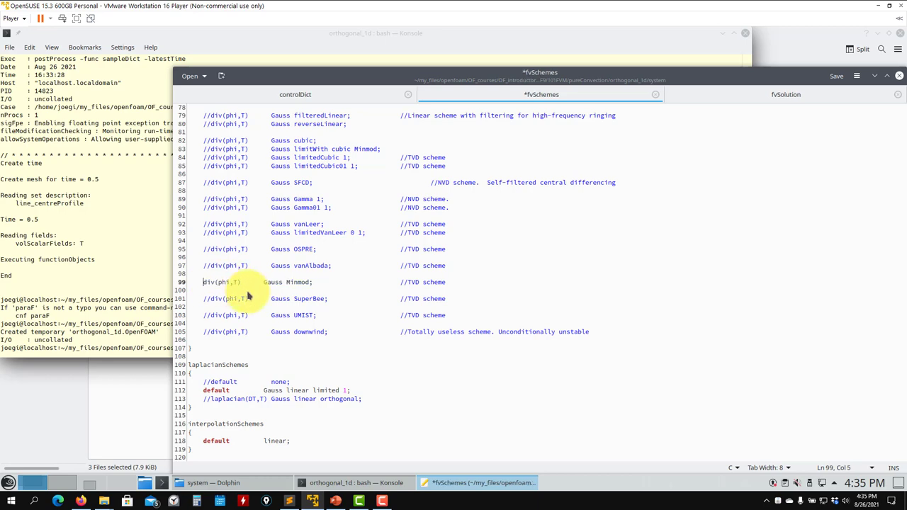
{"action": "key", "text": "ctrl+s"}
{"action": "scroll", "coordinate": [376, 325], "scroll_direction": "up", "scroll_amount": 20}
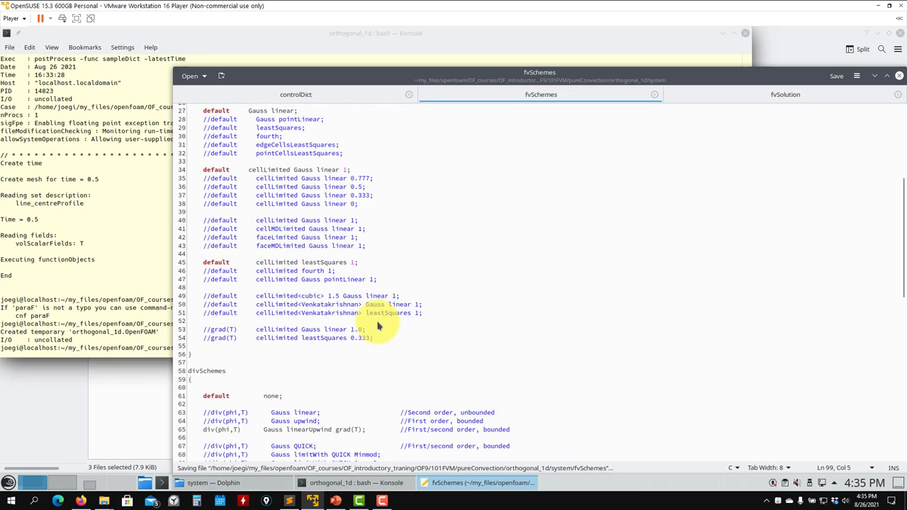
Run the case with sh run_all.sh in the terminal and close the resulting Gnuplot solution plot
{"action": "left_click", "coordinate": [97, 273]}
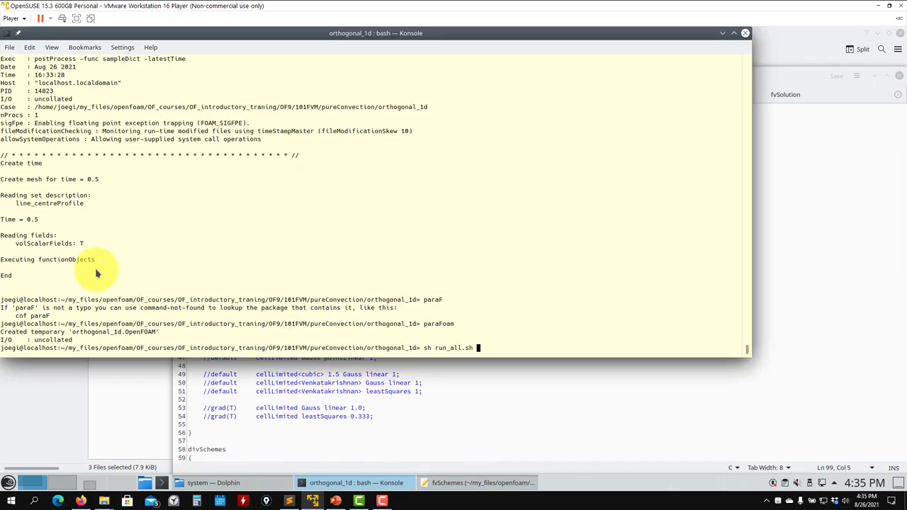
{"action": "key", "text": "Return"}
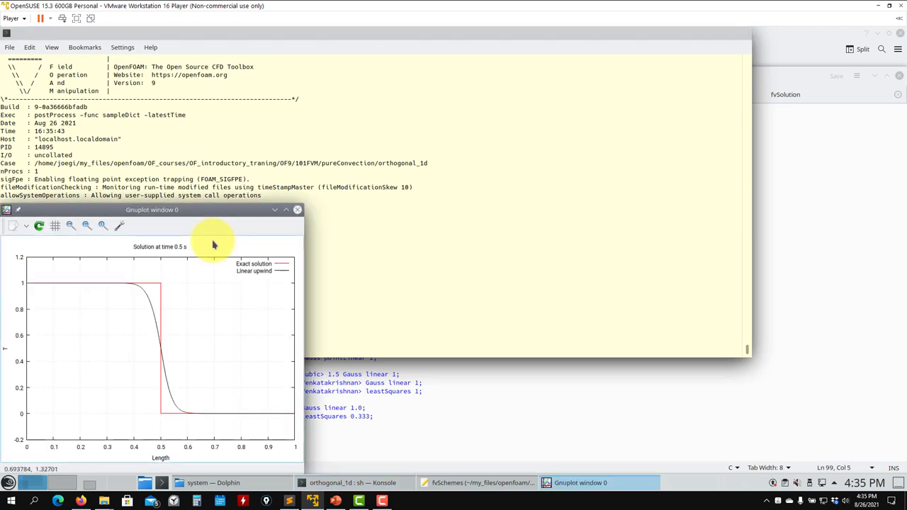
{"action": "left_click", "coordinate": [297, 212]}
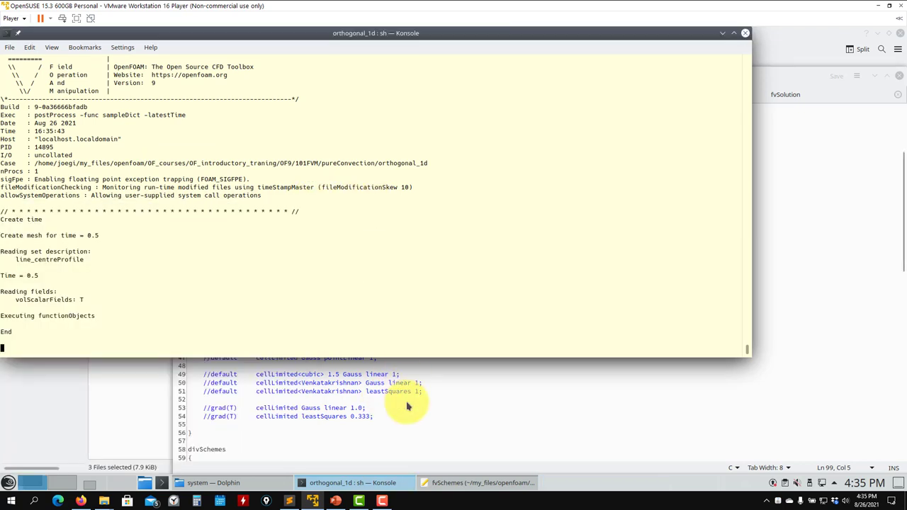
In gradSchemes, comment out the default cellLimited Gauss linear 1 and cellLimited leastSquares 1 entries, and save fvSchemes
{"action": "left_click", "coordinate": [405, 401]}
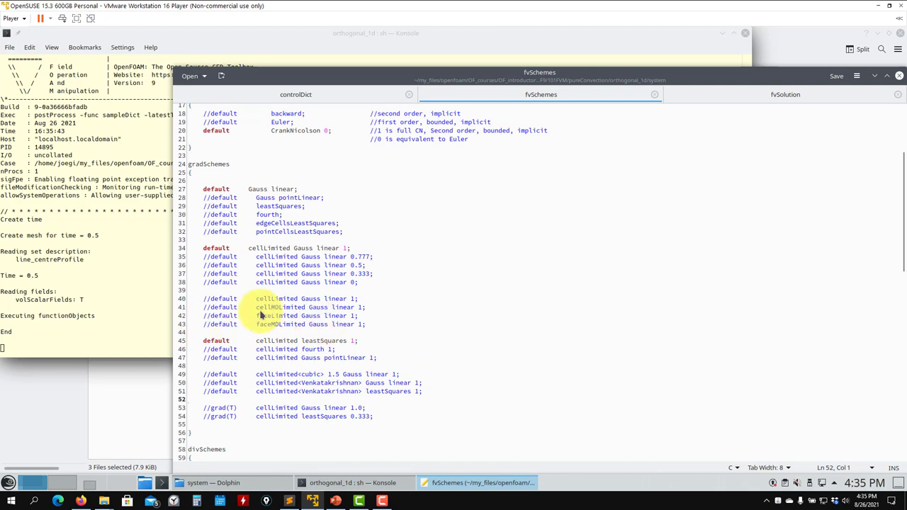
{"action": "scroll", "coordinate": [300, 316], "scroll_direction": "up", "scroll_amount": 3}
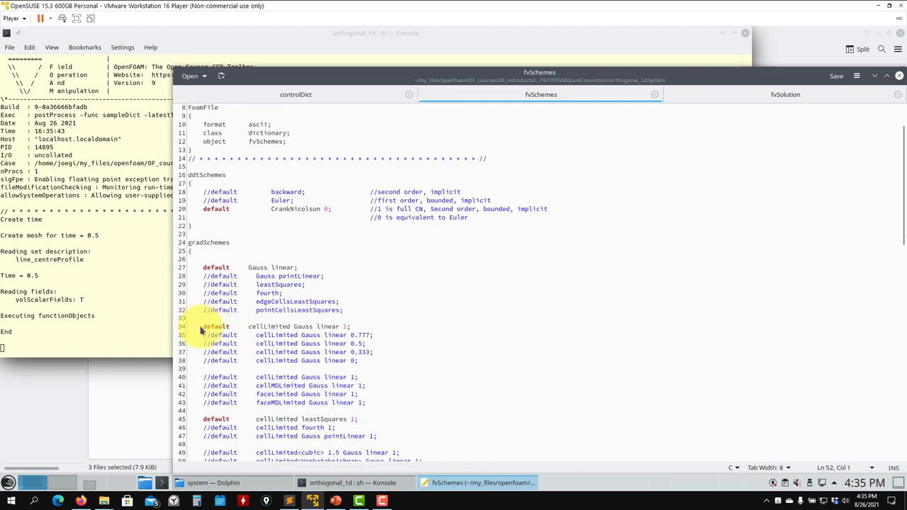
{"action": "type", "text": "//"}
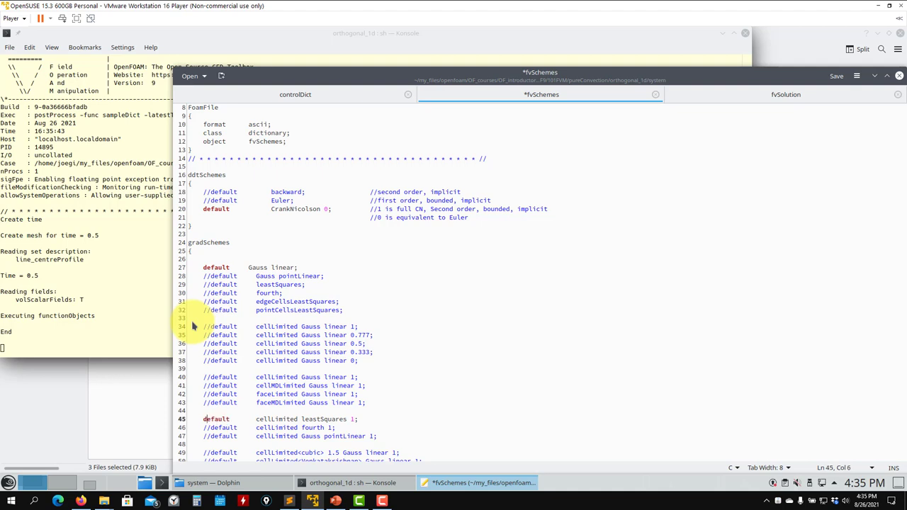
{"action": "key", "text": "ctrl+s"}
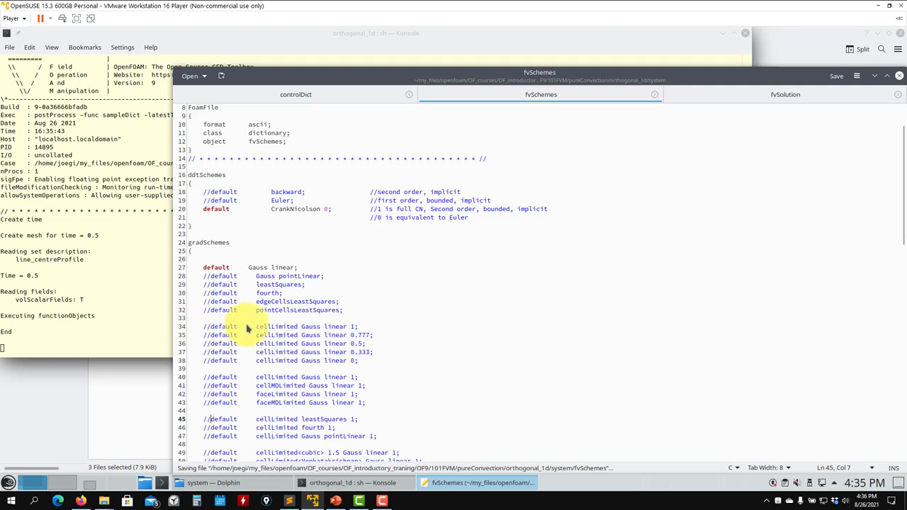
Comment out the div(phi,T) Gauss Minmod entry in divSchemes and save fvSchemes
{"action": "scroll", "coordinate": [300, 319], "scroll_direction": "down", "scroll_amount": 15}
{"action": "scroll", "coordinate": [227, 272], "scroll_direction": "down", "scroll_amount": 7}
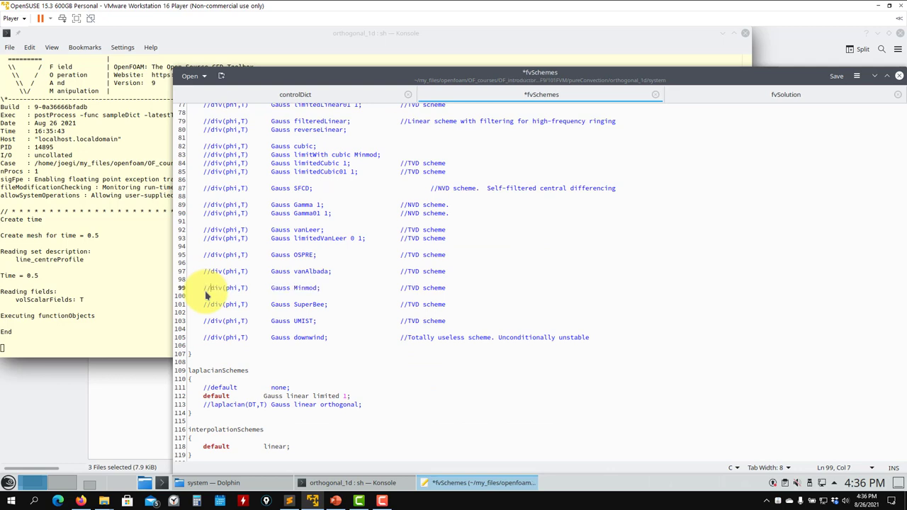
{"action": "key", "text": "ctrl+s"}
Look up the Minmod scheme in the terminal with foamInfo Minmod
{"action": "left_click", "coordinate": [119, 268]}
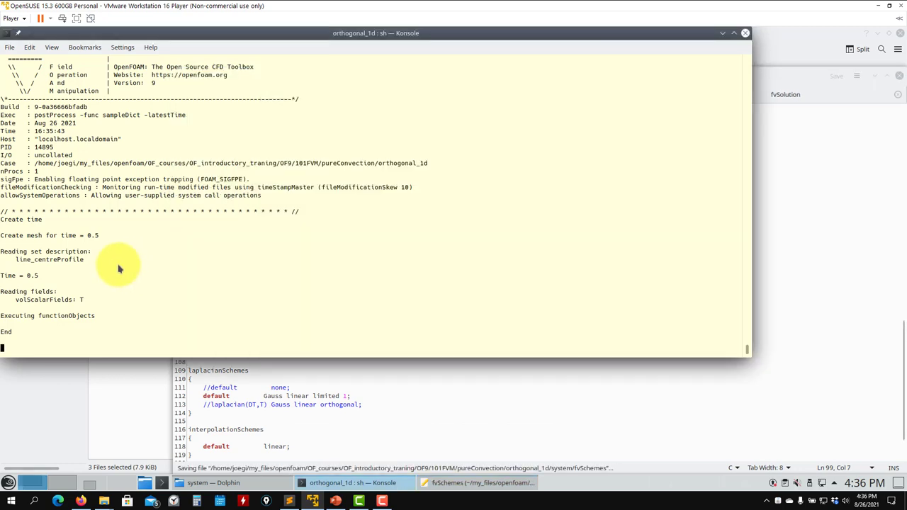
{"action": "type", "text": "f"}
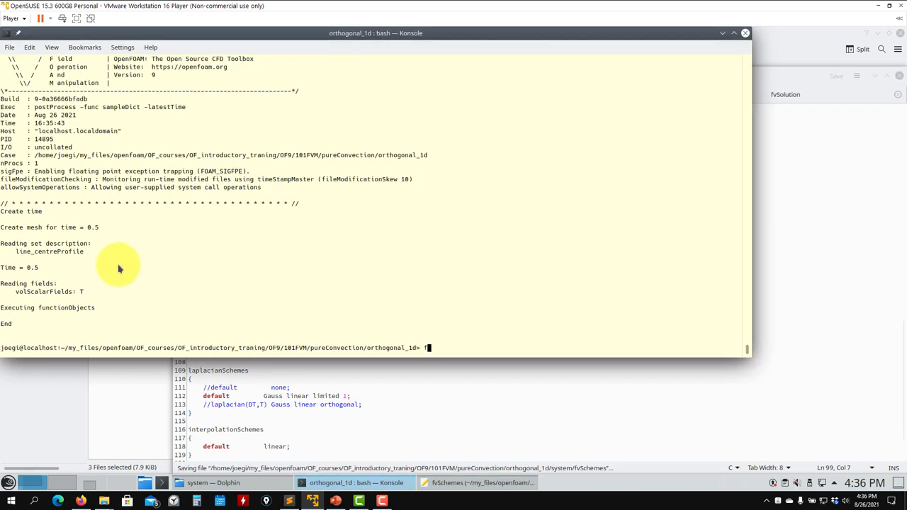
{"action": "type", "text": "oam"}
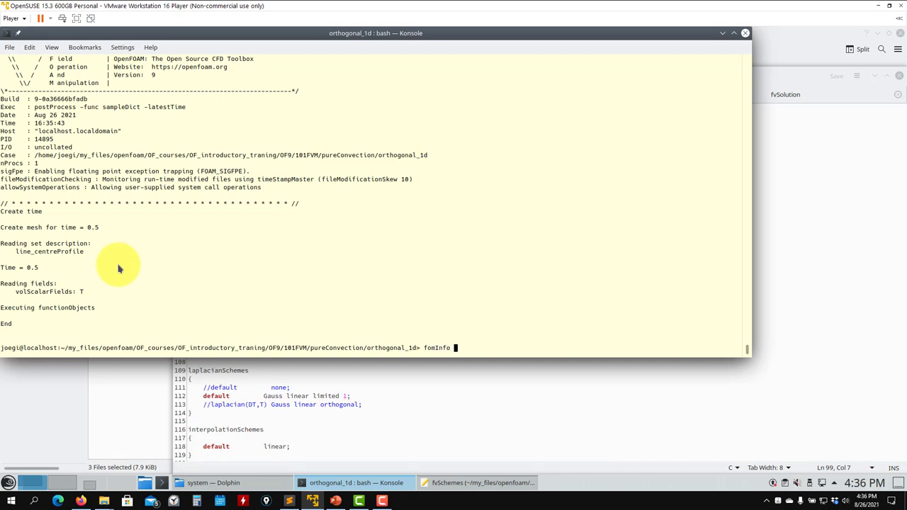
{"action": "type", "text": "Info Minmod"}
{"action": "key", "text": "Return"}
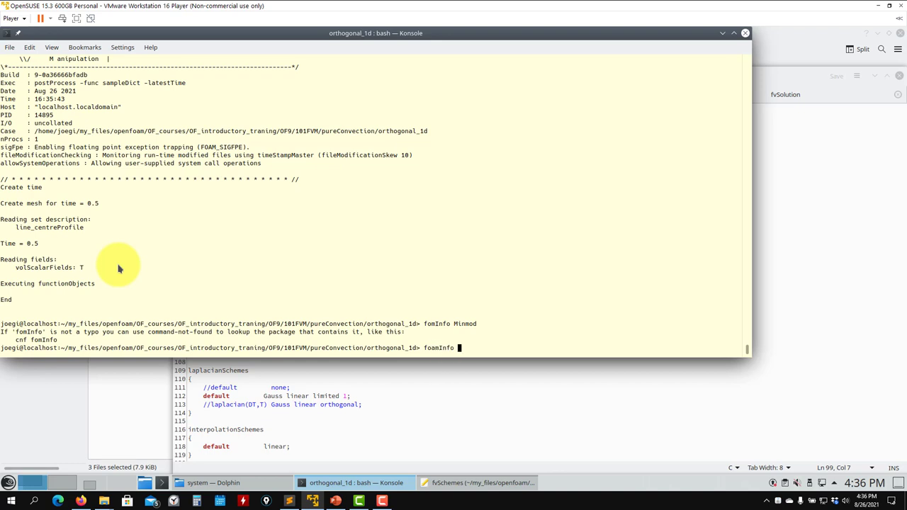
{"action": "key", "text": "Return"}
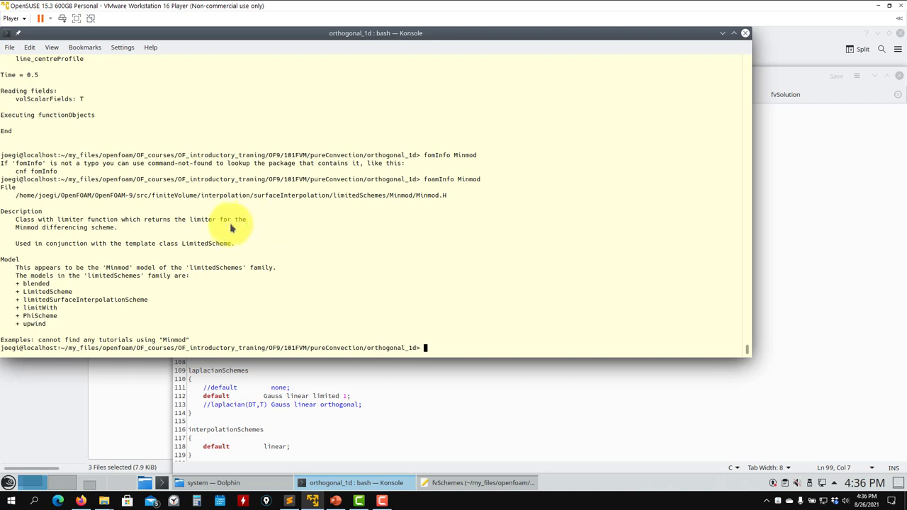
{"action": "type", "text": "cd"}
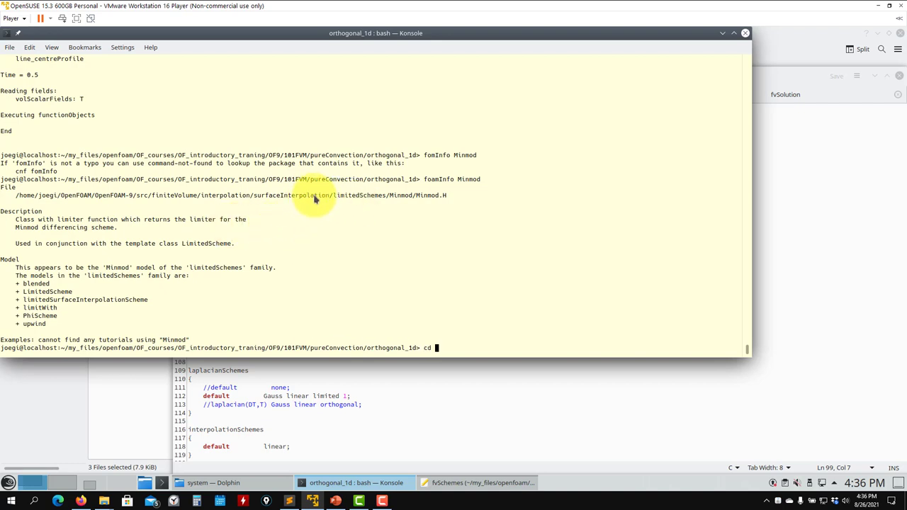
{"action": "triple_click", "coordinate": [368, 196]}
{"action": "left_click", "coordinate": [360, 196]}
{"action": "left_click_drag", "start_coordinate": [330, 196], "coordinate": [15, 196]}
{"action": "middle_click", "coordinate": [576, 287]}
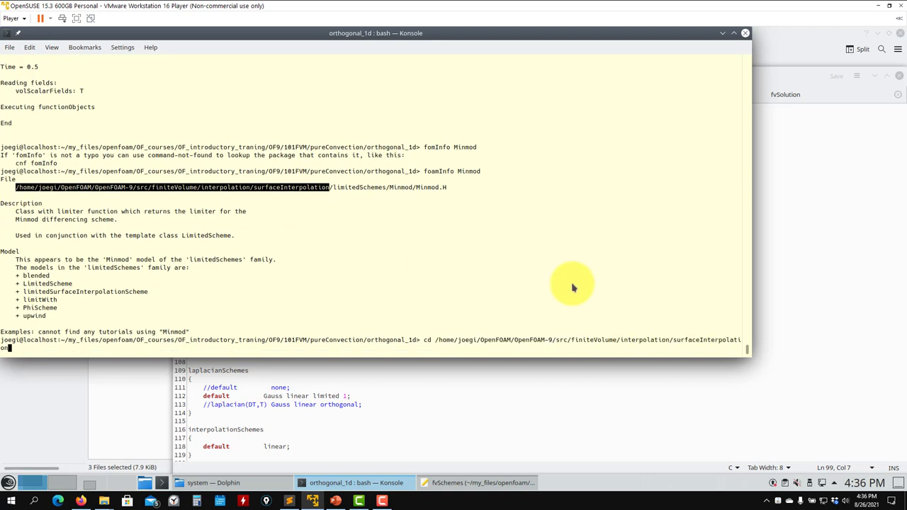
{"action": "key", "text": "ctrl+c"}
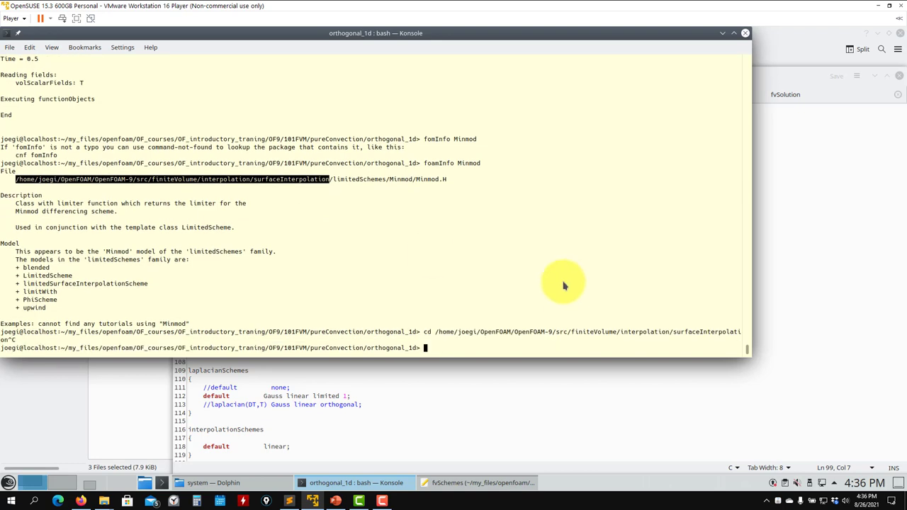
Switch to the Dolphin file manager on Desktop 2 and open OpenFOAM-9/src/finiteVolume/interpolation/surfaceInterpolation
{"action": "left_click", "coordinate": [61, 485]}
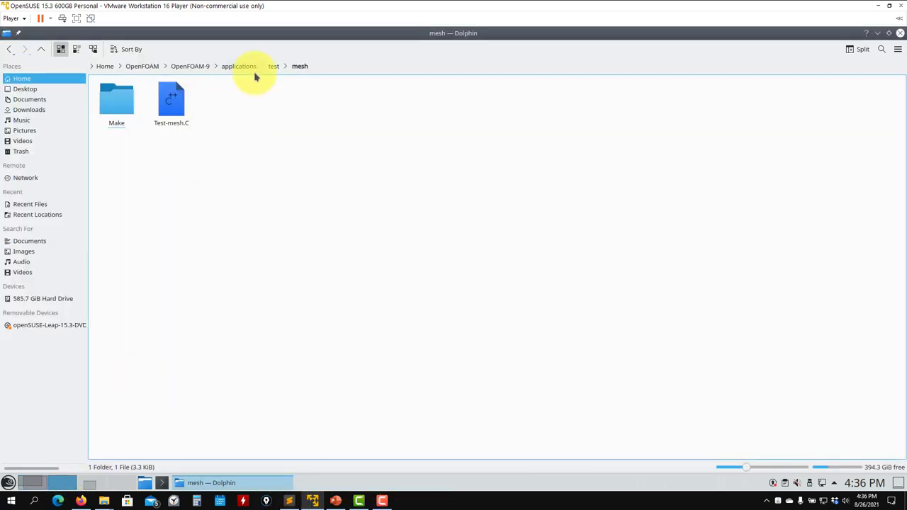
{"action": "left_click", "coordinate": [199, 66]}
{"action": "left_click", "coordinate": [397, 119]}
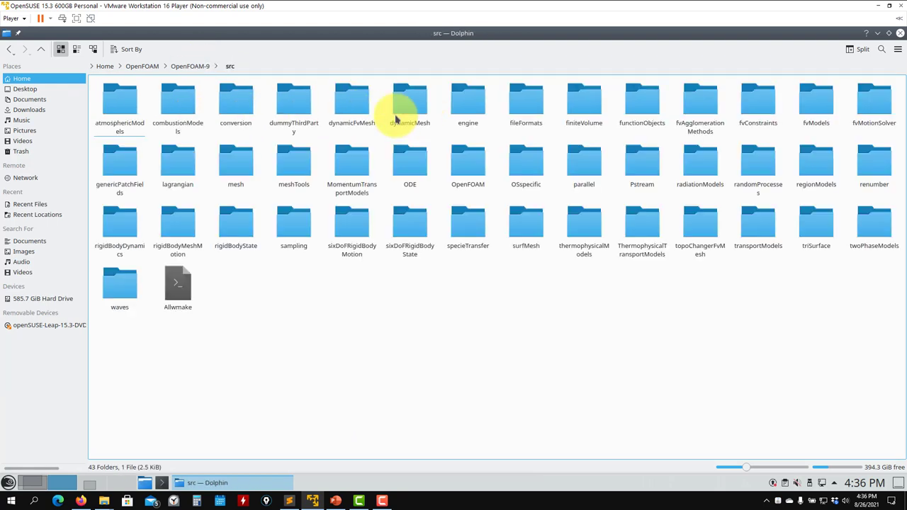
{"action": "left_click", "coordinate": [587, 110]}
{"action": "left_click", "coordinate": [26, 485]}
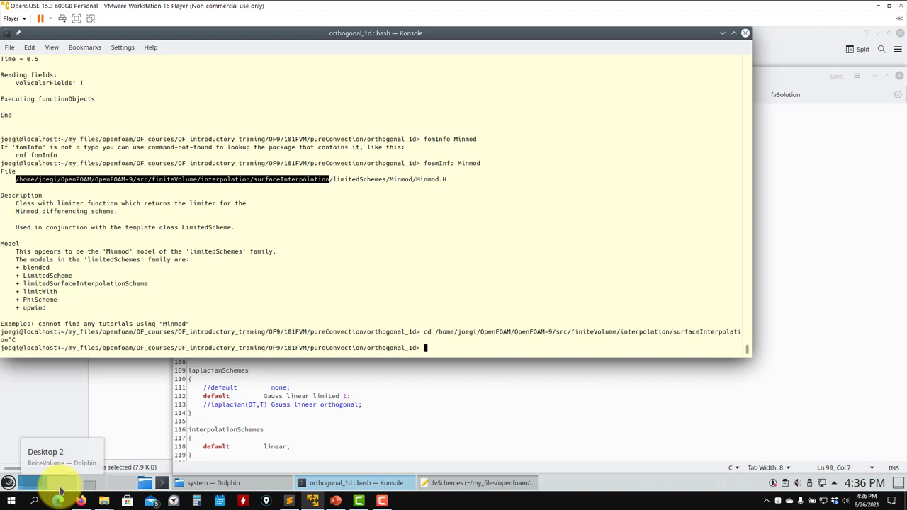
{"action": "left_click", "coordinate": [61, 488]}
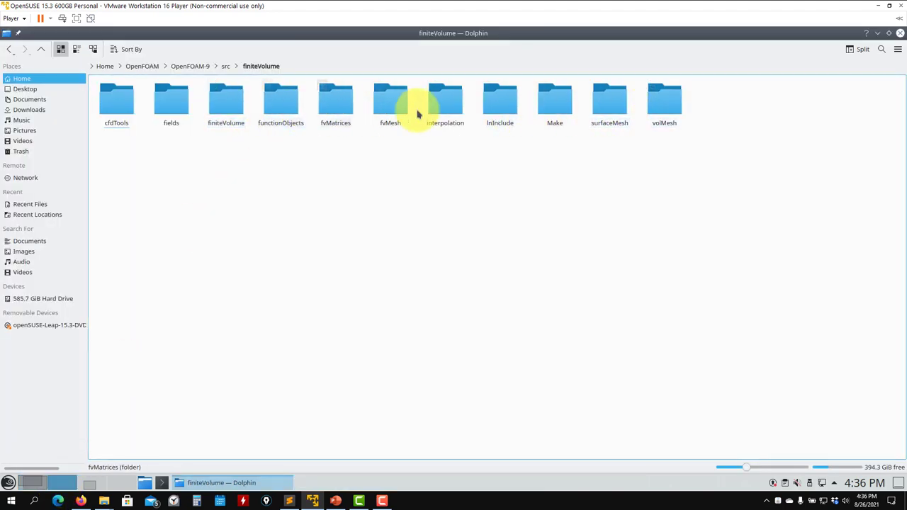
{"action": "left_click", "coordinate": [441, 107]}
{"action": "left_click", "coordinate": [233, 112]}
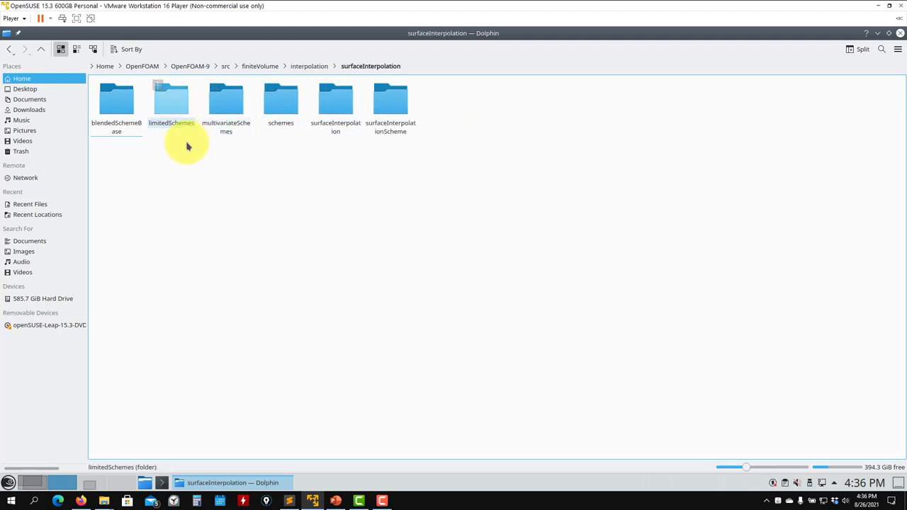
Browse the schemes, surfaceInterpolation and multivariateSchemes subfolders, and return to the parent surfaceInterpolation folder
{"action": "left_click", "coordinate": [294, 107]}
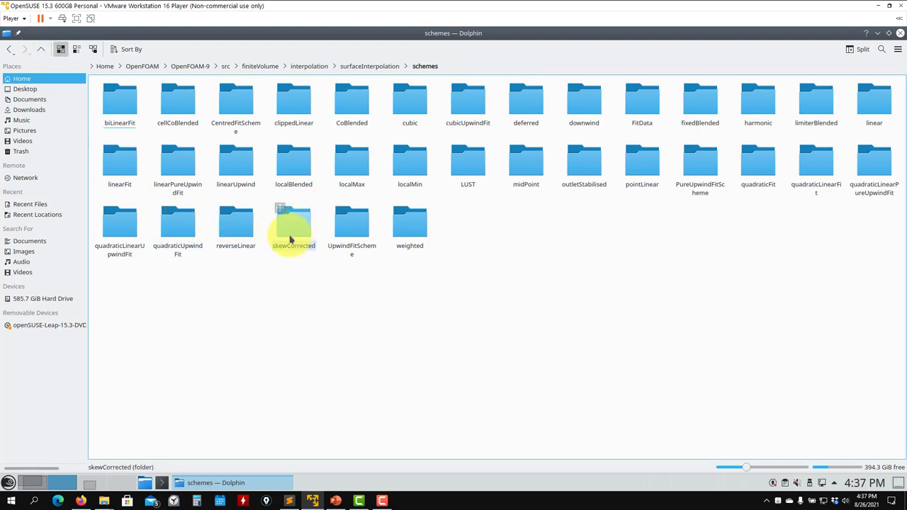
{"action": "left_click", "coordinate": [42, 48]}
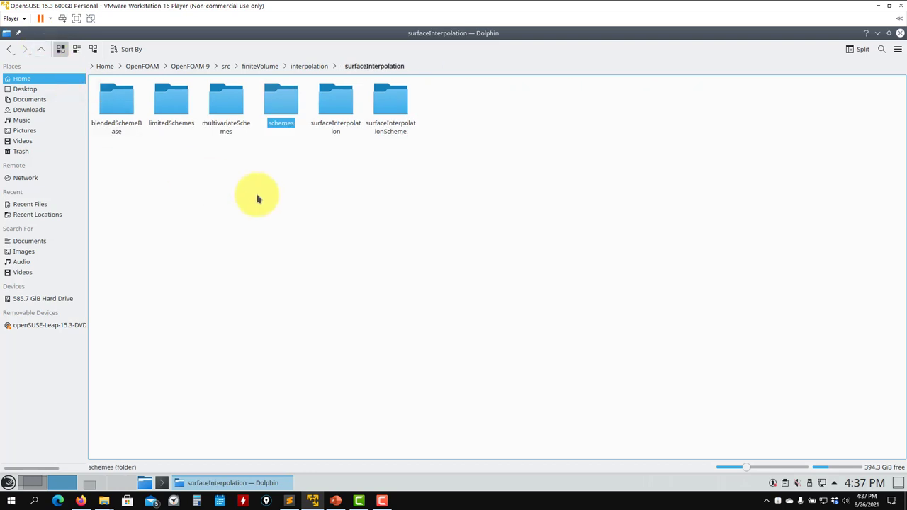
{"action": "left_click", "coordinate": [332, 111]}
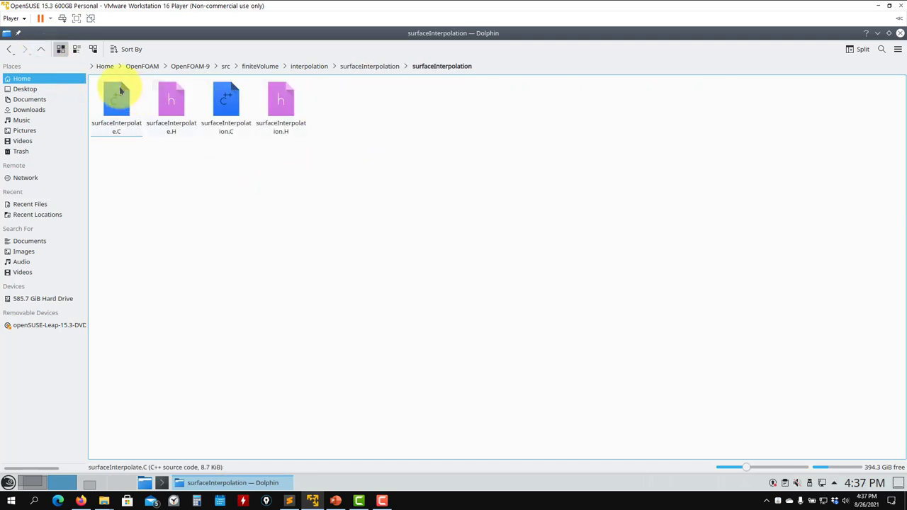
{"action": "left_click", "coordinate": [40, 49]}
{"action": "left_click", "coordinate": [226, 106]}
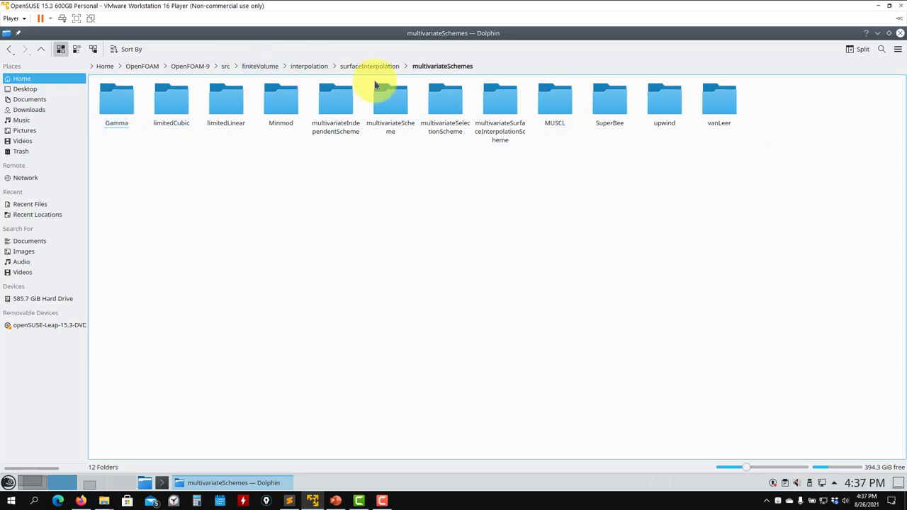
{"action": "left_click", "coordinate": [355, 64]}
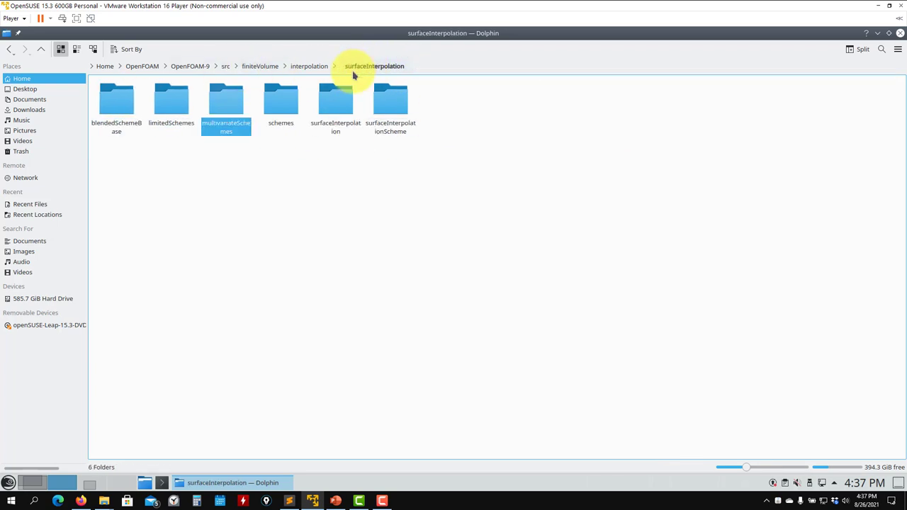
Open SuperBee.H from limitedSchemes/SuperBee in Text Editor to view its description, and close it
{"action": "left_click", "coordinate": [170, 114]}
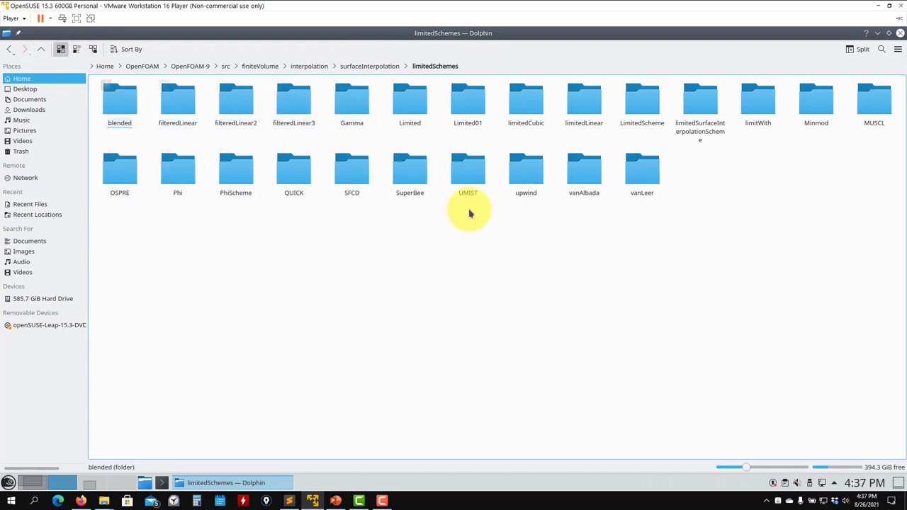
{"action": "left_click", "coordinate": [410, 183]}
{"action": "right_click", "coordinate": [179, 106]}
{"action": "mouse_move", "coordinate": [213, 123]}
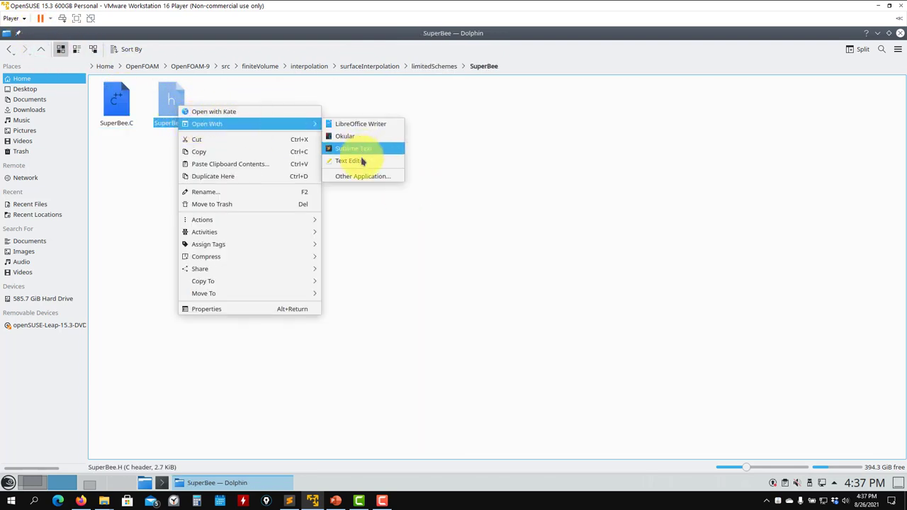
{"action": "left_click", "coordinate": [361, 161]}
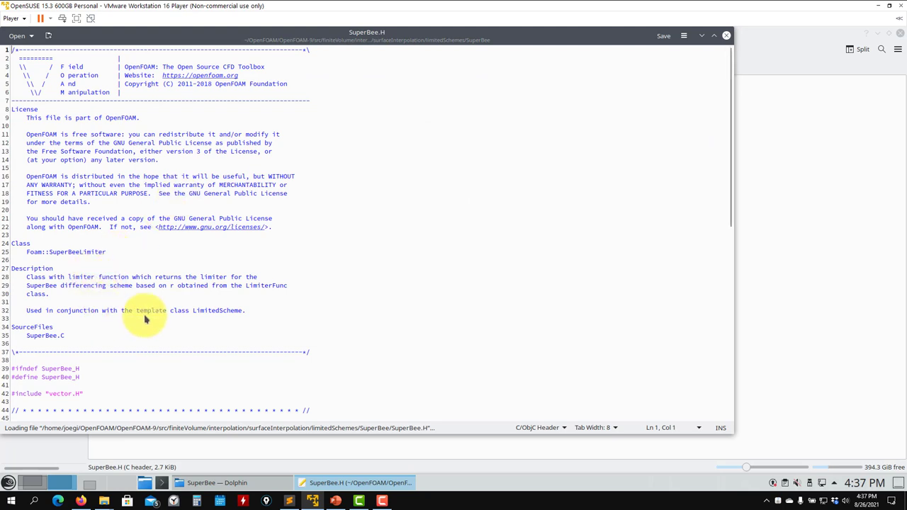
{"action": "left_click", "coordinate": [726, 34]}
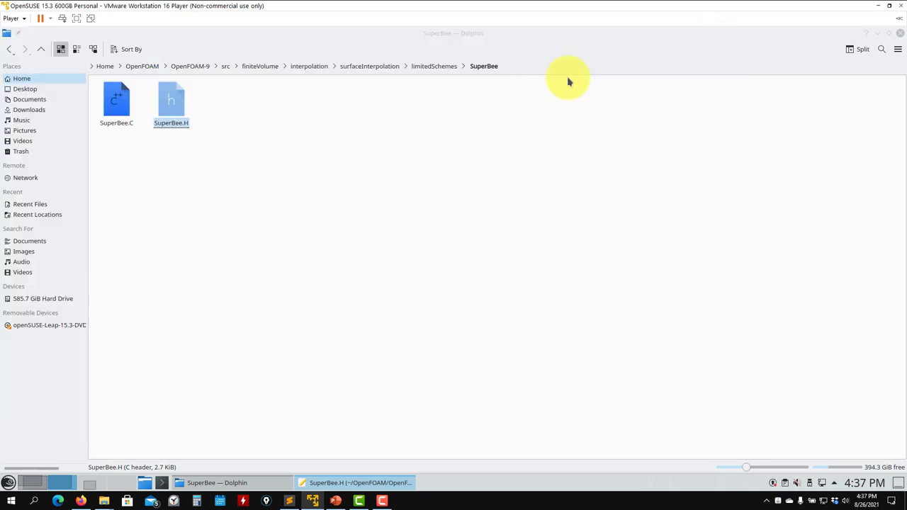
Go back up the folder tree from SuperBee to src/finiteVolume
{"action": "left_click", "coordinate": [40, 50]}
{"action": "left_click", "coordinate": [41, 50]}
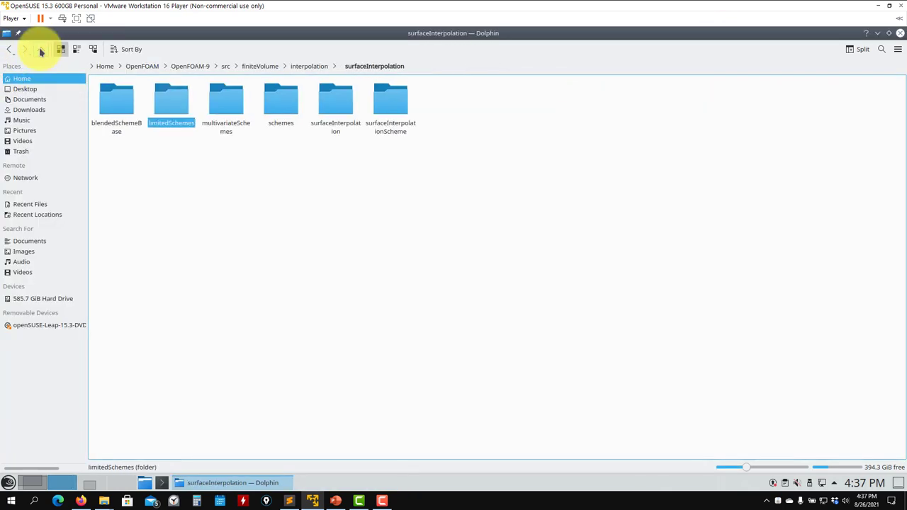
{"action": "left_click", "coordinate": [41, 49]}
{"action": "left_click", "coordinate": [41, 49]}
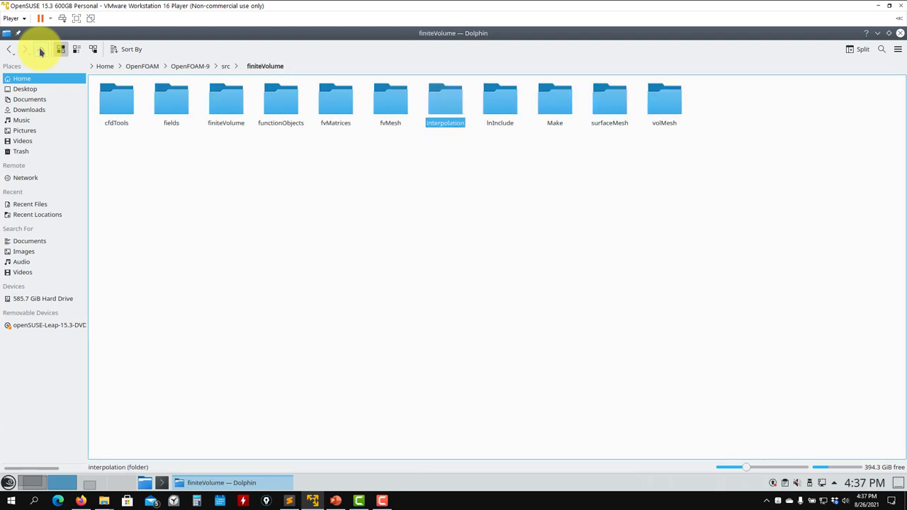
Switch to the Konsole terminal and look up the gradient limiter with foamInfo cellLimited
{"action": "left_click", "coordinate": [41, 481]}
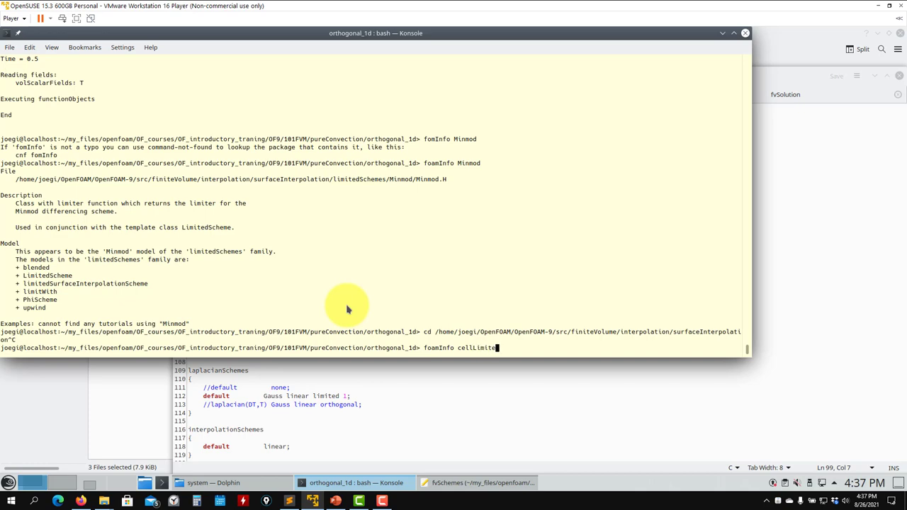
{"action": "type", "text": "d"}
{"action": "key", "text": "Return"}
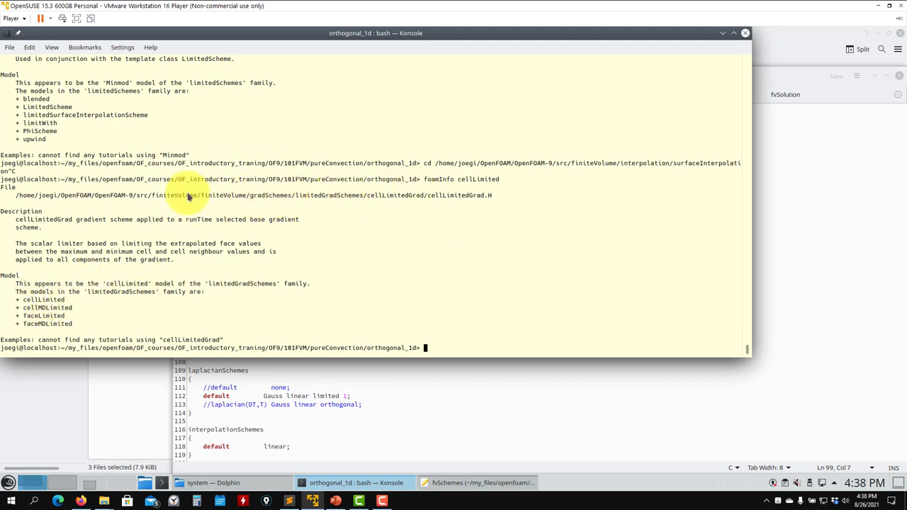
In Dolphin, follow the cellLimited source path from src/finiteVolume into finiteVolume/gradSchemes/limitedGradSchemes
{"action": "left_click", "coordinate": [52, 486]}
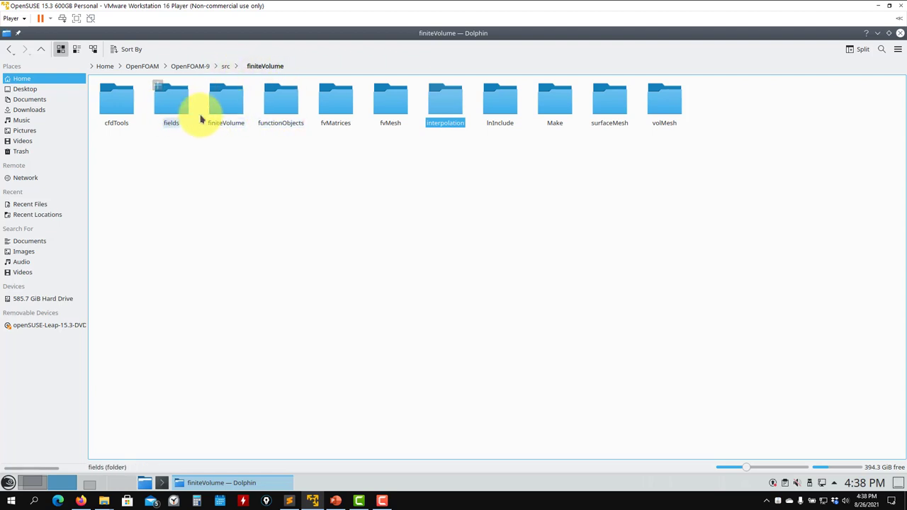
{"action": "left_click", "coordinate": [31, 483]}
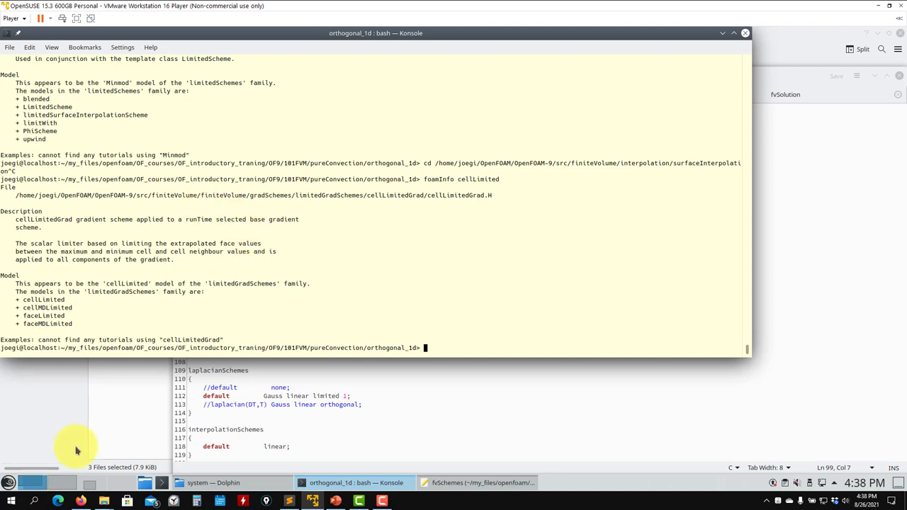
{"action": "left_click", "coordinate": [61, 483]}
{"action": "left_click", "coordinate": [225, 113]}
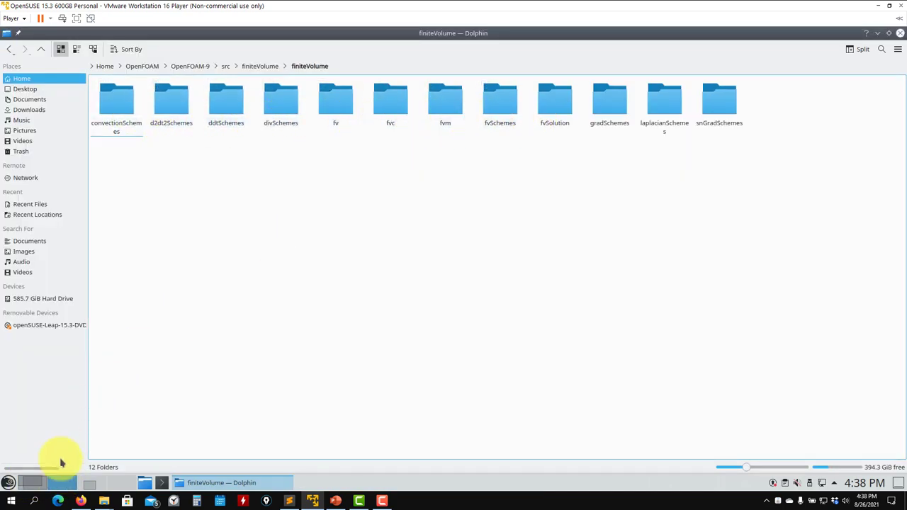
{"action": "left_click", "coordinate": [38, 484]}
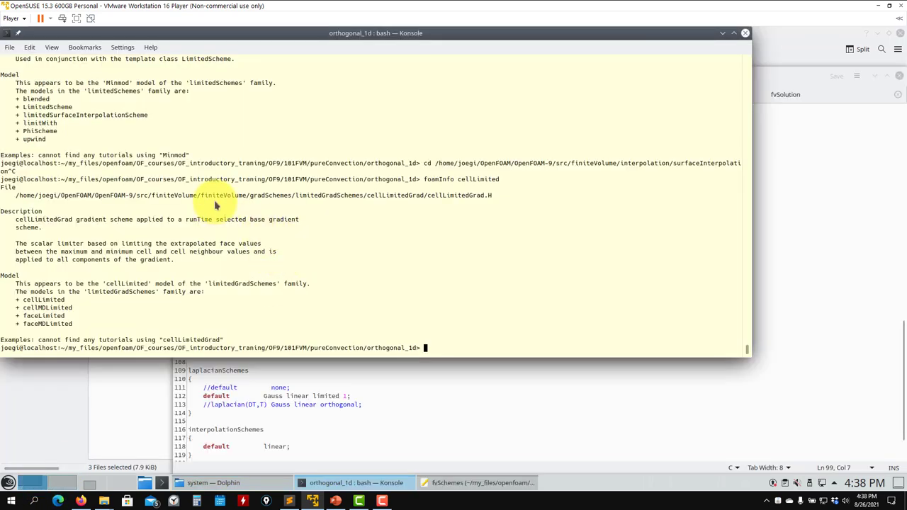
{"action": "left_click", "coordinate": [61, 482]}
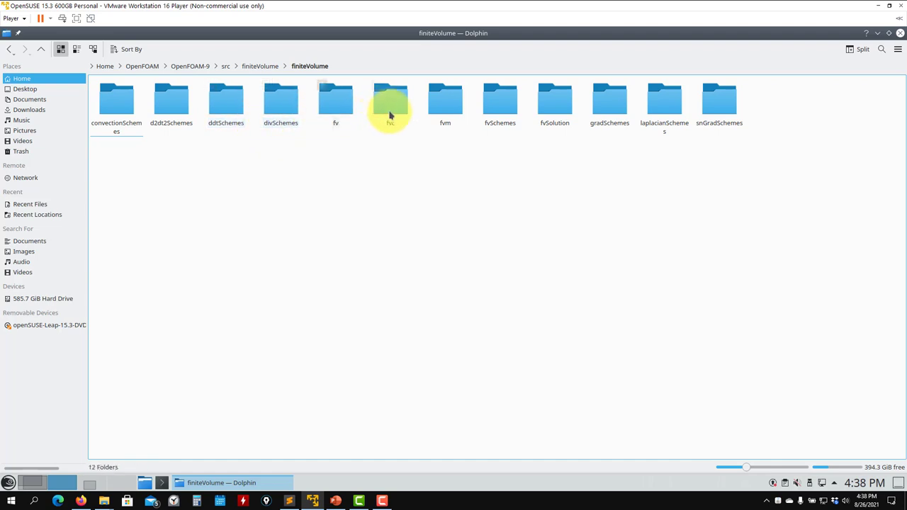
{"action": "left_click", "coordinate": [603, 106]}
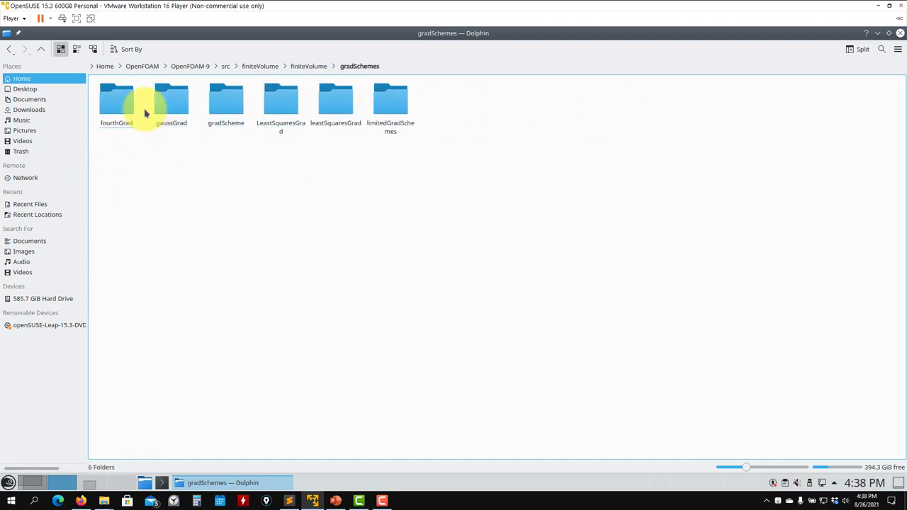
{"action": "left_click", "coordinate": [376, 113]}
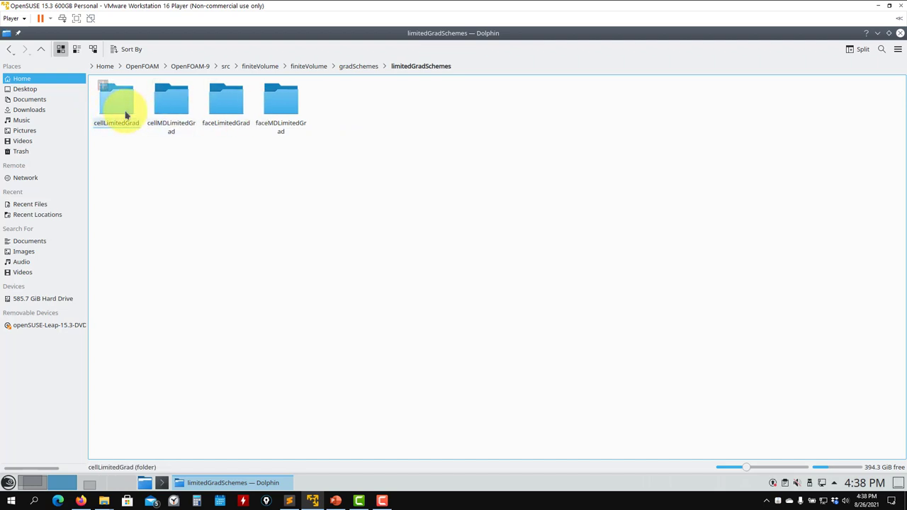
Open cellMDLimitedGrads.C from the cellMDLimitedGrad folder in Text Editor and skim the code
{"action": "left_click", "coordinate": [162, 110]}
{"action": "mouse_move", "coordinate": [177, 131]}
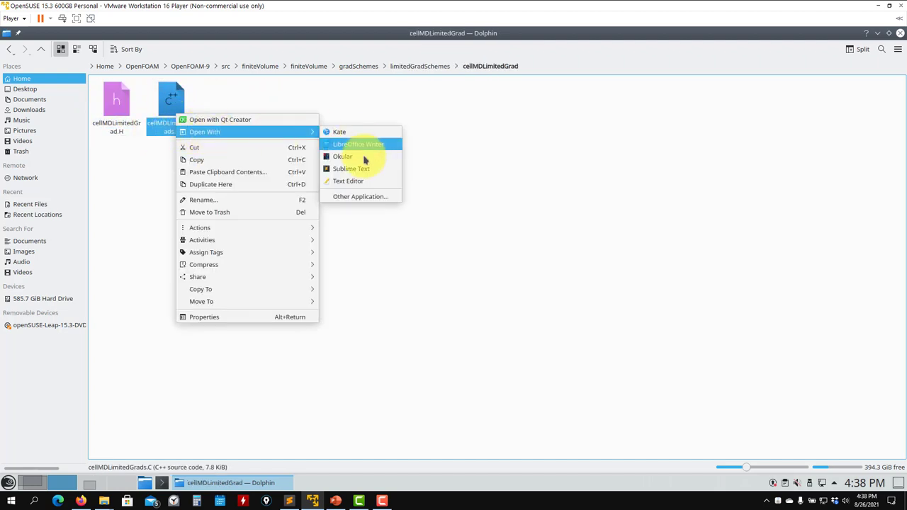
{"action": "left_click", "coordinate": [355, 183]}
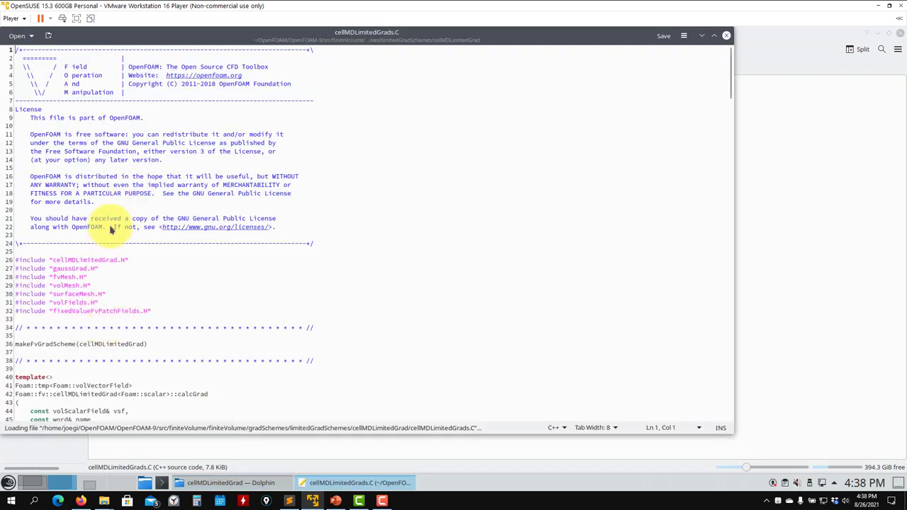
{"action": "scroll", "coordinate": [203, 231], "scroll_direction": "down", "scroll_amount": 5}
{"action": "scroll", "coordinate": [203, 231], "scroll_direction": "up", "scroll_amount": 5}
Open cellMDLimitedGrad.H from the same folder in Text Editor alongside the source file
{"action": "left_click_drag", "start_coordinate": [401, 44], "coordinate": [404, 239]}
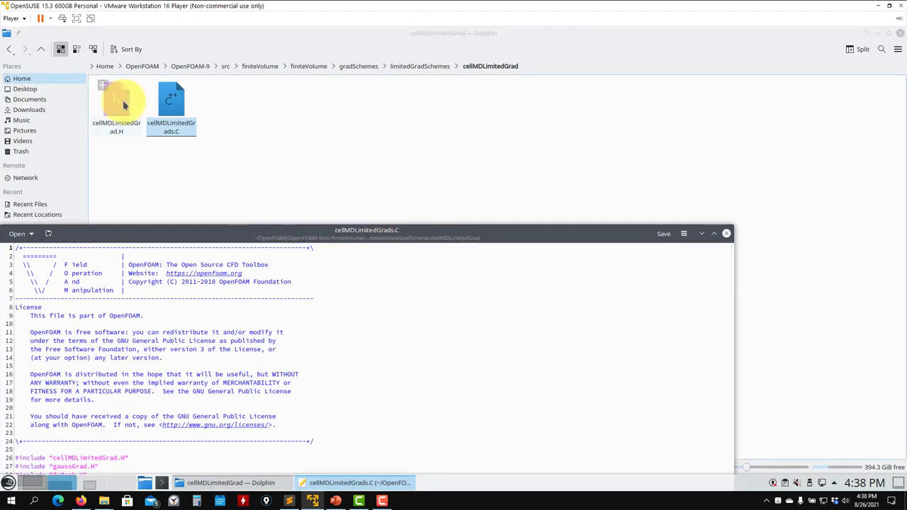
{"action": "right_click", "coordinate": [123, 105]}
{"action": "mouse_move", "coordinate": [189, 118]}
{"action": "left_click", "coordinate": [285, 153]}
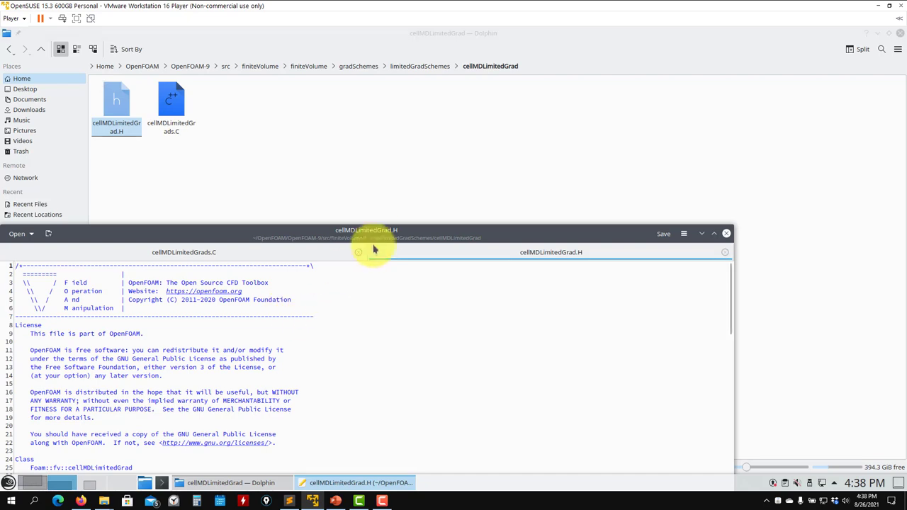
{"action": "left_click_drag", "start_coordinate": [373, 235], "coordinate": [489, 51]}
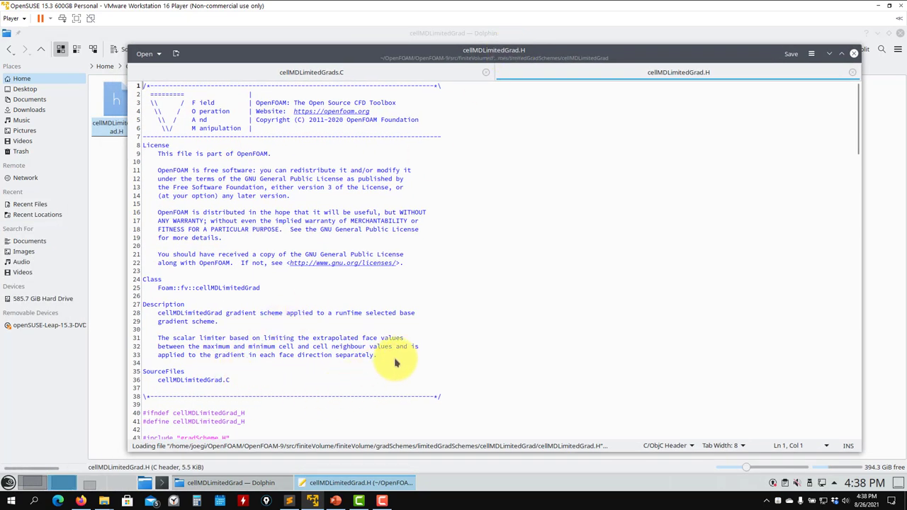
Highlight the scheme description in cellMDLimitedGrad.H and read through the rest of the header code
{"action": "left_click_drag", "start_coordinate": [395, 363], "coordinate": [117, 312]}
{"action": "scroll", "coordinate": [341, 319], "scroll_direction": "down", "scroll_amount": 8}
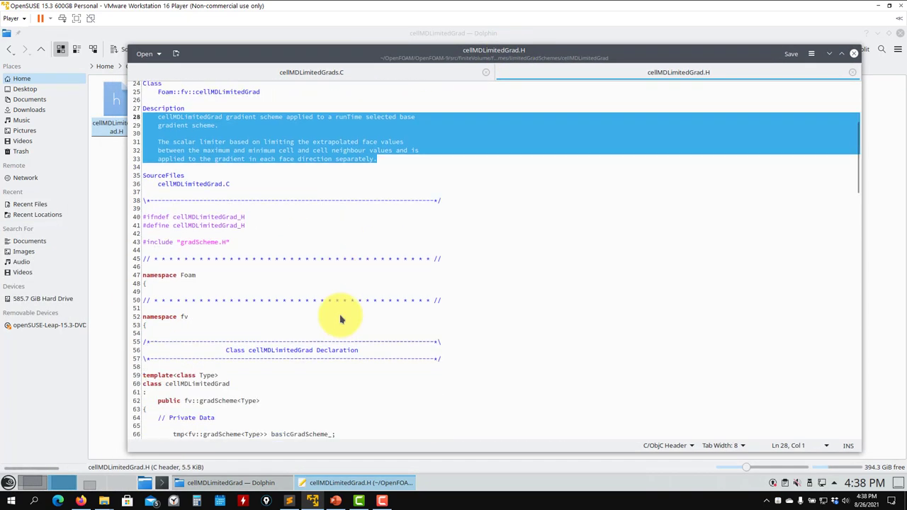
{"action": "scroll", "coordinate": [340, 319], "scroll_direction": "down", "scroll_amount": 15}
{"action": "scroll", "coordinate": [287, 207], "scroll_direction": "down", "scroll_amount": 15}
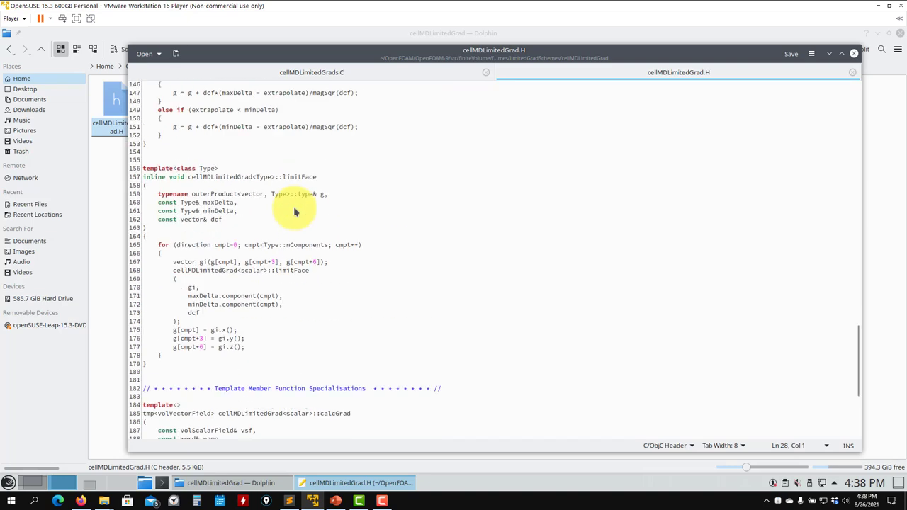
{"action": "scroll", "coordinate": [293, 209], "scroll_direction": "down", "scroll_amount": 5}
Review cellMDLimitedGrads.C through to its end and close Text Editor
{"action": "left_click", "coordinate": [385, 74]}
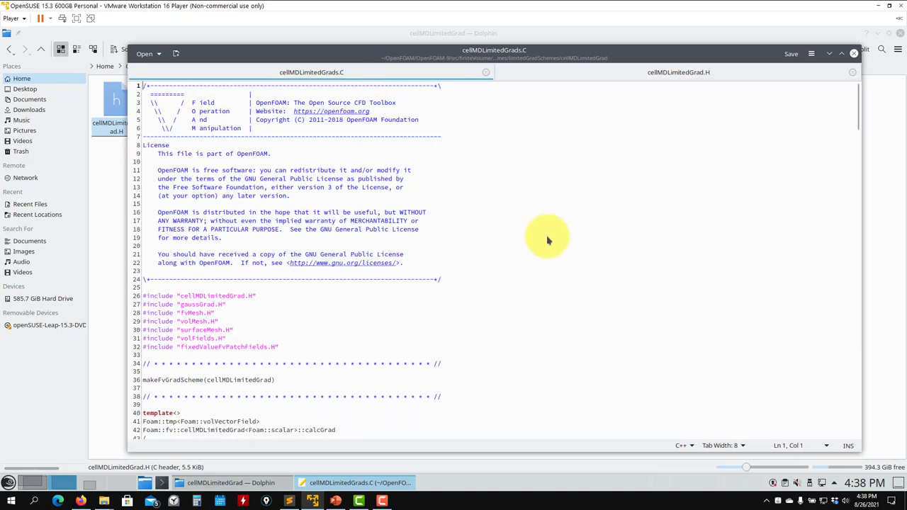
{"action": "scroll", "coordinate": [547, 241], "scroll_direction": "down", "scroll_amount": 20}
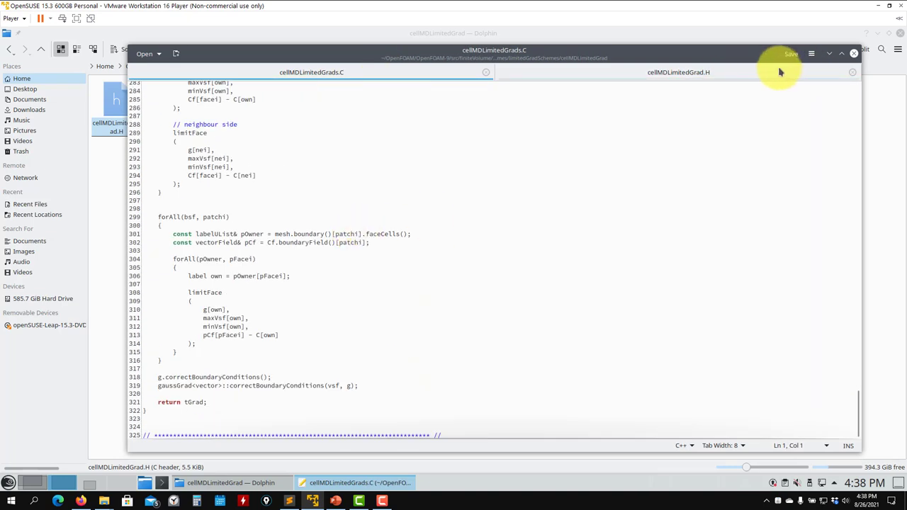
{"action": "left_click", "coordinate": [854, 56]}
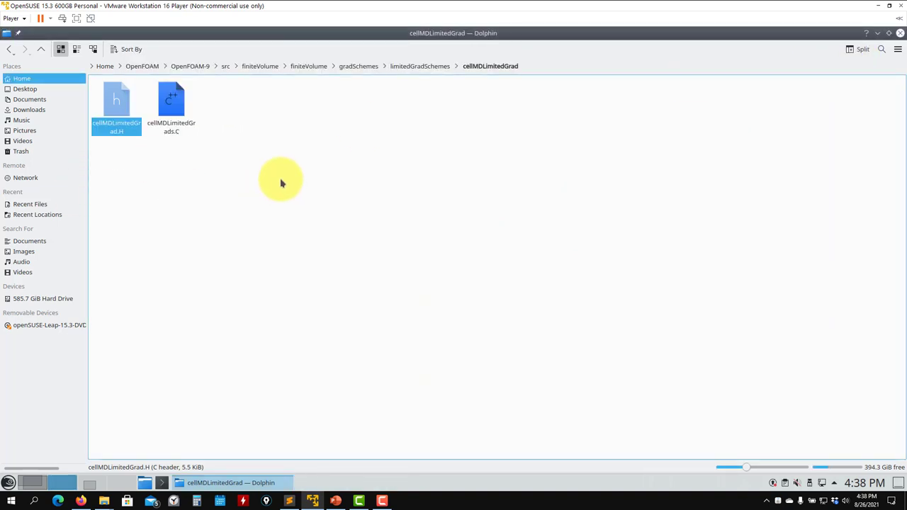
Return to the src/finiteVolume/finiteVolume folder in Dolphin and look inside its fvSolution subfolder
{"action": "left_click", "coordinate": [441, 69]}
{"action": "left_click", "coordinate": [358, 66]}
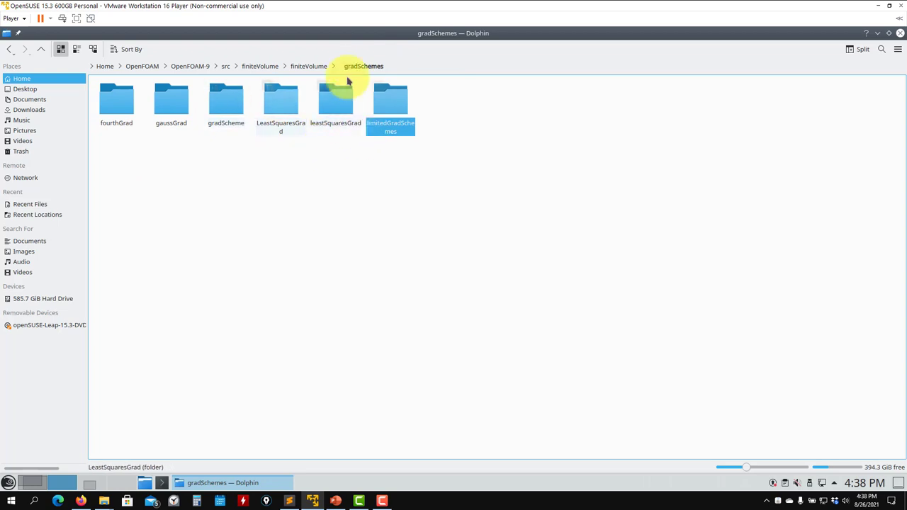
{"action": "left_click", "coordinate": [314, 66]}
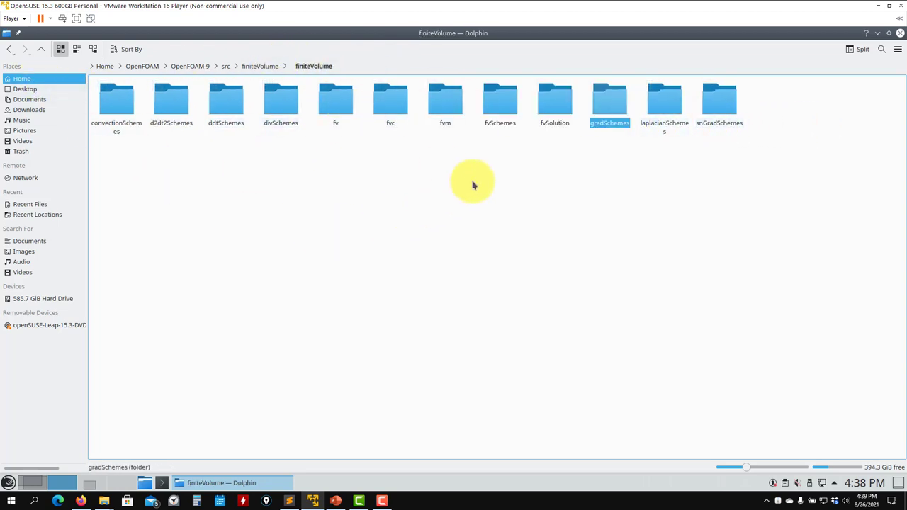
{"action": "double_click", "coordinate": [550, 106]}
{"action": "left_click", "coordinate": [312, 66]}
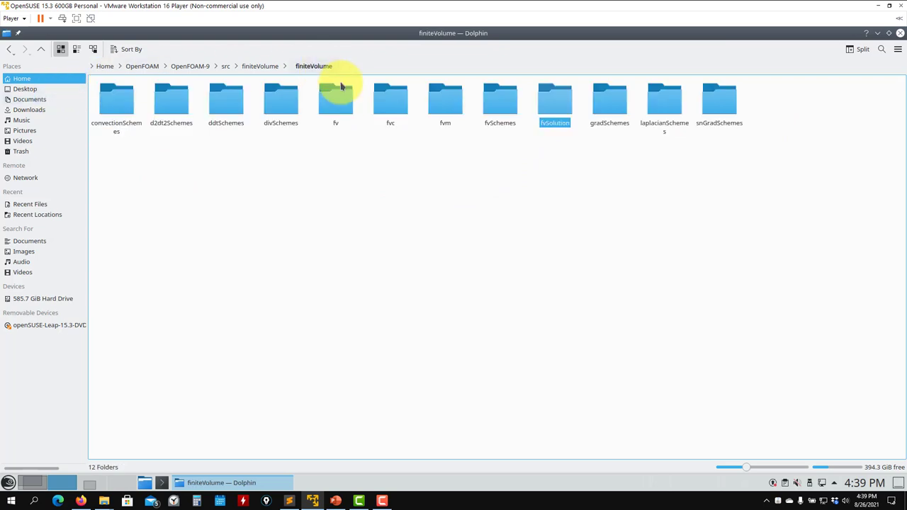
Look into laplacianSchemes and its laplacianScheme subfolder, and return to the src/finiteVolume folder
{"action": "double_click", "coordinate": [658, 114]}
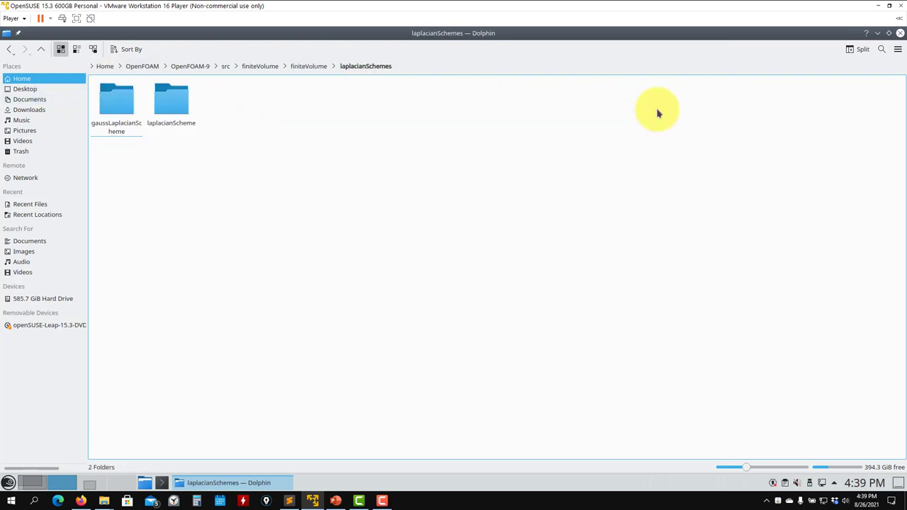
{"action": "double_click", "coordinate": [170, 99]}
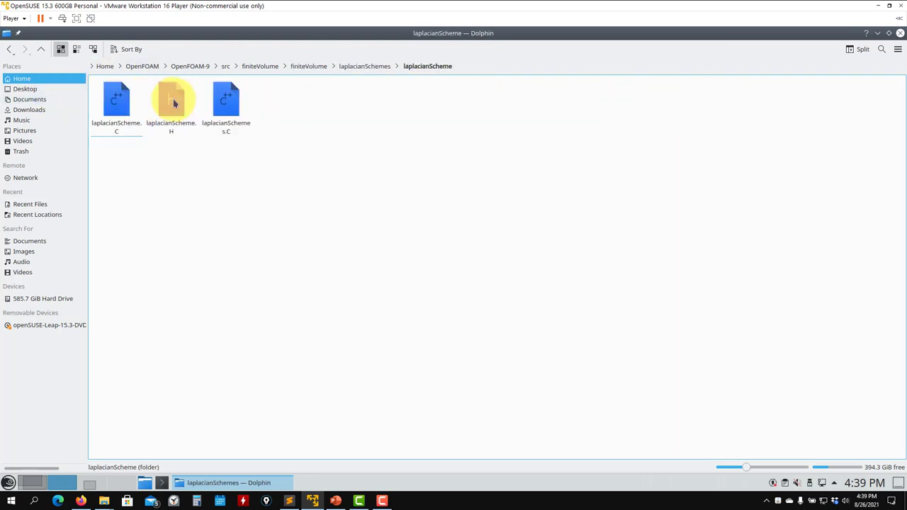
{"action": "left_click", "coordinate": [40, 49]}
{"action": "left_click", "coordinate": [41, 49]}
{"action": "left_click", "coordinate": [40, 49]}
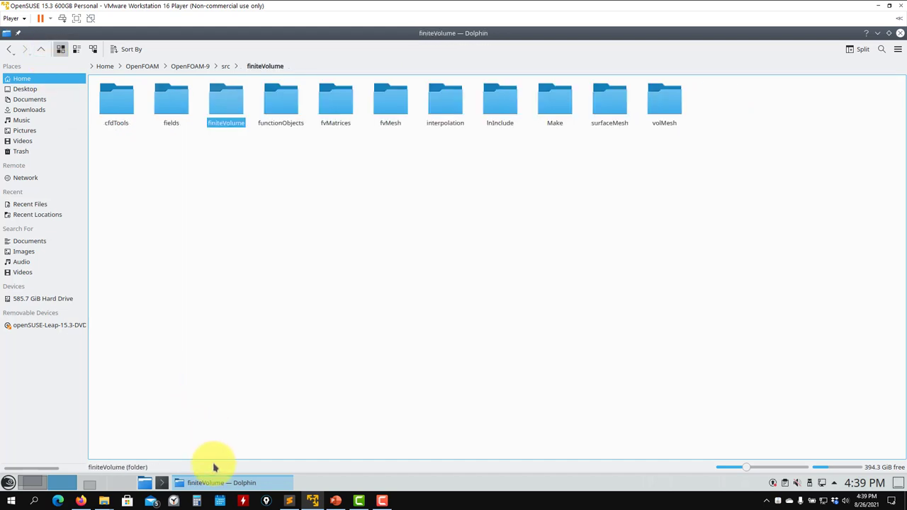
Switch to the desktop holding the case files and review the gradient, divergence, Laplacian, interpolation and snGrad schemes in fvSchemes
{"action": "left_click", "coordinate": [31, 485]}
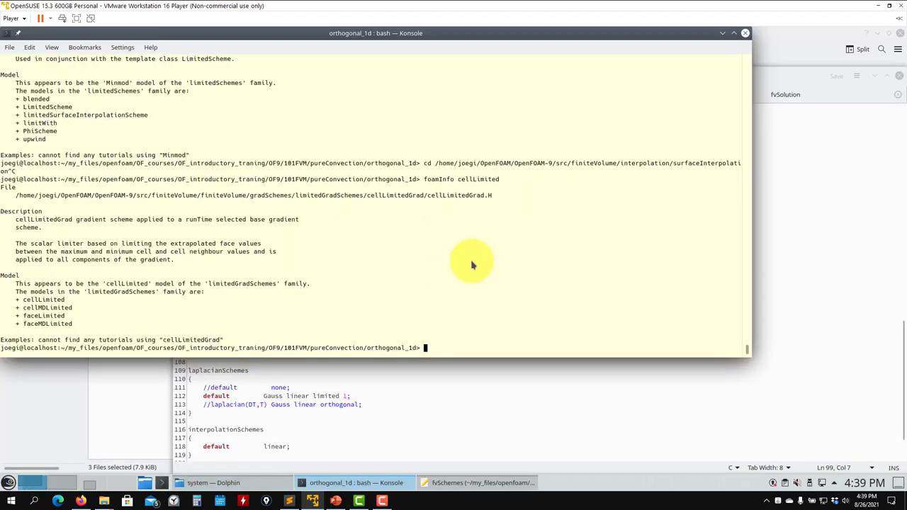
{"action": "left_click", "coordinate": [421, 378]}
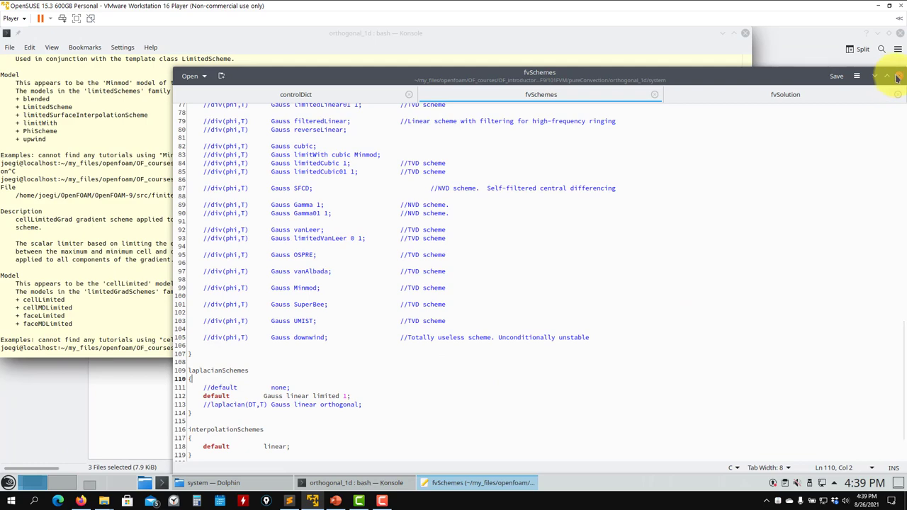
{"action": "left_click_drag", "start_coordinate": [897, 78], "coordinate": [835, 58]}
{"action": "scroll", "coordinate": [417, 303], "scroll_direction": "down", "scroll_amount": 4}
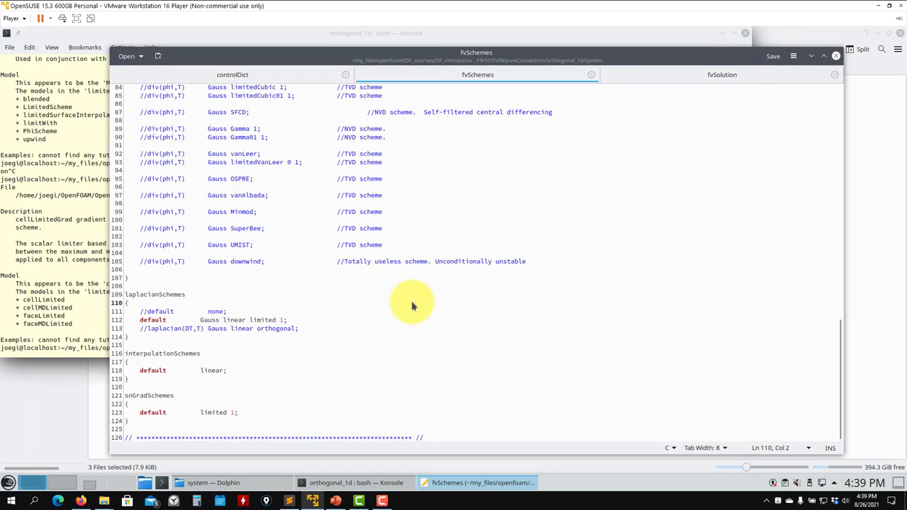
{"action": "scroll", "coordinate": [415, 304], "scroll_direction": "up", "scroll_amount": 8}
{"action": "scroll", "coordinate": [415, 297], "scroll_direction": "up", "scroll_amount": 10}
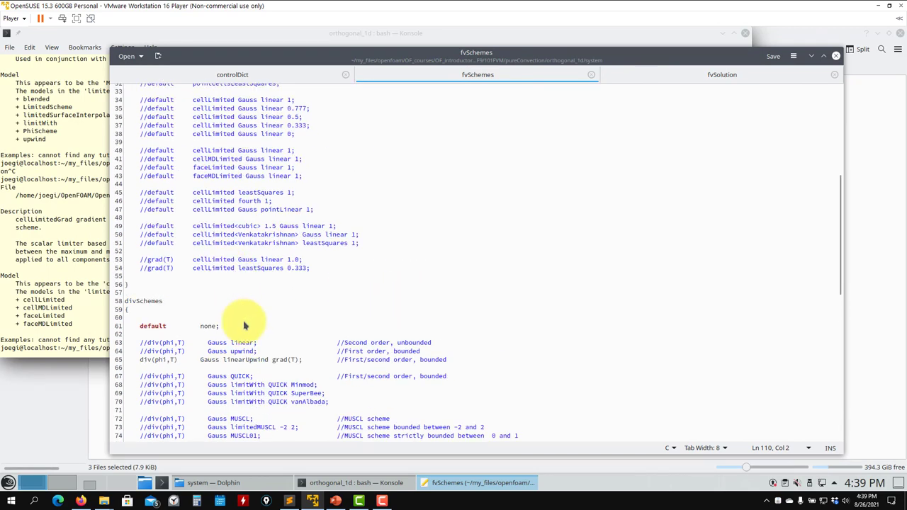
{"action": "scroll", "coordinate": [248, 321], "scroll_direction": "up", "scroll_amount": 11}
{"action": "scroll", "coordinate": [274, 333], "scroll_direction": "down", "scroll_amount": 11}
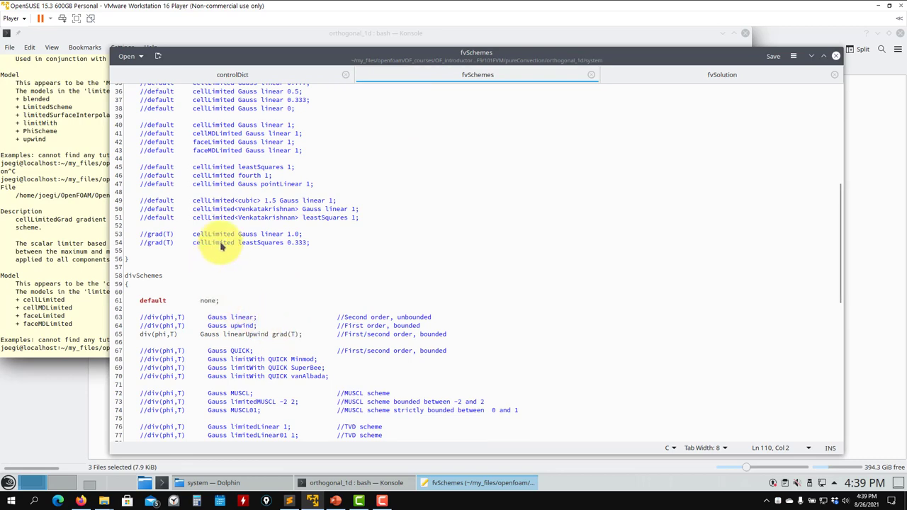
Review the solver output of the final time steps in Konsole and close the case dictionaries in Text Editor
{"action": "left_click", "coordinate": [88, 225]}
{"action": "key", "text": "Return"}
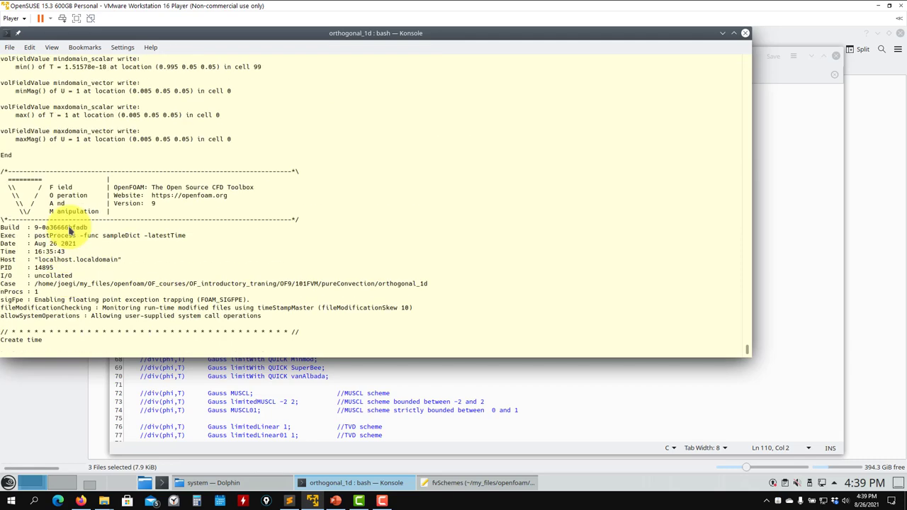
{"action": "scroll", "coordinate": [70, 229], "scroll_direction": "up", "scroll_amount": 6}
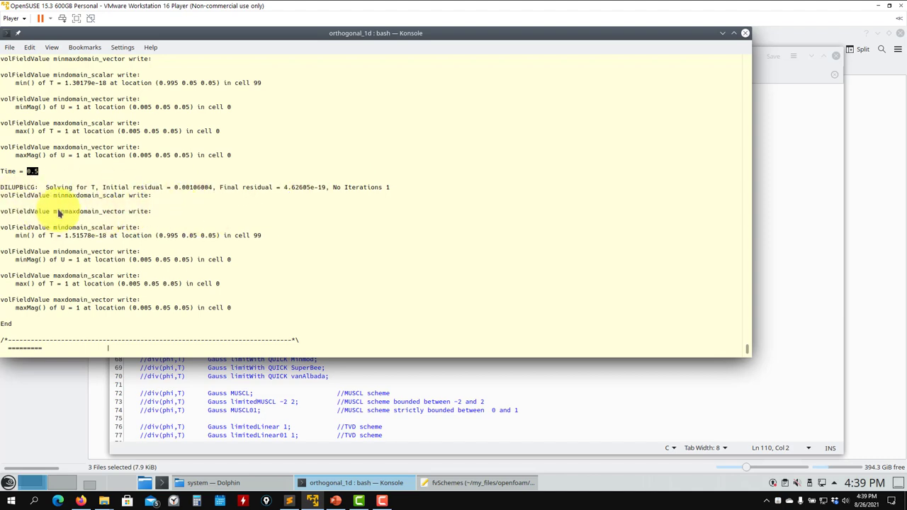
{"action": "left_click", "coordinate": [44, 177]}
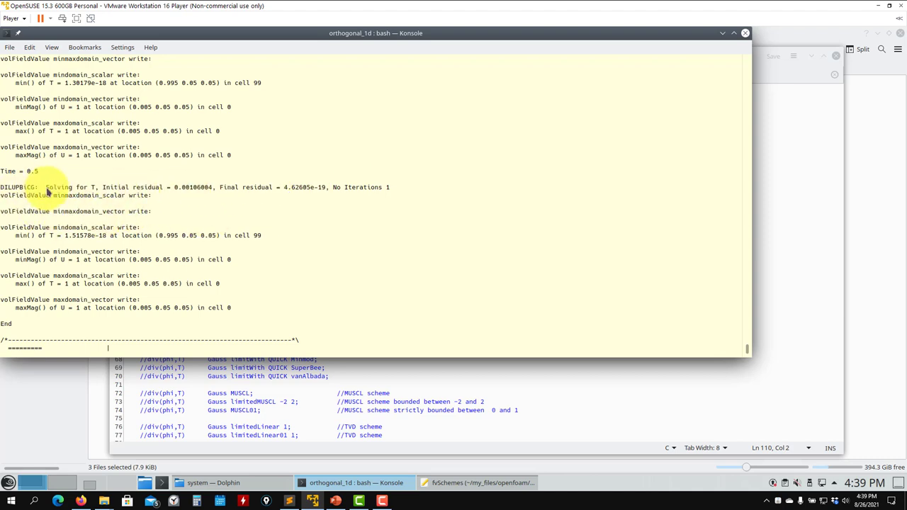
{"action": "scroll", "coordinate": [145, 194], "scroll_direction": "up", "scroll_amount": 4}
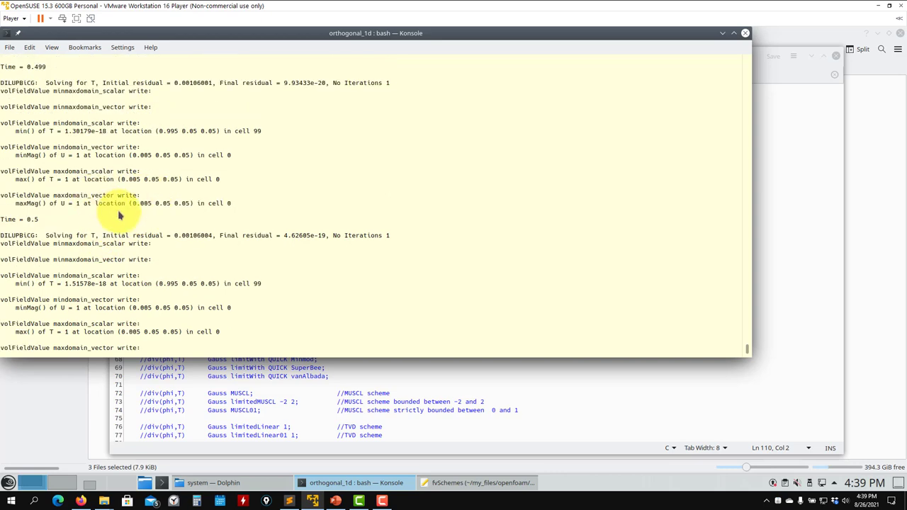
{"action": "left_click", "coordinate": [792, 144]}
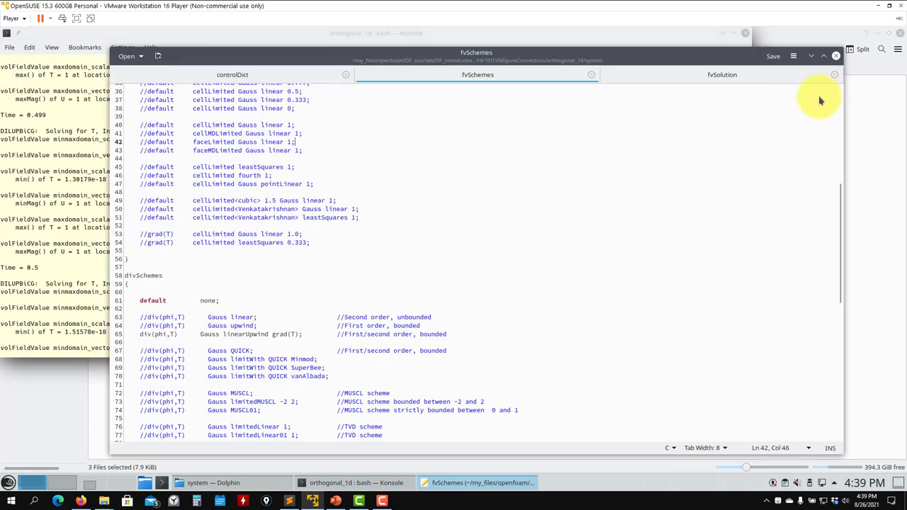
{"action": "left_click", "coordinate": [836, 56]}
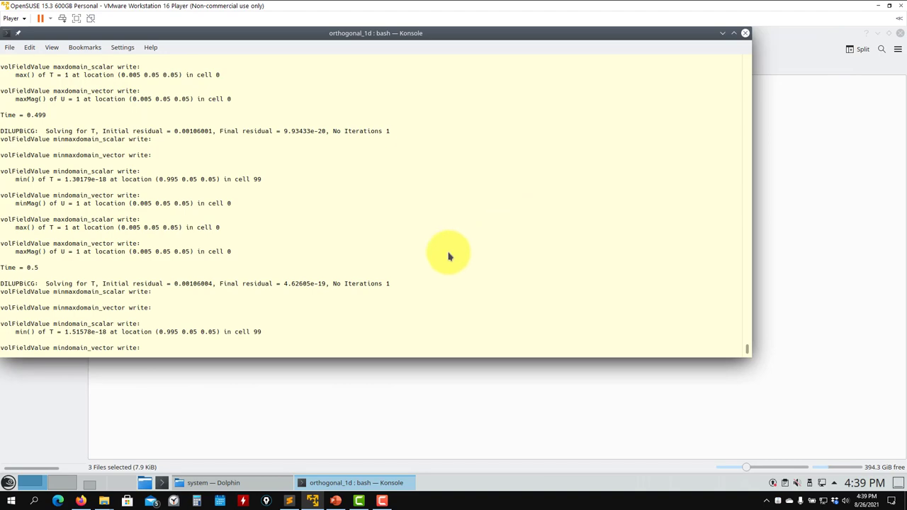